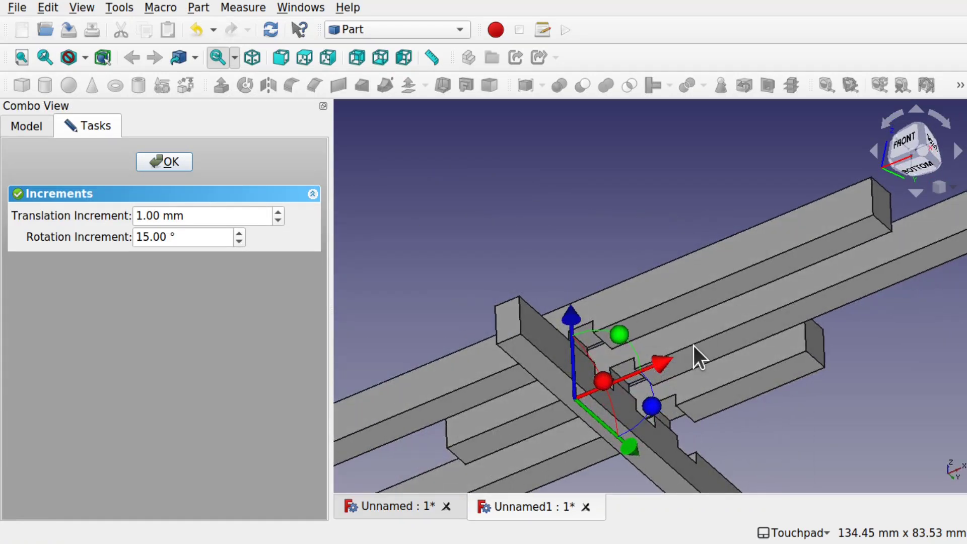
Examine the interlocking notched bars and the wing ribs with their lengthwise support from several angles
middle_drag(748, 379, 568, 281)
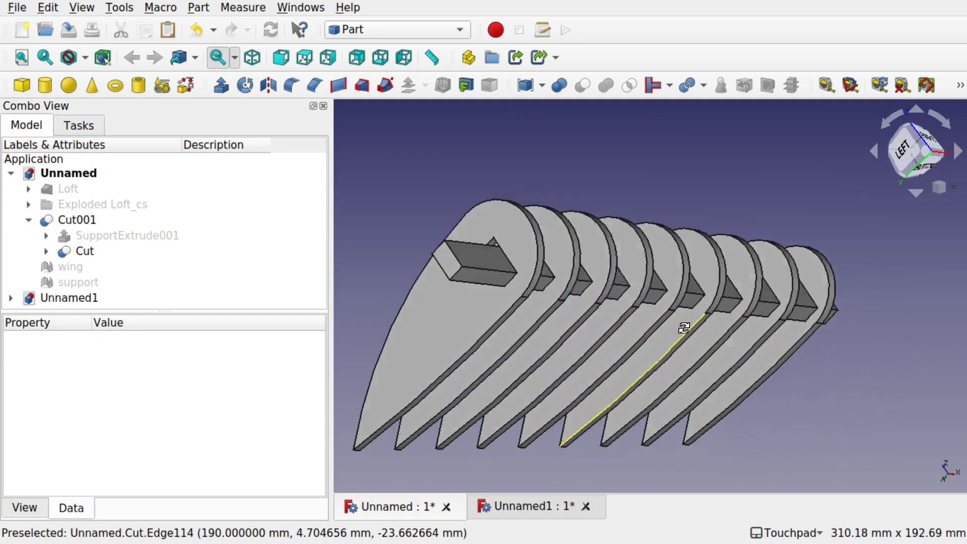
middle_drag(682, 328, 626, 399)
middle_drag(539, 339, 518, 355)
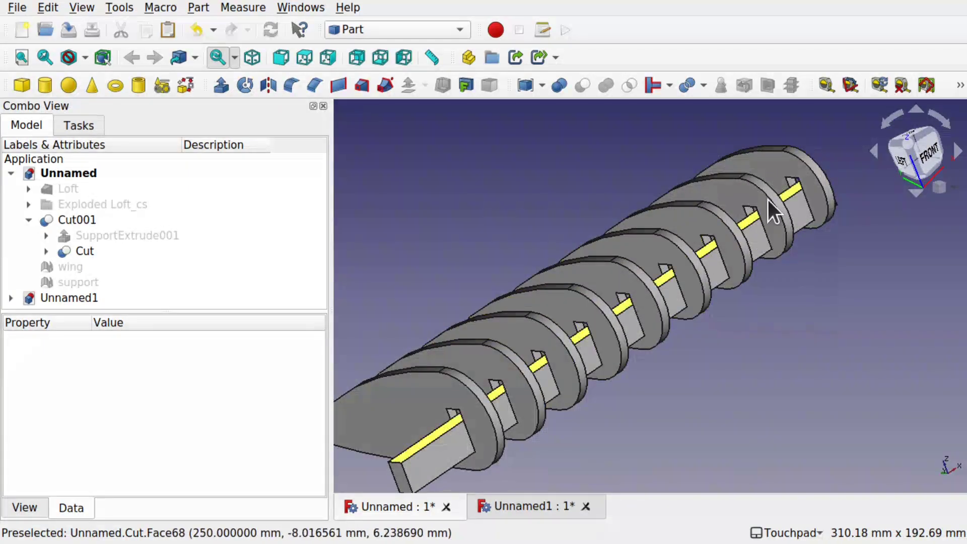
middle_drag(785, 195, 673, 350)
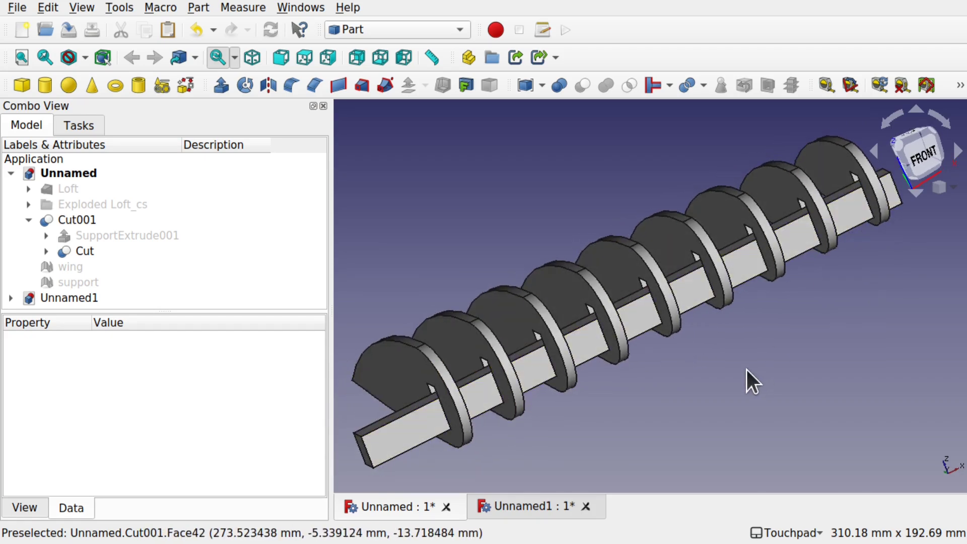
middle_drag(747, 370, 785, 391)
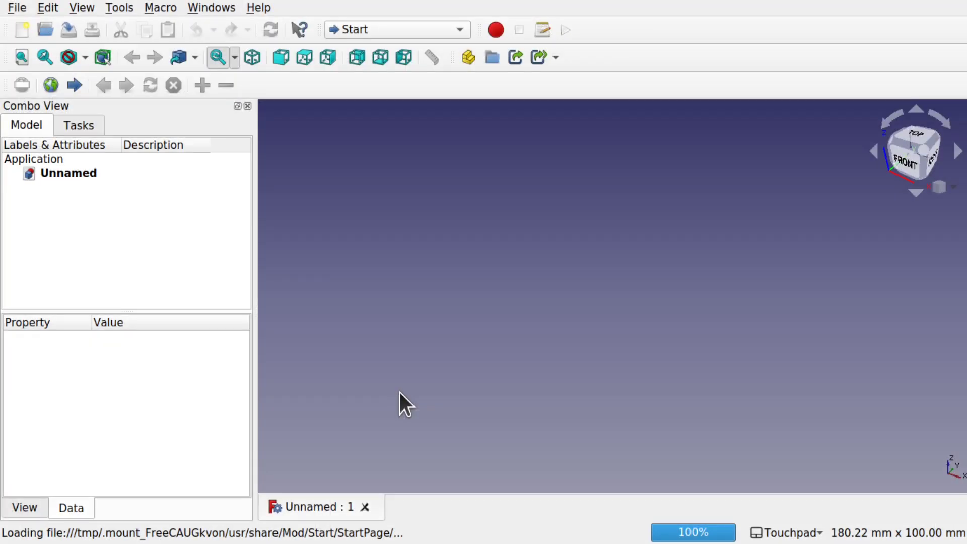
Create a new sketch on the XY-Plane with zero offset in the Sketcher workbench
click(376, 35)
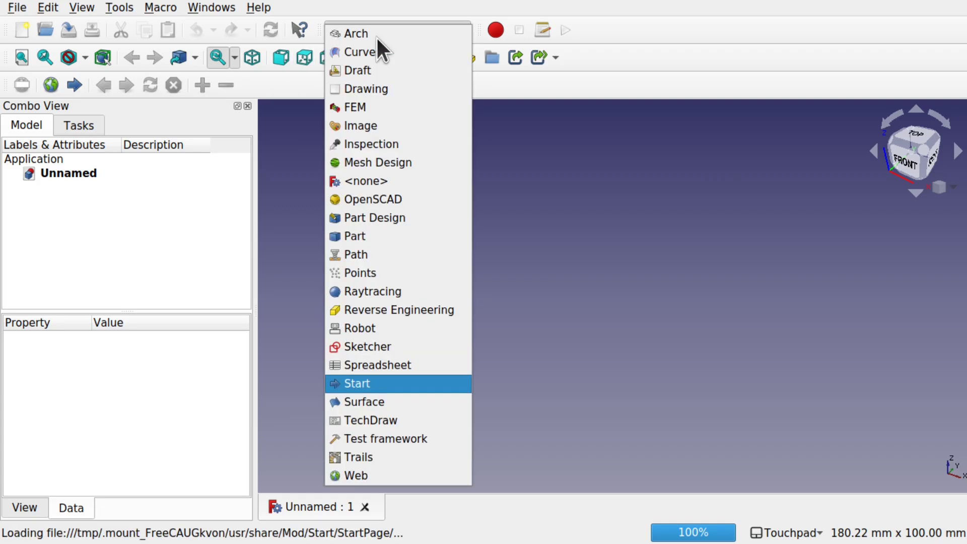
click(421, 341)
click(585, 58)
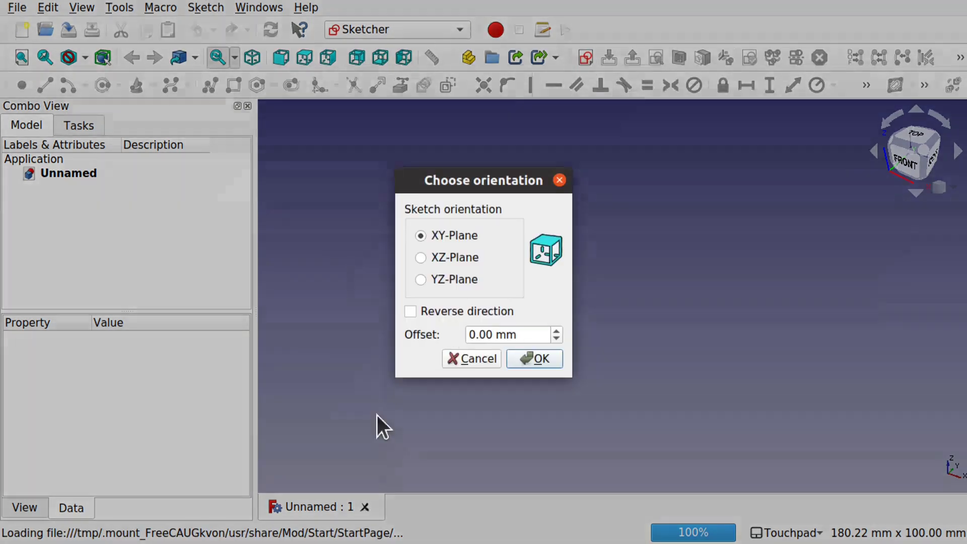
click(545, 359)
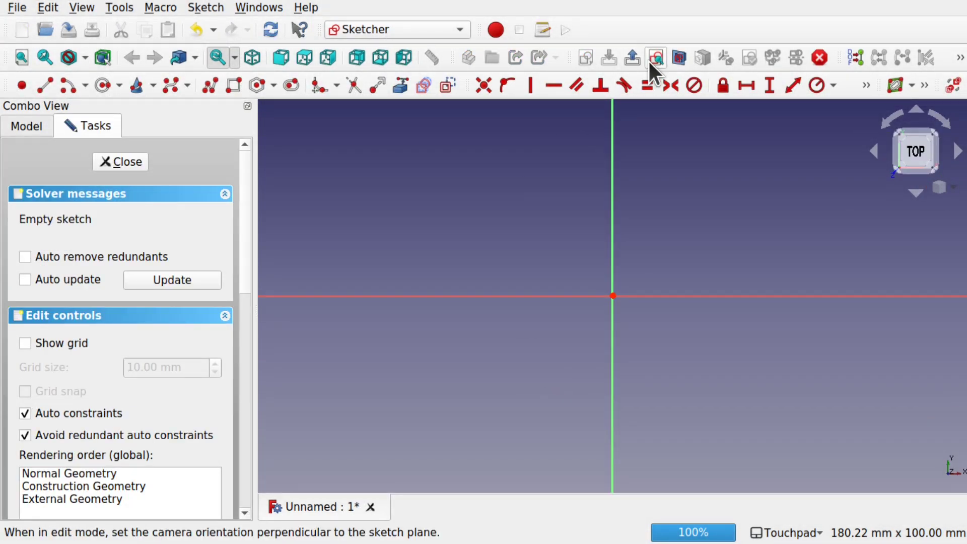
Sketch a long horizontal rectangle enclosing the origin and close the sketch
click(234, 85)
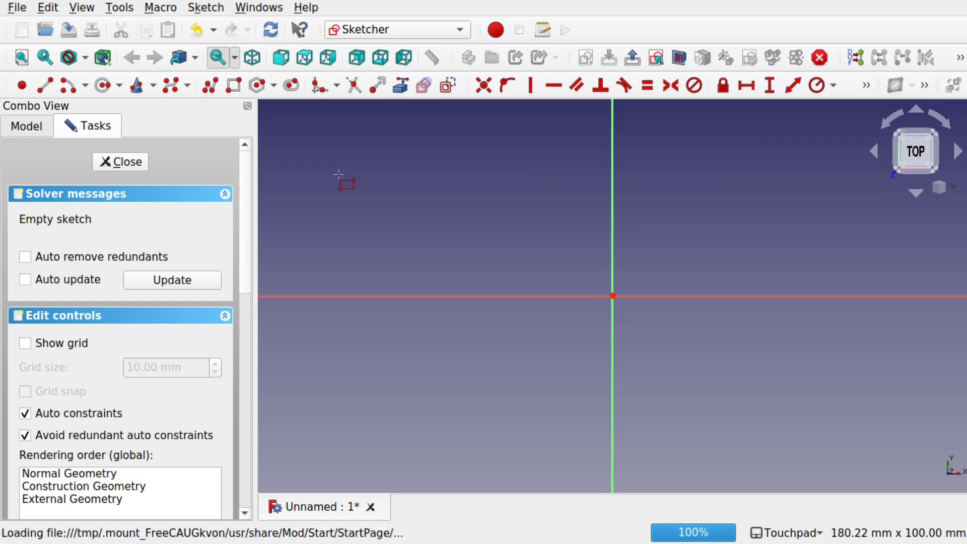
click(361, 261)
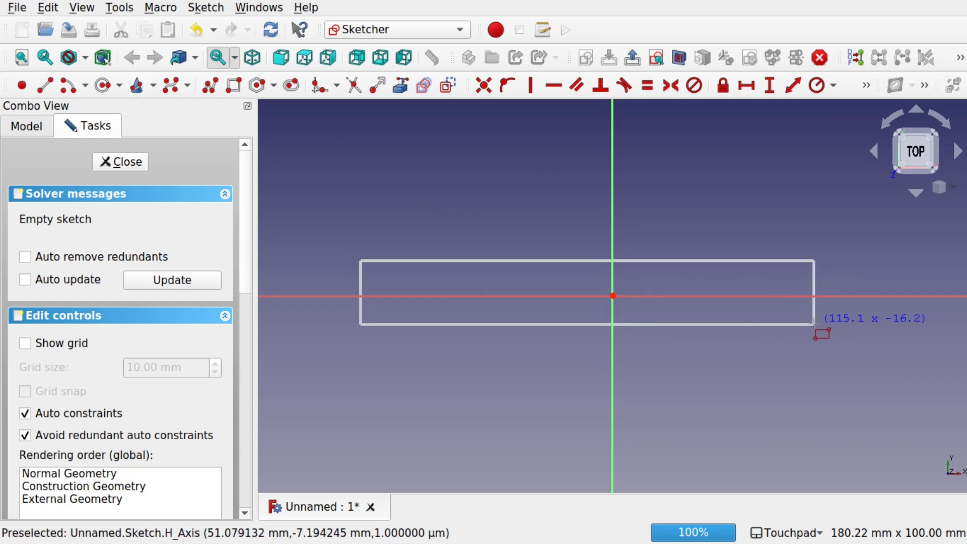
click(898, 320)
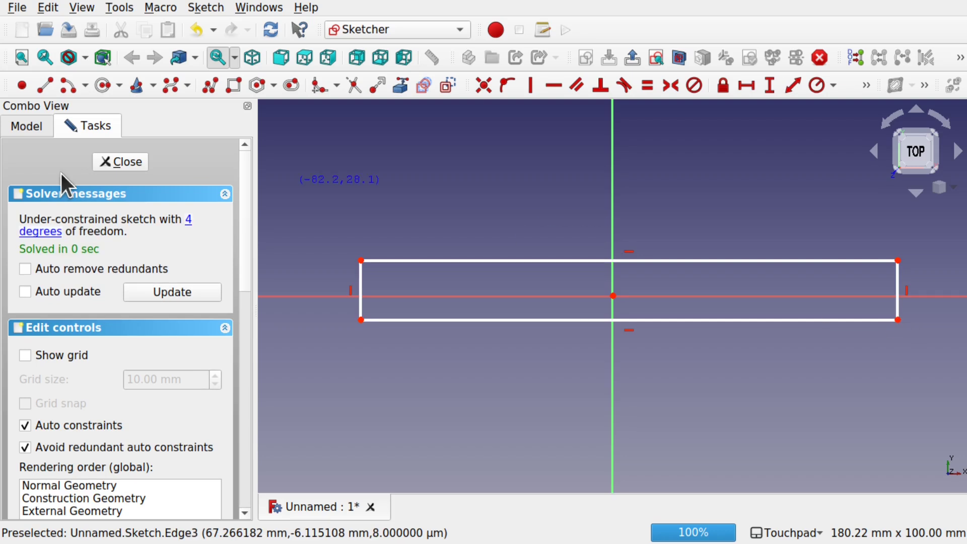
click(95, 164)
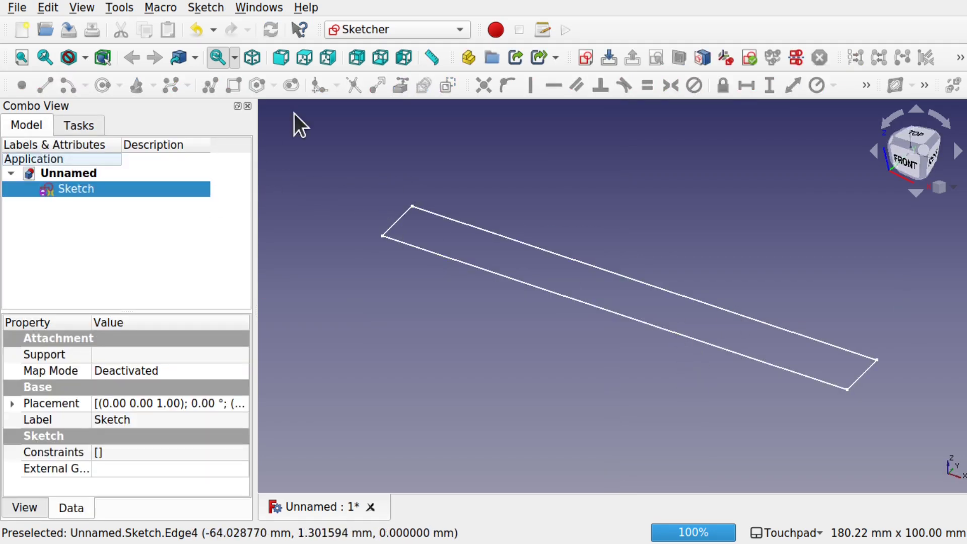
Extrude the rectangle sketch 40 mm along its normal in the Part workbench
click(417, 31)
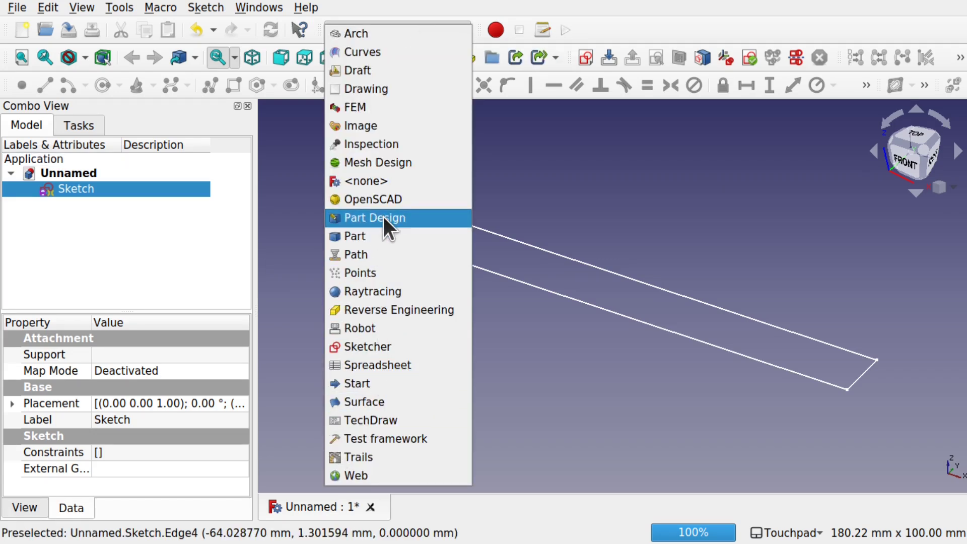
click(383, 234)
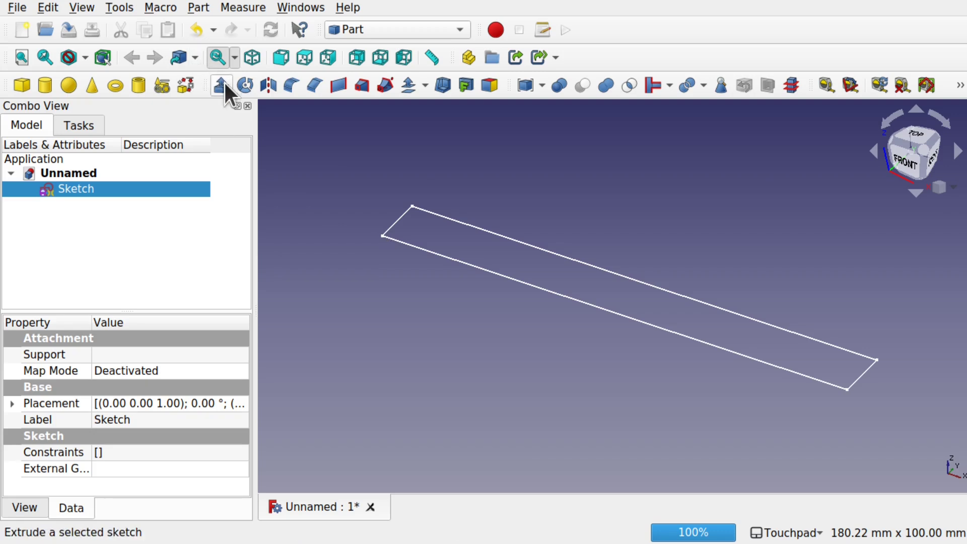
click(227, 86)
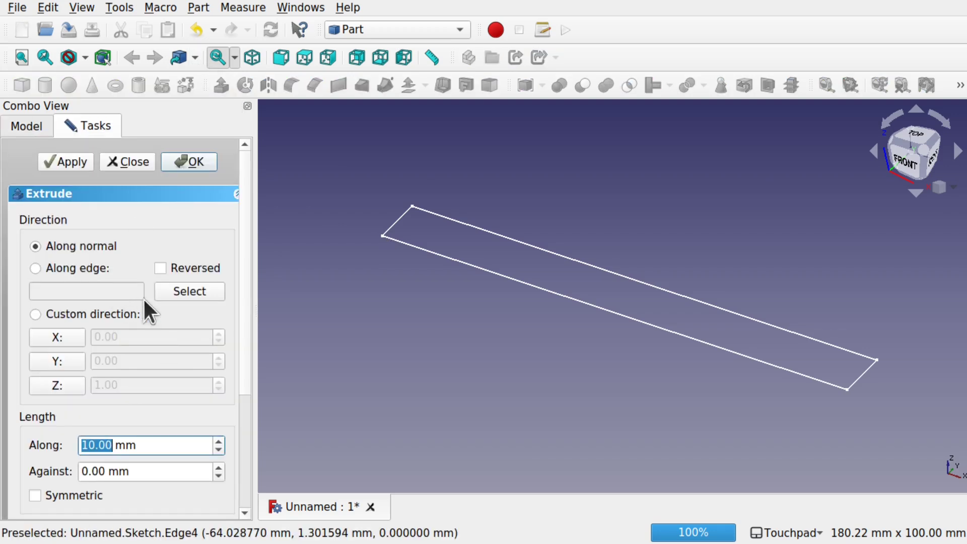
text(40)
key(Return)
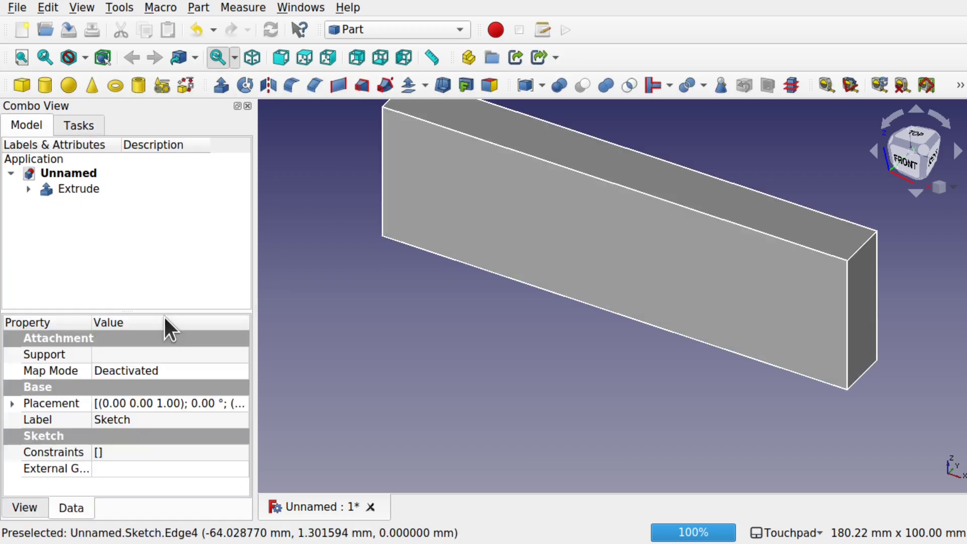
Return to the Sketcher workbench and create a second sketch on the XY-Plane with zero offset
scroll(553, 349, down, 4)
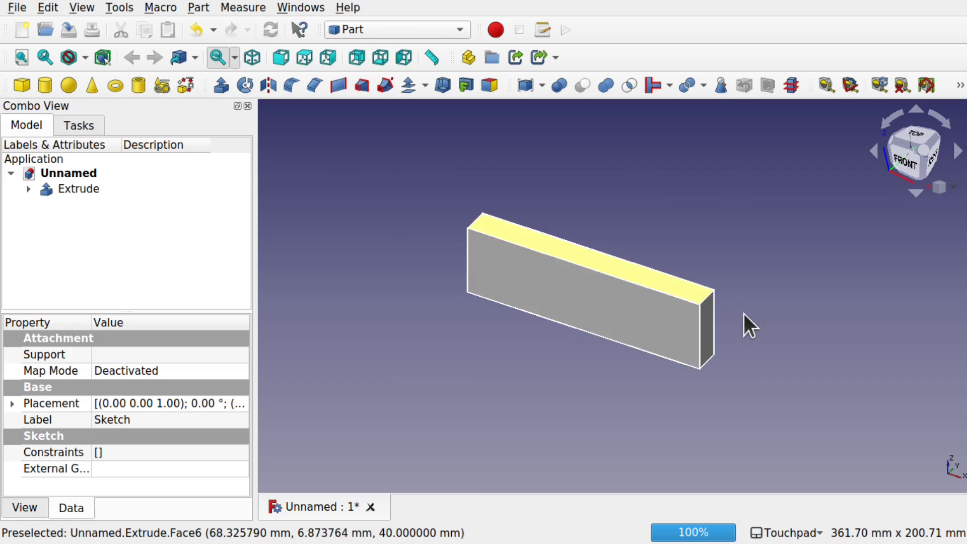
click(420, 35)
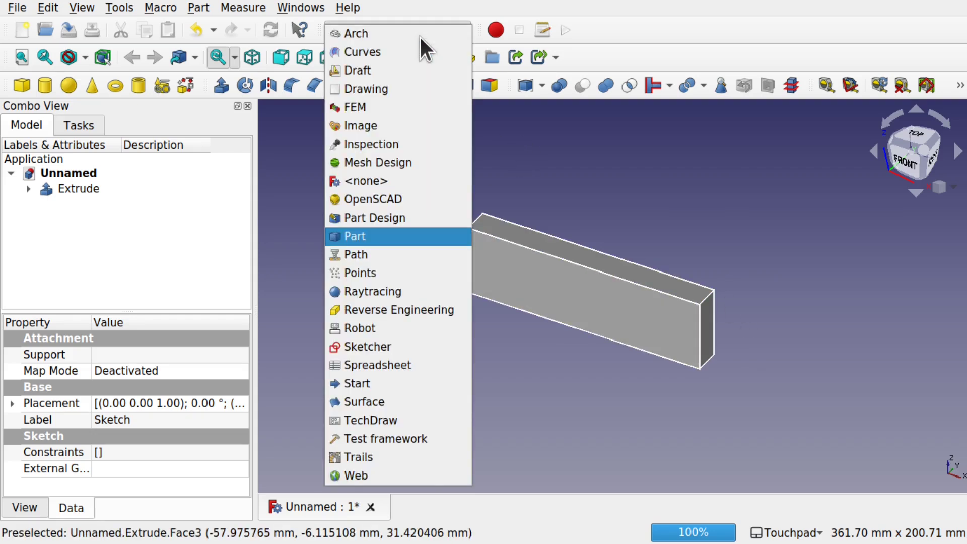
click(406, 347)
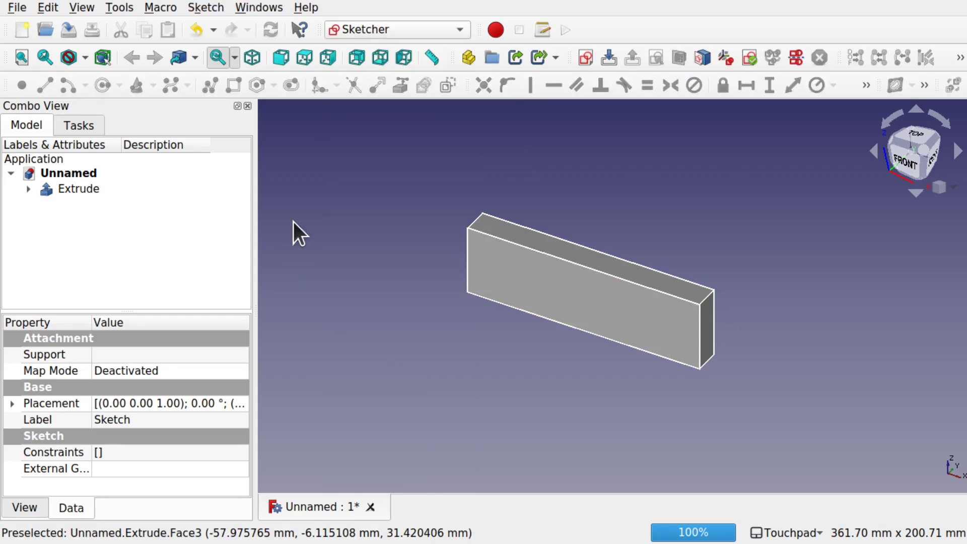
click(587, 57)
click(549, 305)
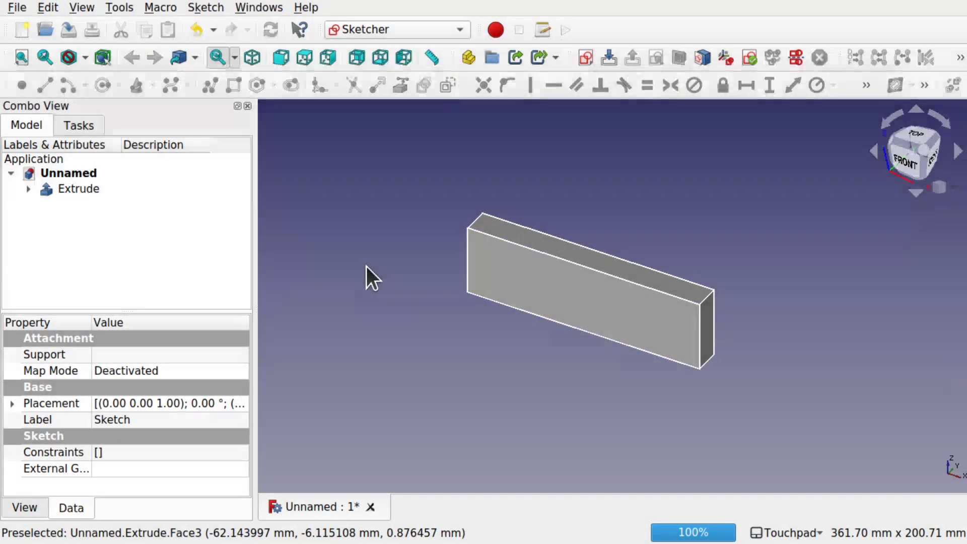
click(583, 58)
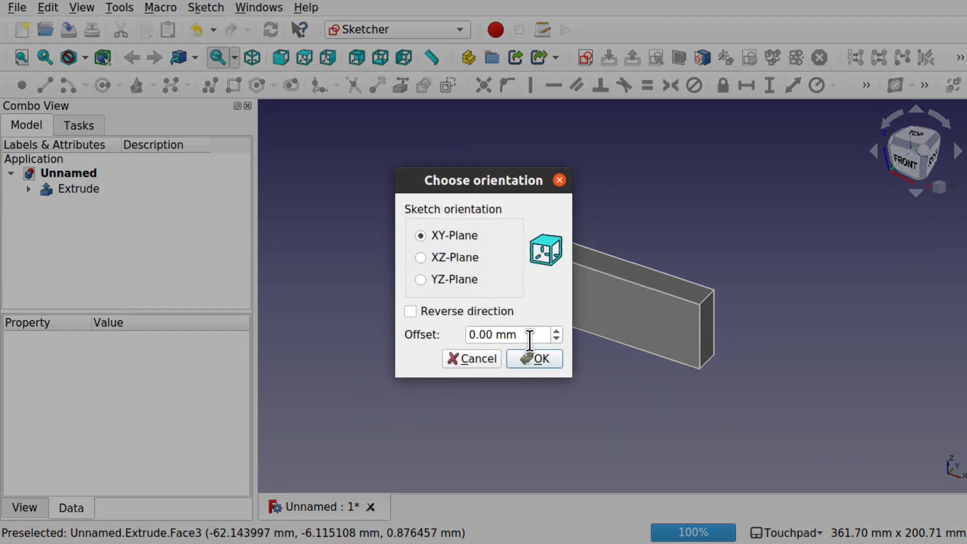
click(541, 363)
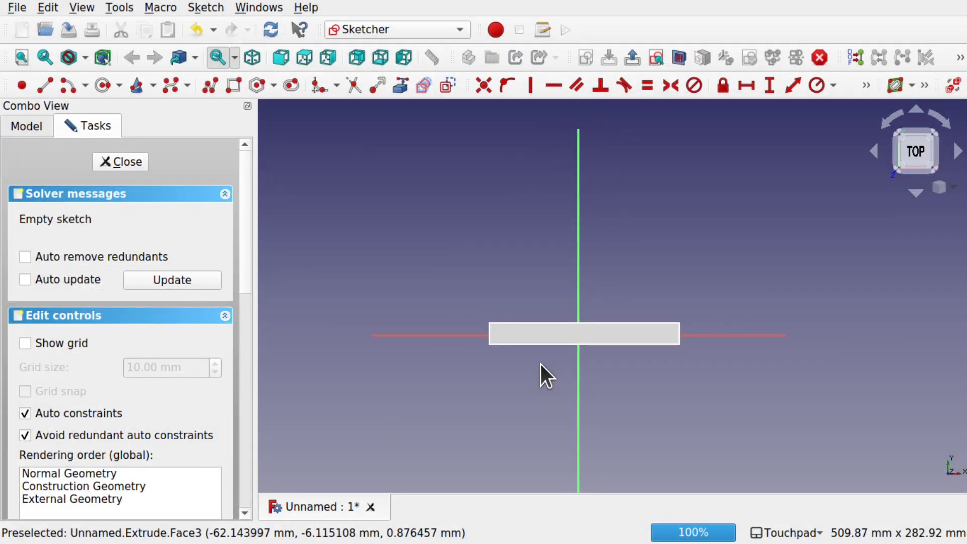
Sketch a narrow vertical rectangle just above the left end of the existing block and close the sketch
click(230, 86)
click(484, 144)
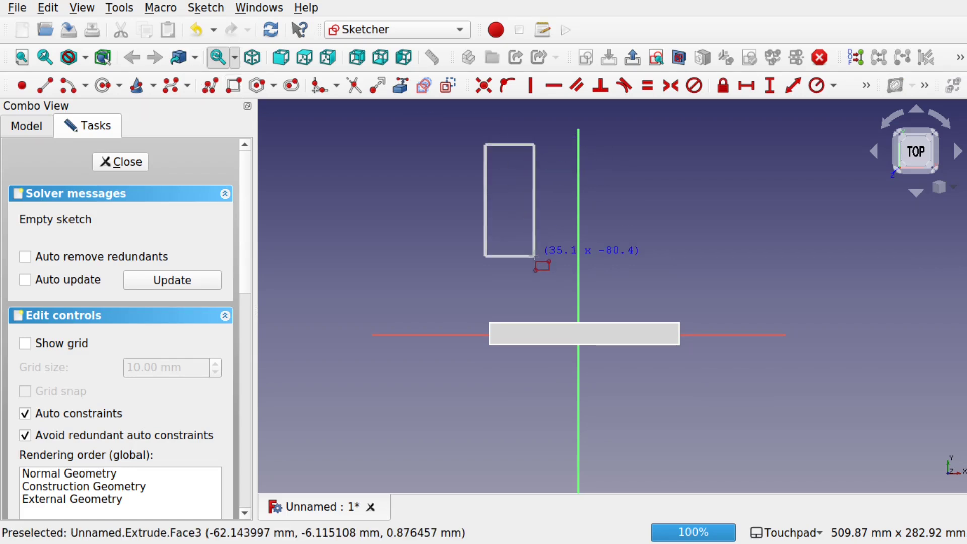
click(511, 302)
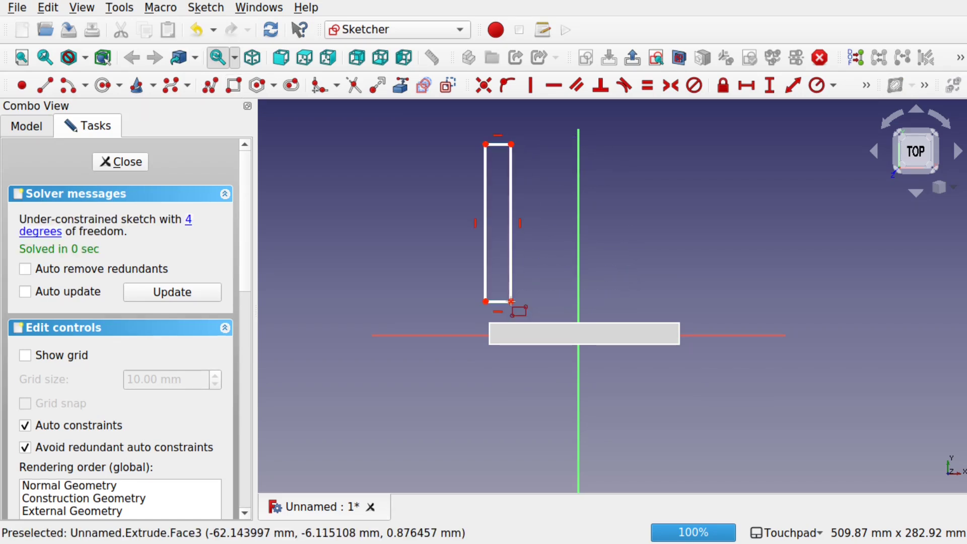
click(111, 160)
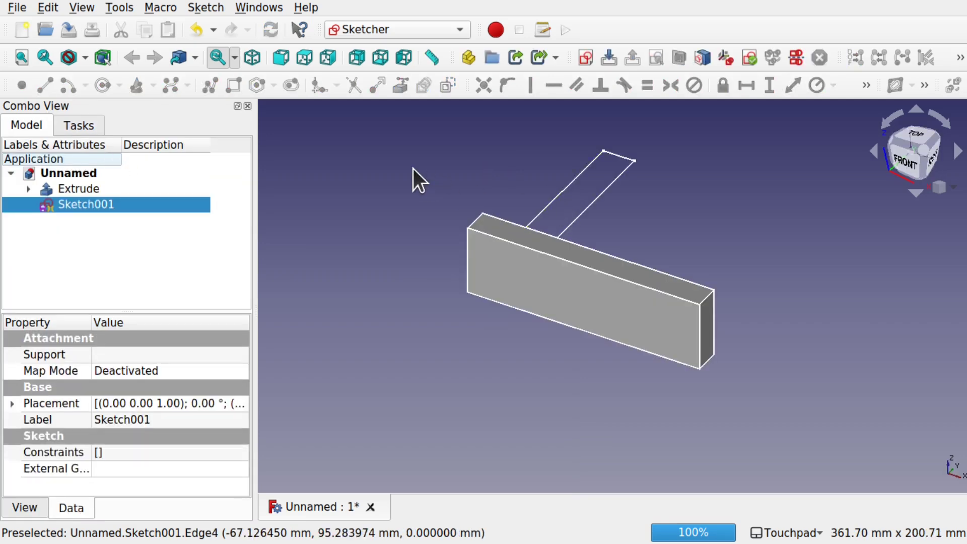
Extrude the second rectangle sketch 40 mm along its normal in the Part workbench
click(379, 28)
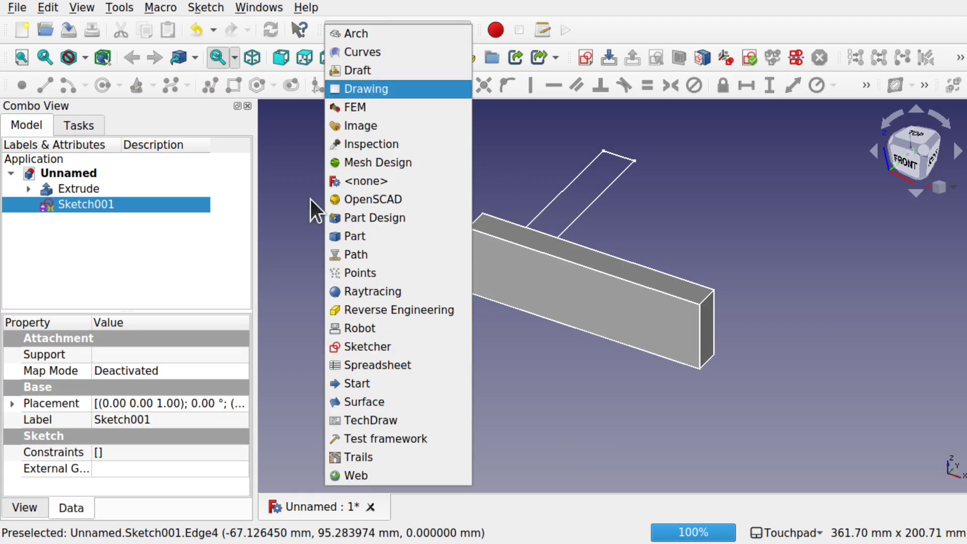
click(380, 231)
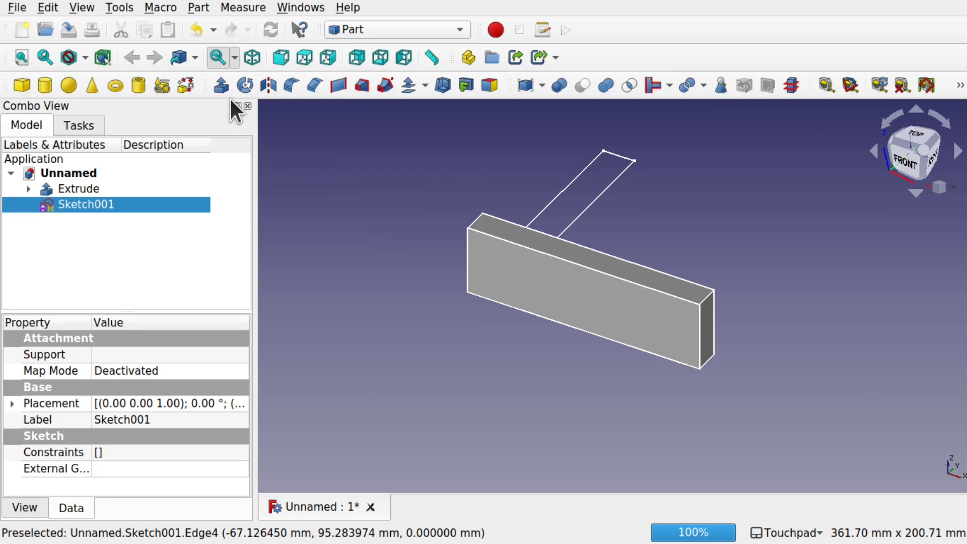
click(222, 85)
text(40)
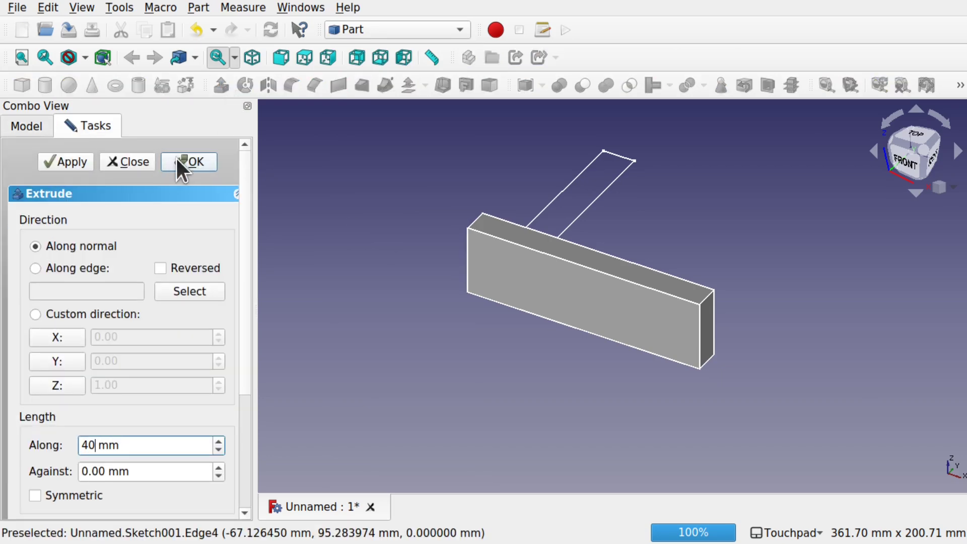
click(179, 161)
Transform the first extruded block, moving it 40 mm along Y so its end overlaps the second block
drag(773, 228, 630, 277)
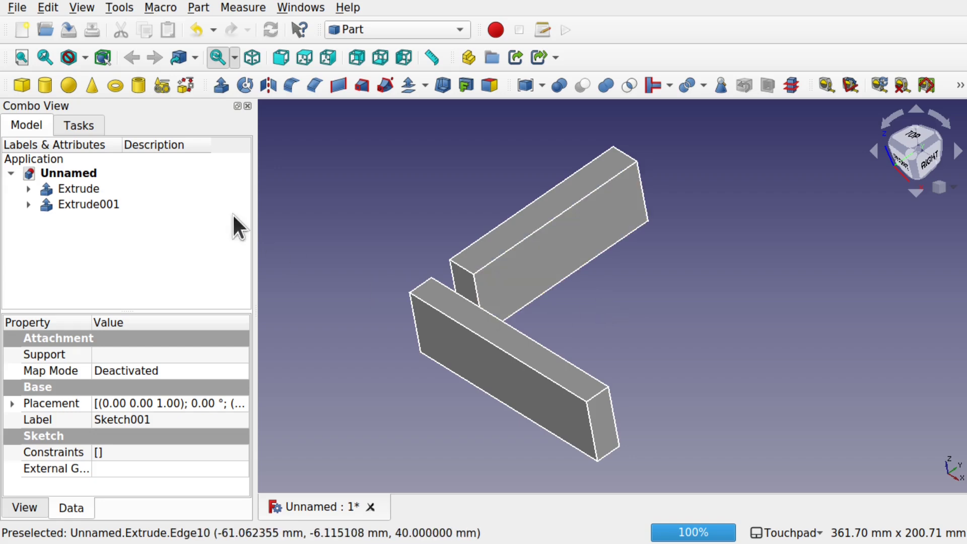
click(79, 186)
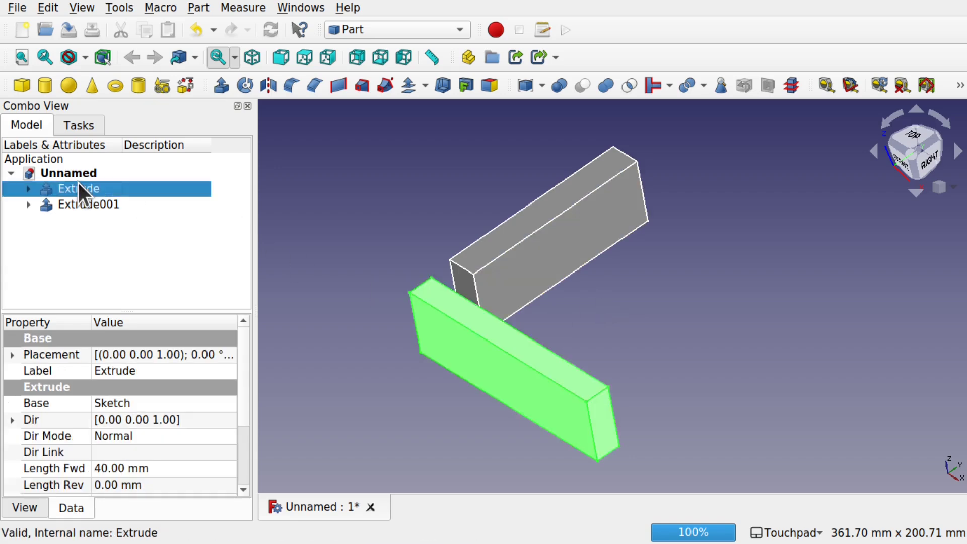
right_click(77, 183)
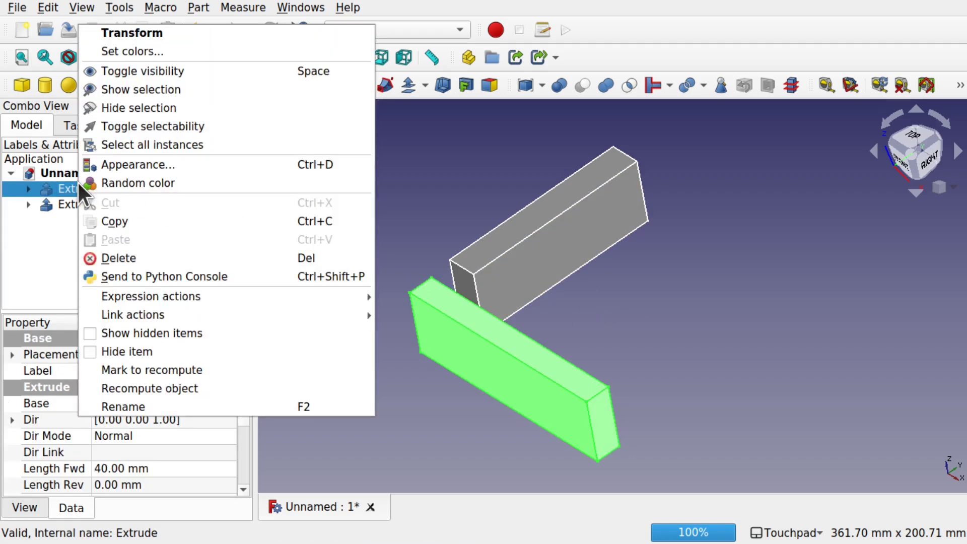
click(176, 36)
drag(585, 346, 637, 289)
middle_drag(512, 274, 562, 307)
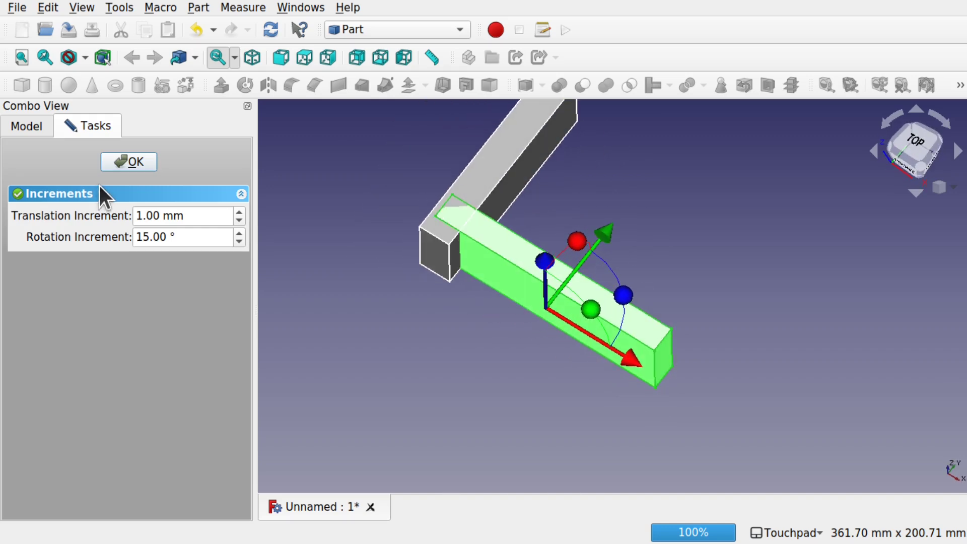
click(127, 164)
Set the Y position in the first extruded block's placement to 46 mm
click(10, 354)
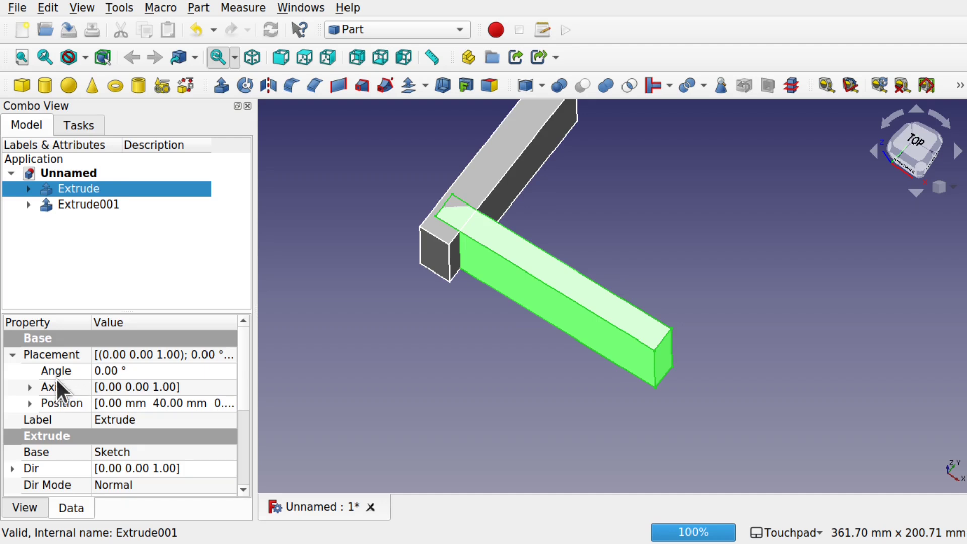
click(28, 403)
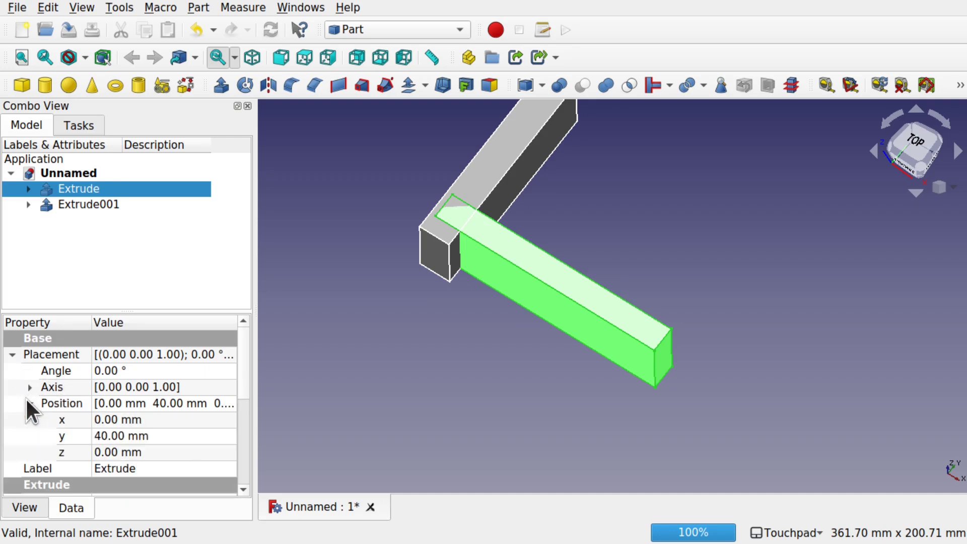
click(123, 436)
scroll(122, 437, up, 6)
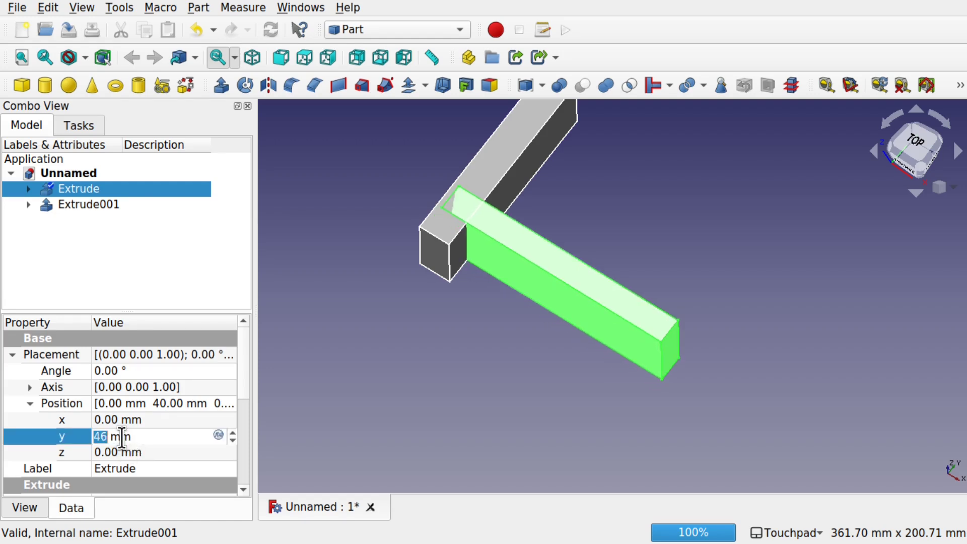
click(132, 452)
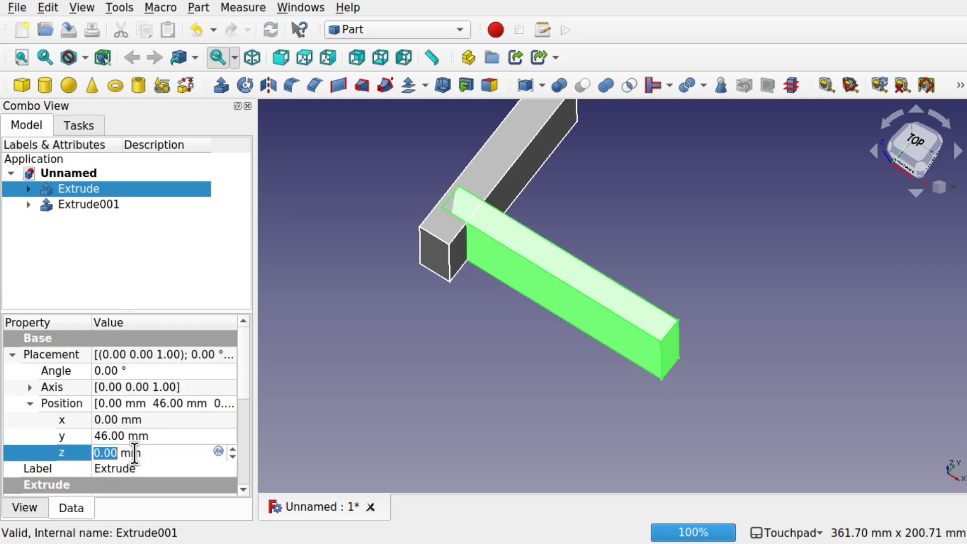
Set the first block's X position to -40 mm so it crosses the second block
click(160, 425)
scroll(161, 424, up, 1)
scroll(161, 425, down, 20)
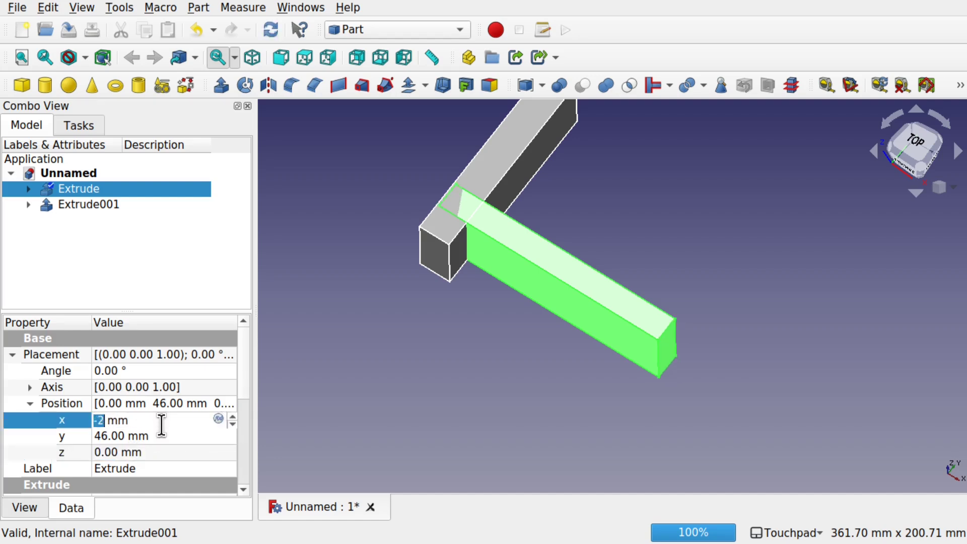
scroll(161, 424, up, 3)
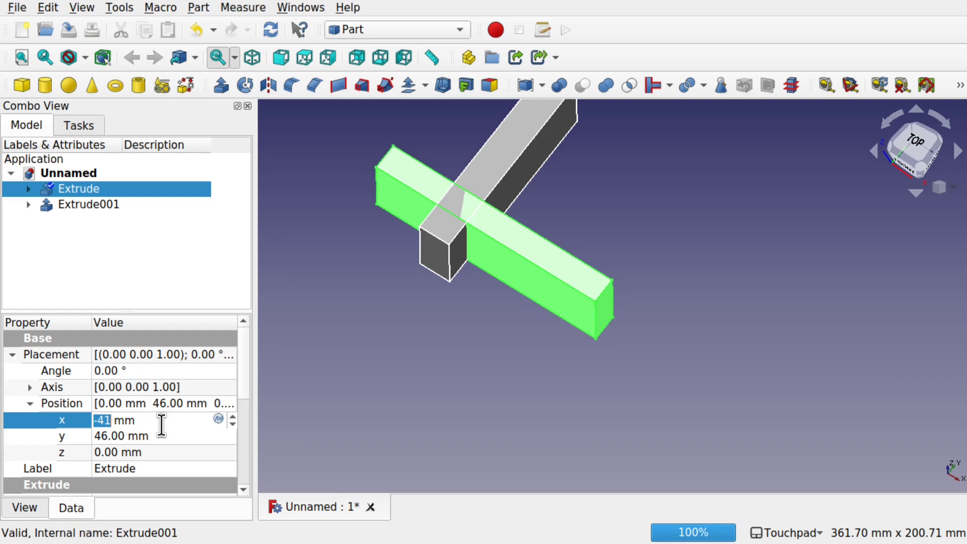
alt+drag(347, 316, 579, 295)
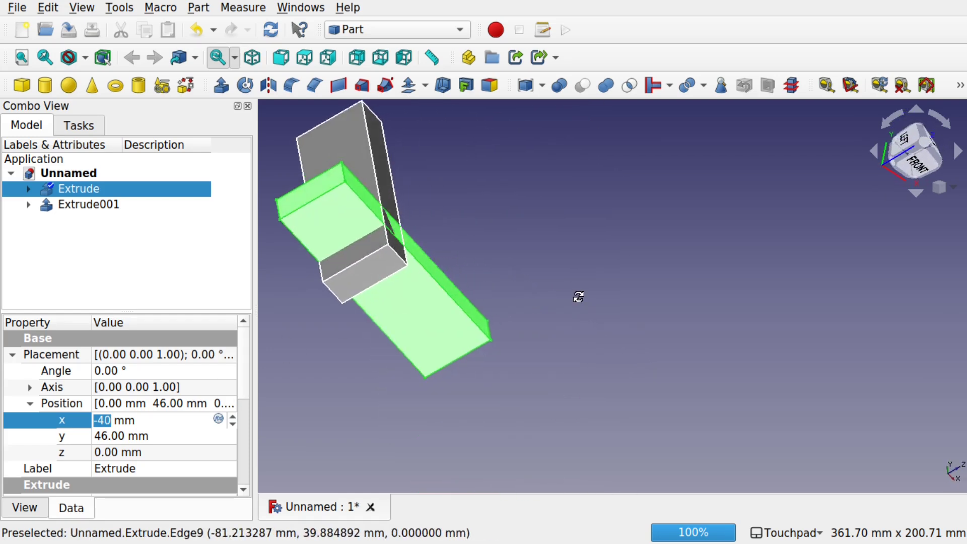
alt+drag(366, 242, 461, 308)
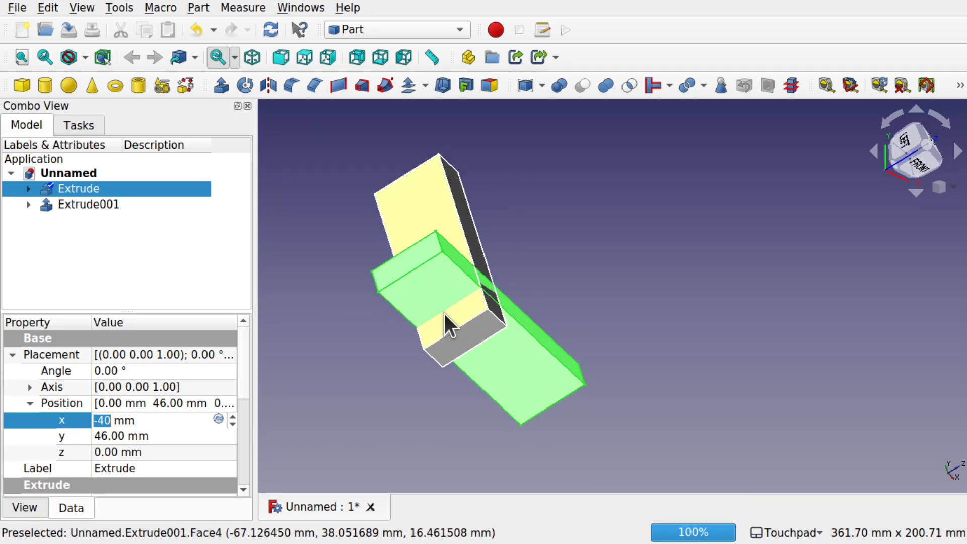
alt+drag(437, 287, 222, 247)
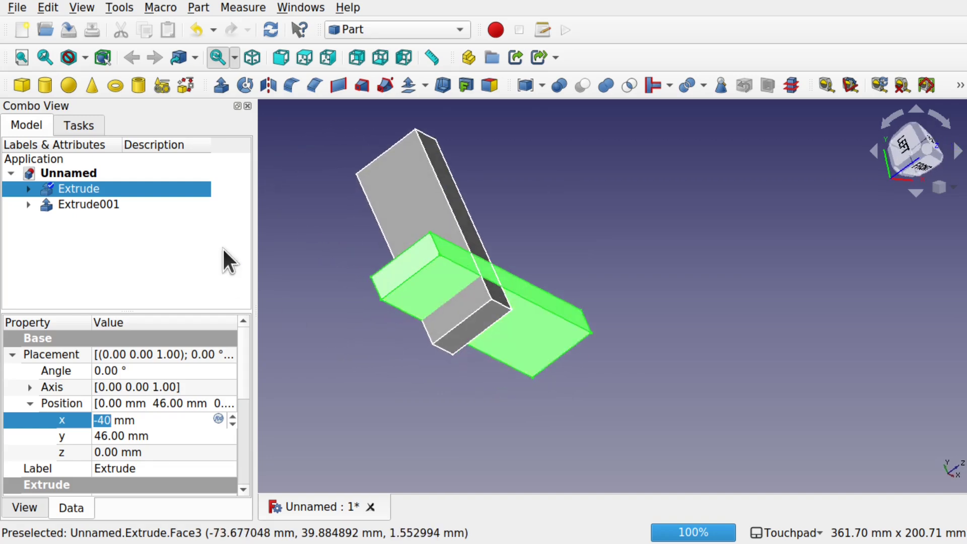
key(Return)
Transform the first block along the Z axis to a position of -1 mm
right_click(103, 191)
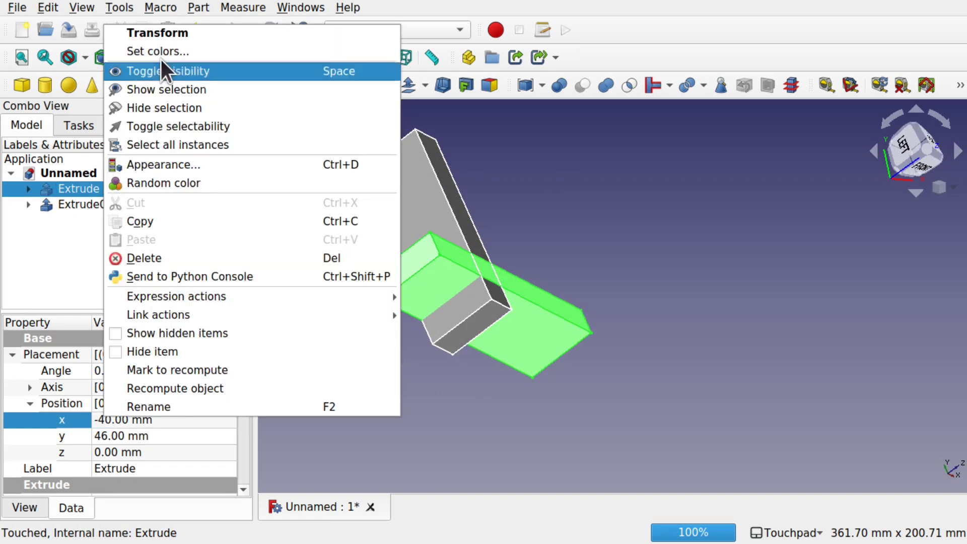
click(176, 35)
drag(531, 265, 562, 243)
mouse_move(461, 245)
alt+mouse_down()
mouse_move(579, 303)
mouse_move(450, 230)
mouse_move(459, 262)
alt+mouse_up()
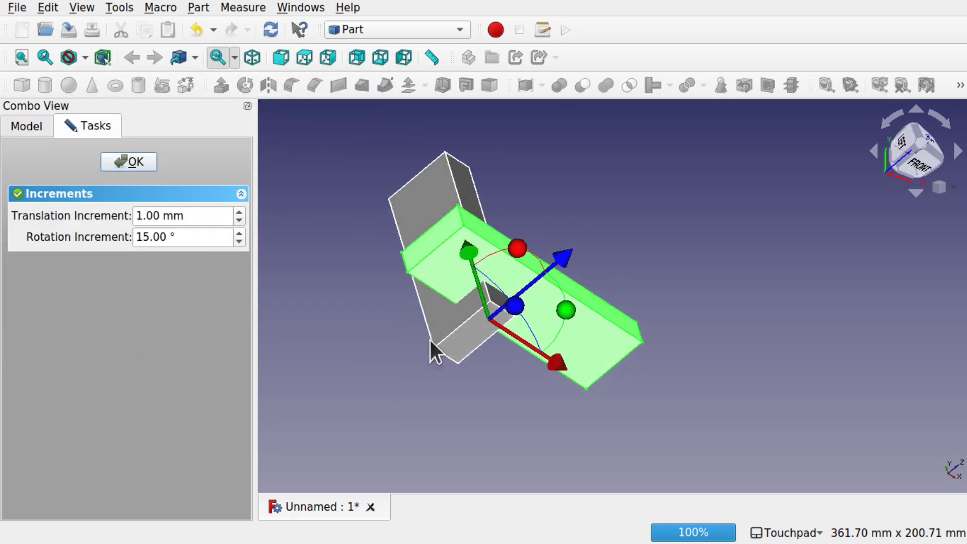
alt+drag(422, 356, 518, 309)
drag(563, 259, 458, 247)
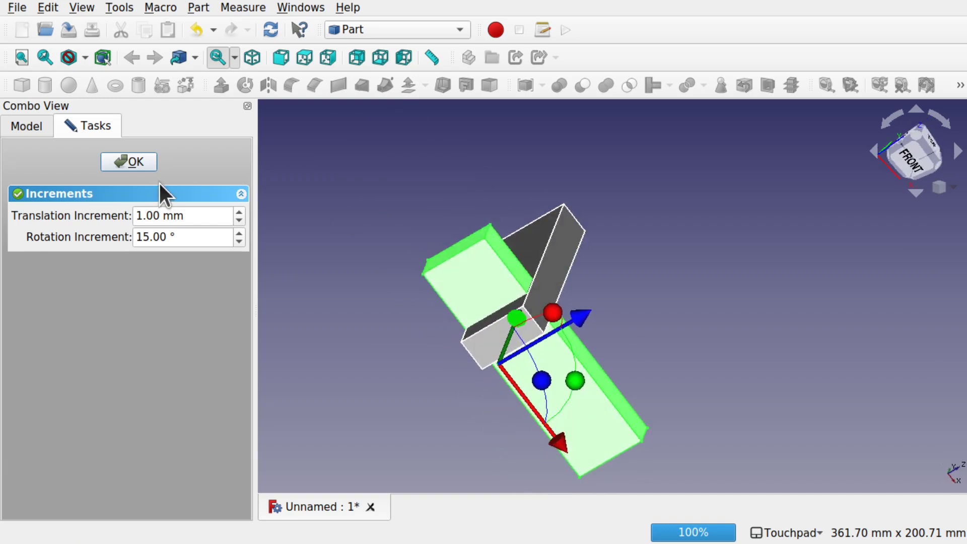
click(132, 162)
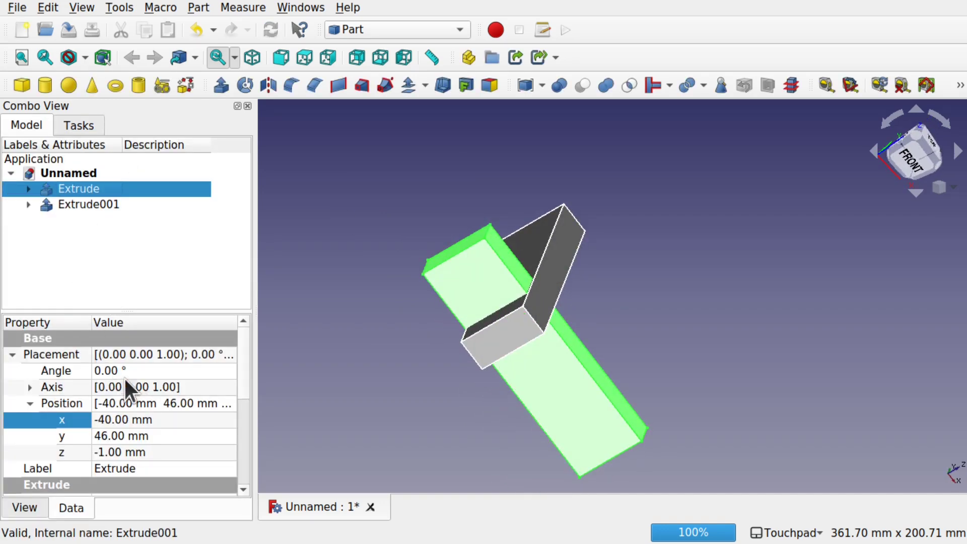
Set the Z position in the first block's placement to -20 mm
click(105, 452)
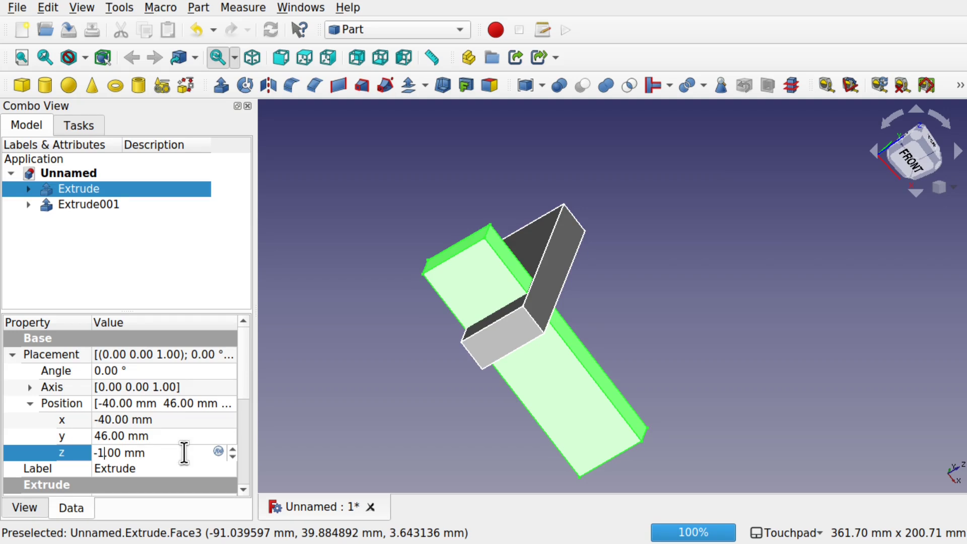
key(BackSpace)
text(20)
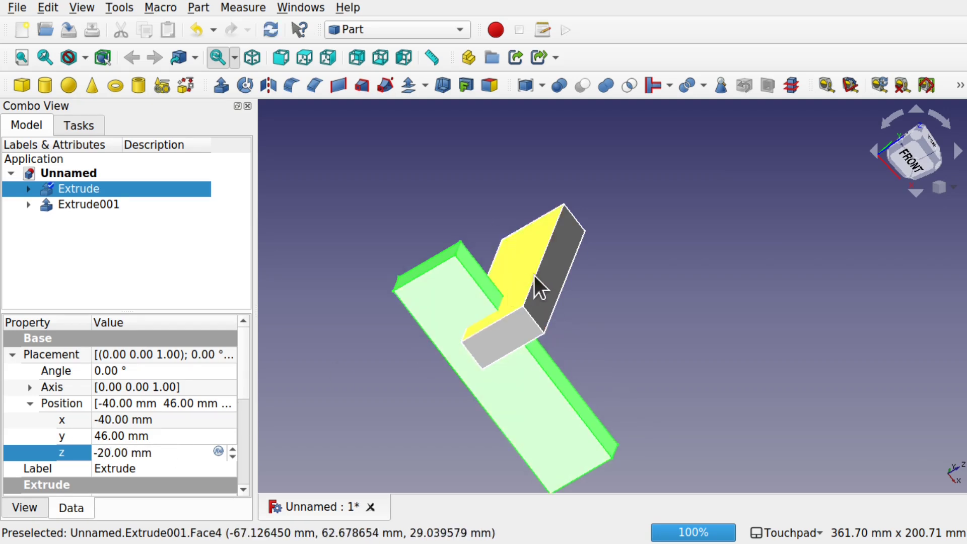
click(362, 389)
Cut the first block (Extrude) out of the second block (Extrude001) with a Boolean Cut
alt+drag(566, 355, 595, 340)
click(481, 274)
ctrl+click(506, 389)
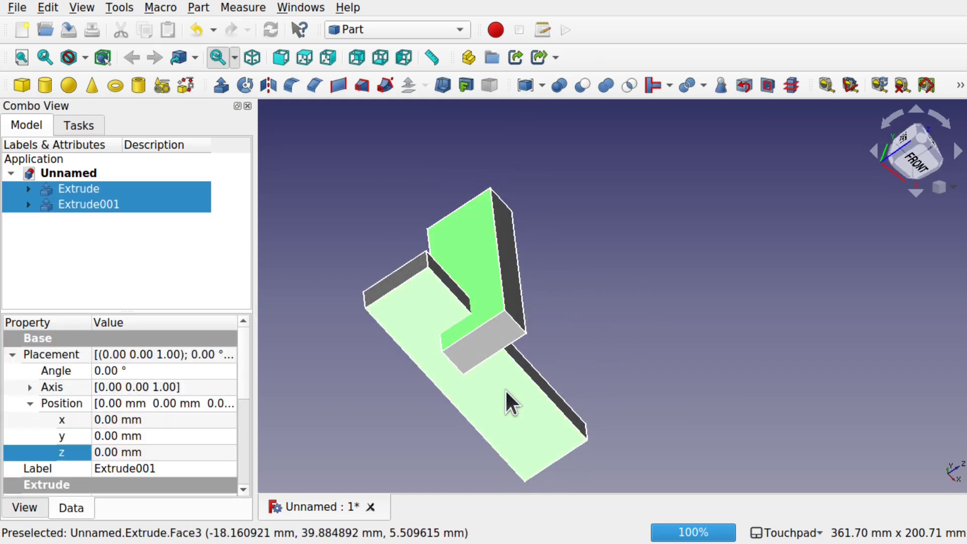
click(198, 6)
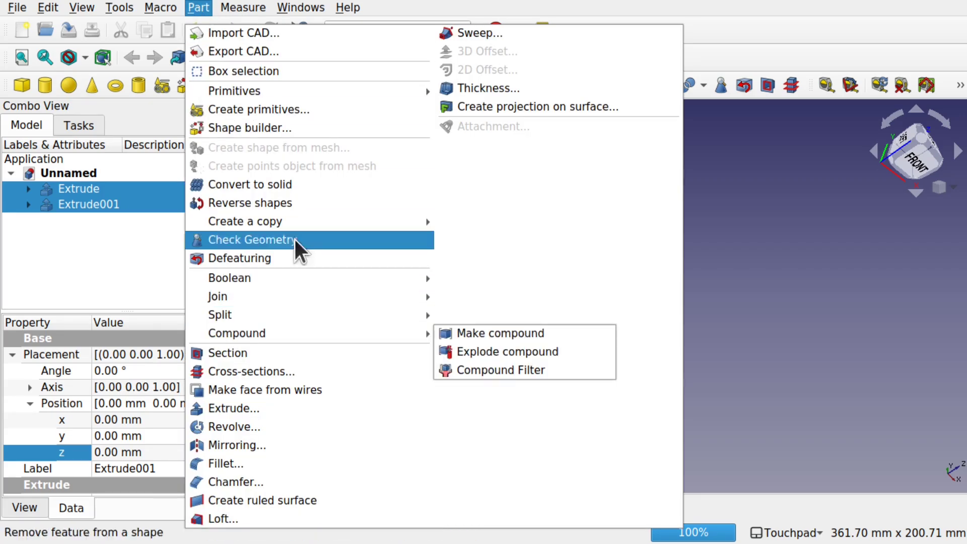
mouse_move(307, 279)
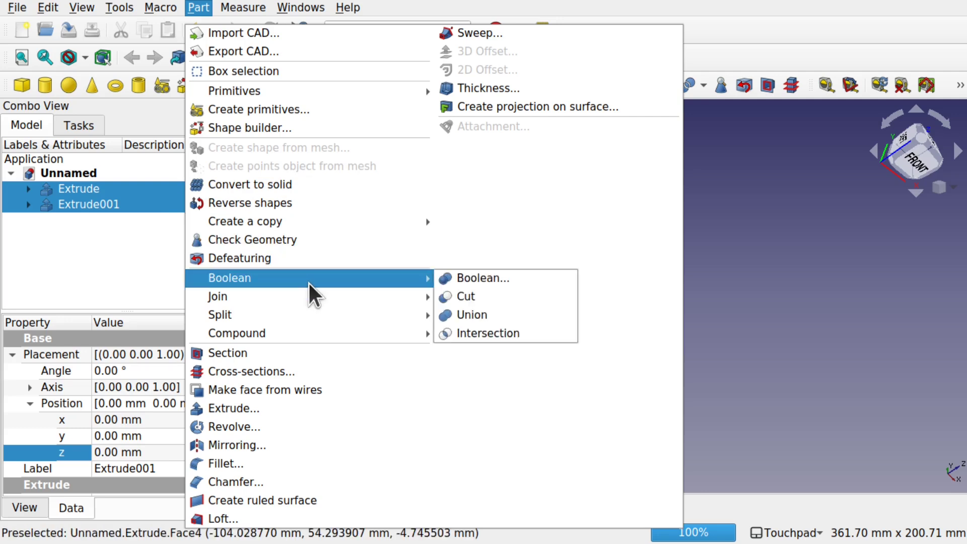
click(504, 298)
middle_drag(473, 300, 323, 262)
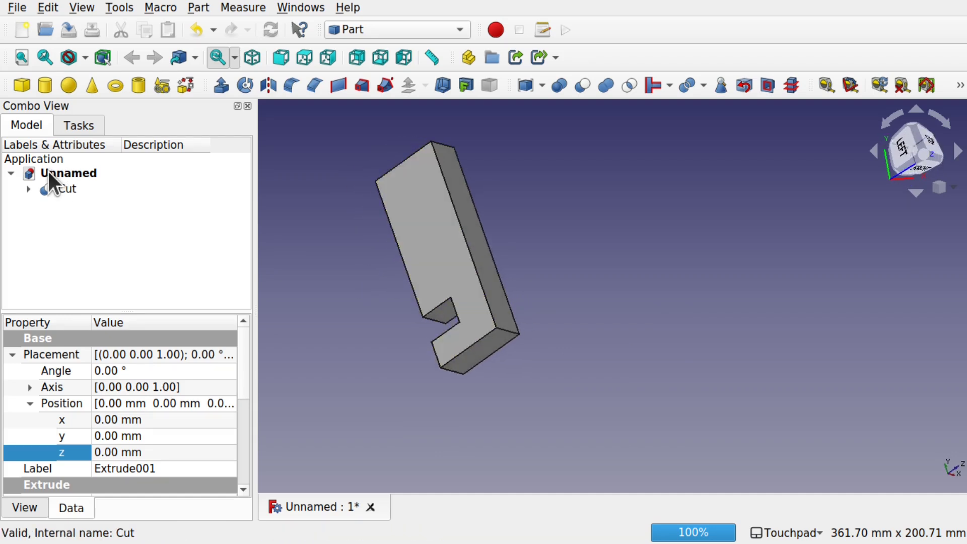
Expand the Cut object, hide it, and show its source blocks Extrude001 and Extrude again
click(28, 189)
click(83, 239)
click(96, 203)
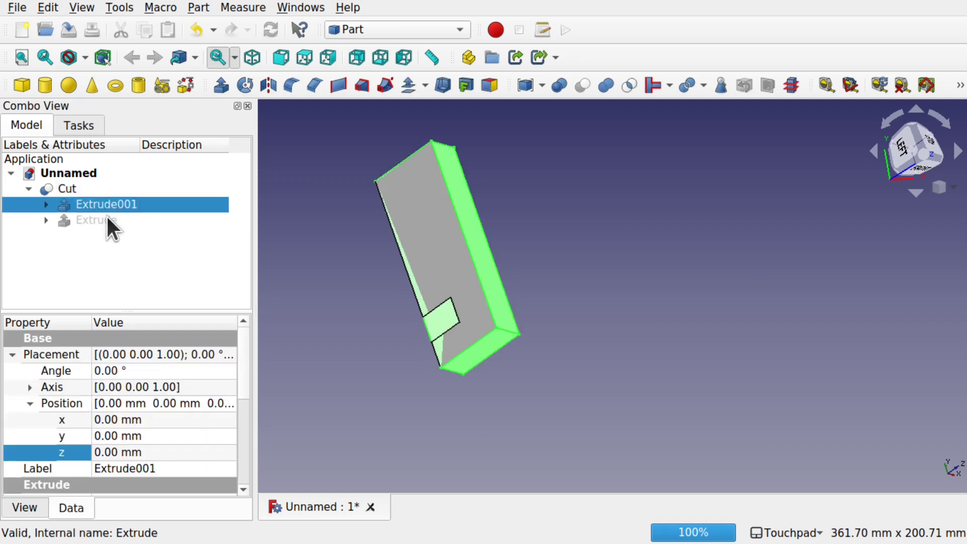
click(107, 217)
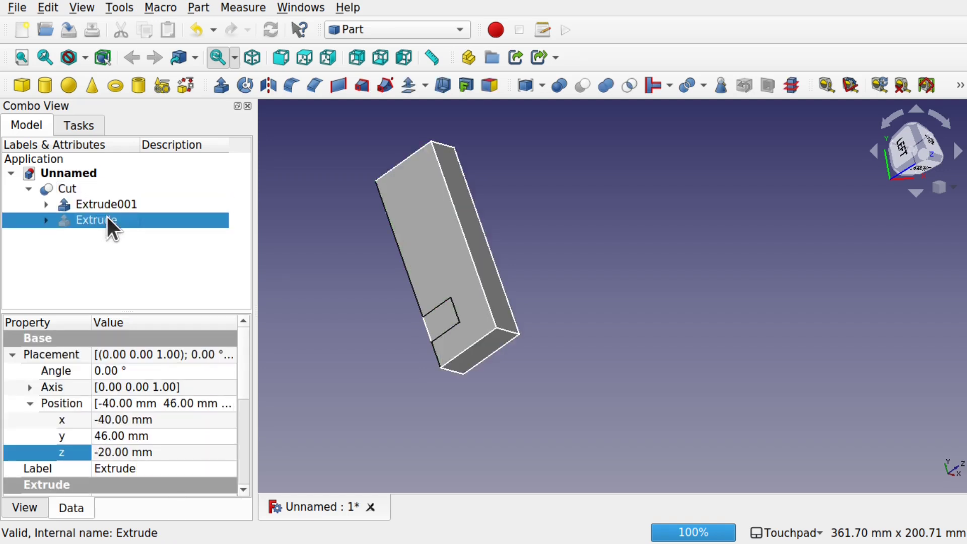
click(62, 189)
mouse_move(346, 259)
middle_down()
mouse_move(561, 215)
mouse_move(404, 244)
mouse_move(346, 274)
middle_up()
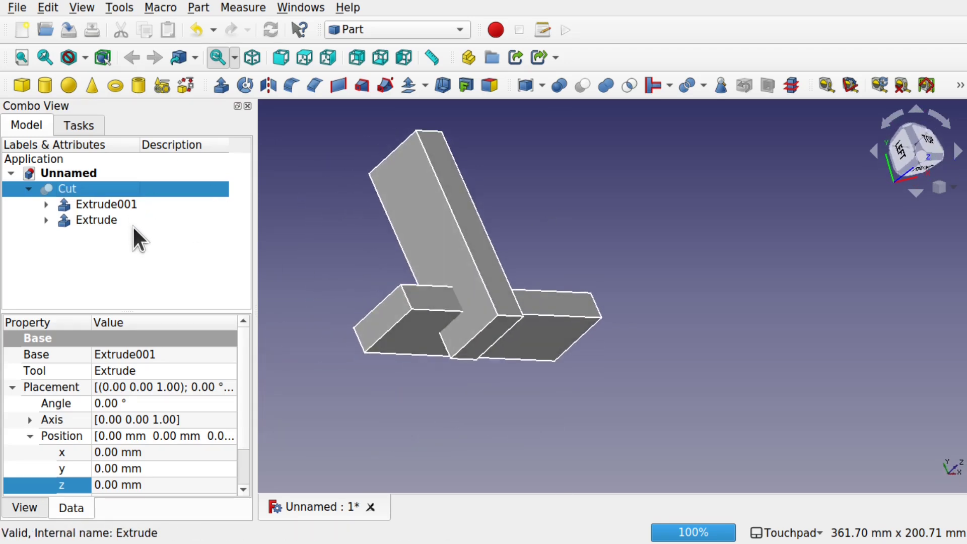
click(115, 219)
click(119, 203)
click(109, 219)
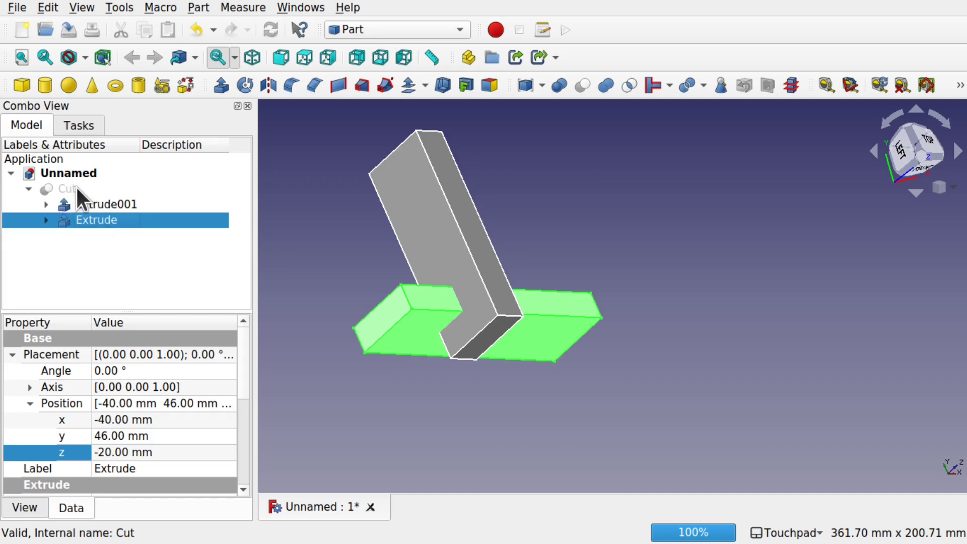
click(146, 247)
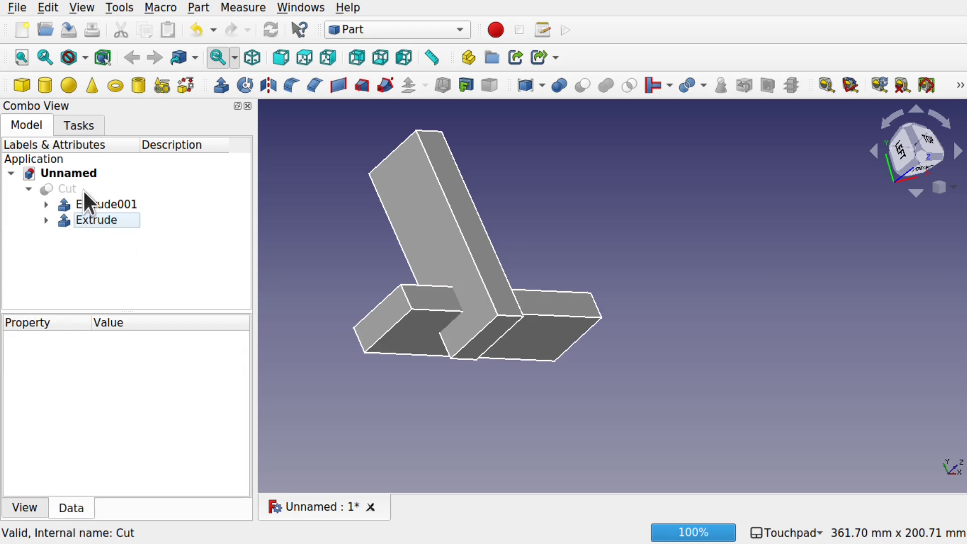
Cut Extrude001 out of Extrude with a Boolean Cut, and make the first Cut part visible again
click(416, 330)
ctrl+click(431, 220)
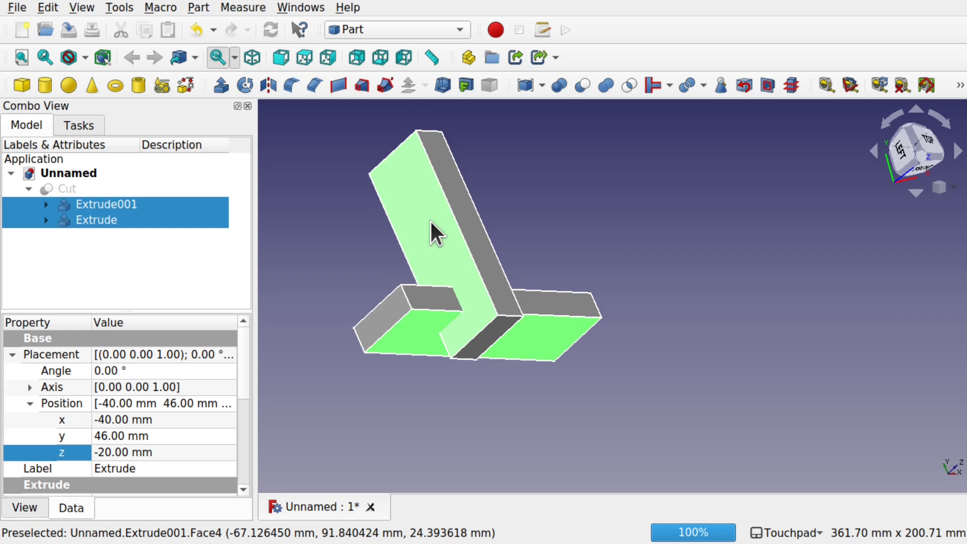
click(582, 86)
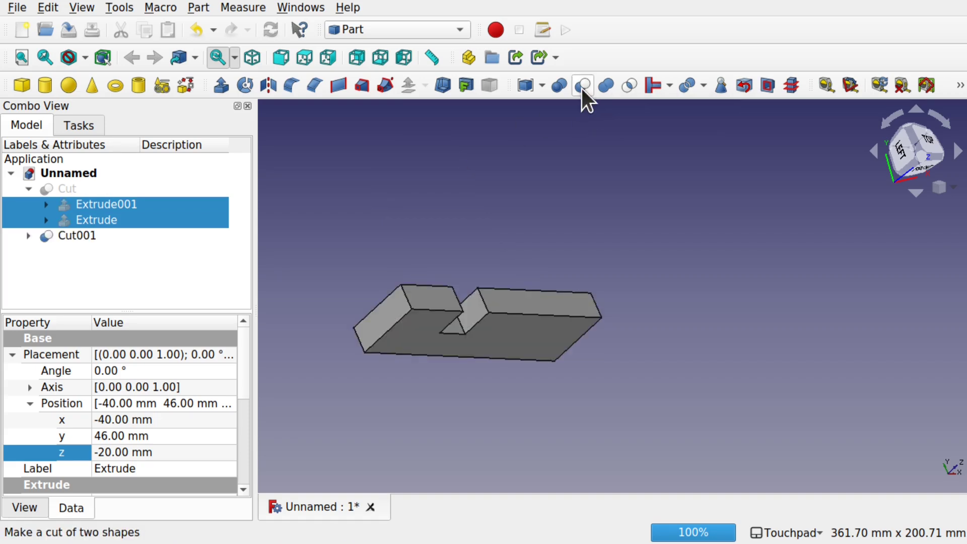
click(75, 189)
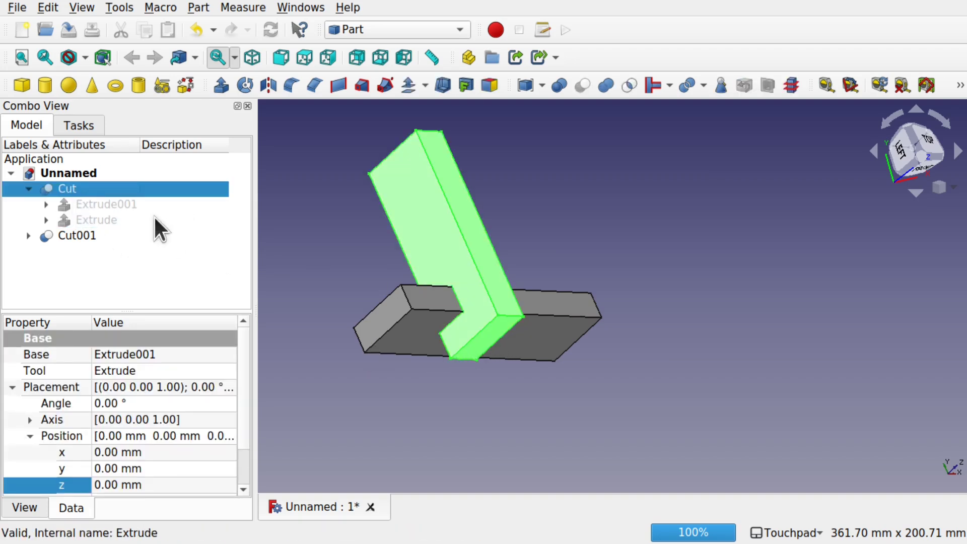
Transform the first Cut part, moving it 35 mm along Z away from the other slotted part
right_click(113, 185)
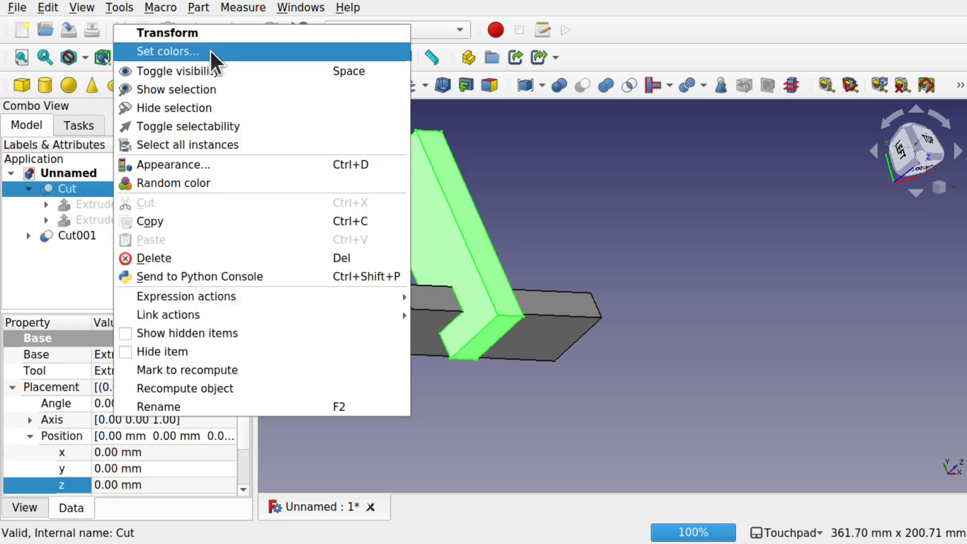
click(217, 33)
drag(618, 347, 579, 309)
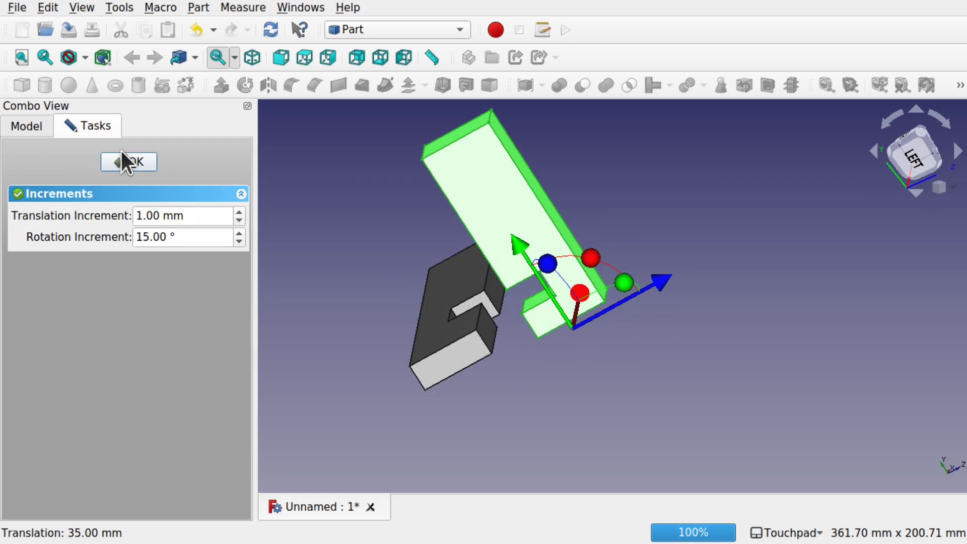
click(131, 160)
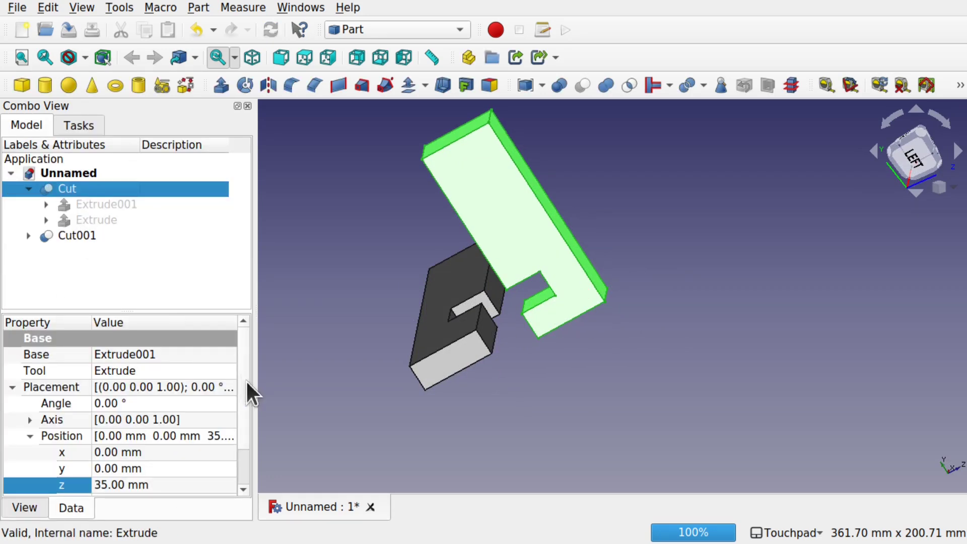
Set the transparency of the first Cut part to 80
drag(245, 389, 244, 452)
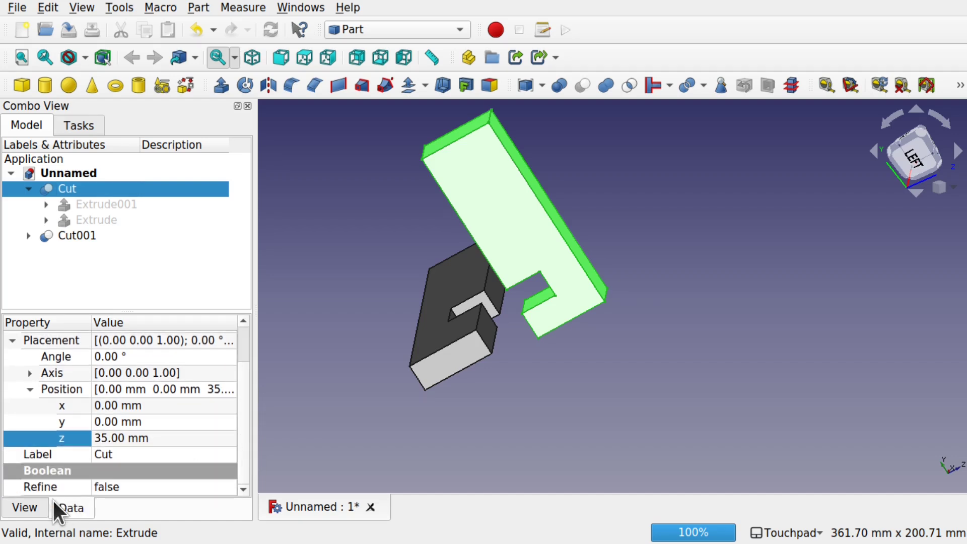
click(30, 507)
drag(246, 383, 245, 449)
click(157, 456)
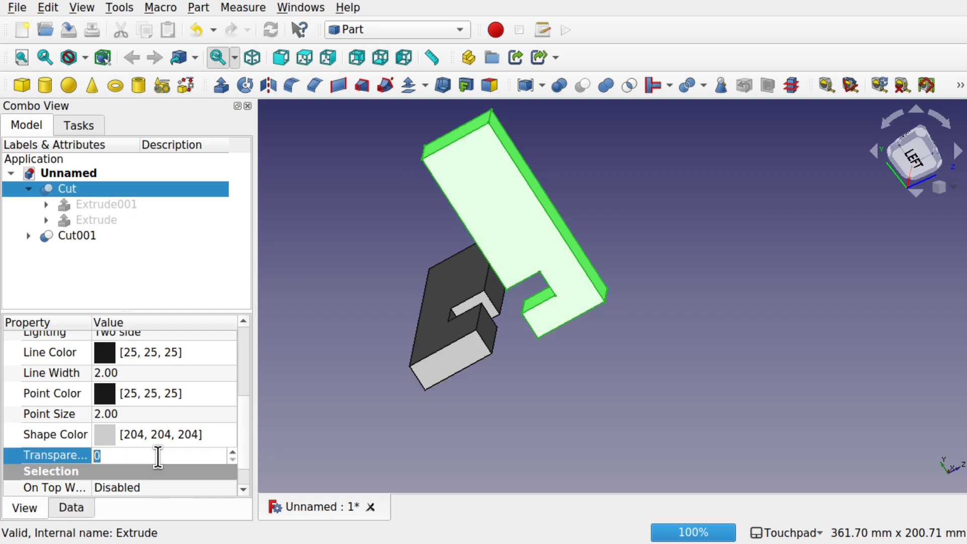
text(80)
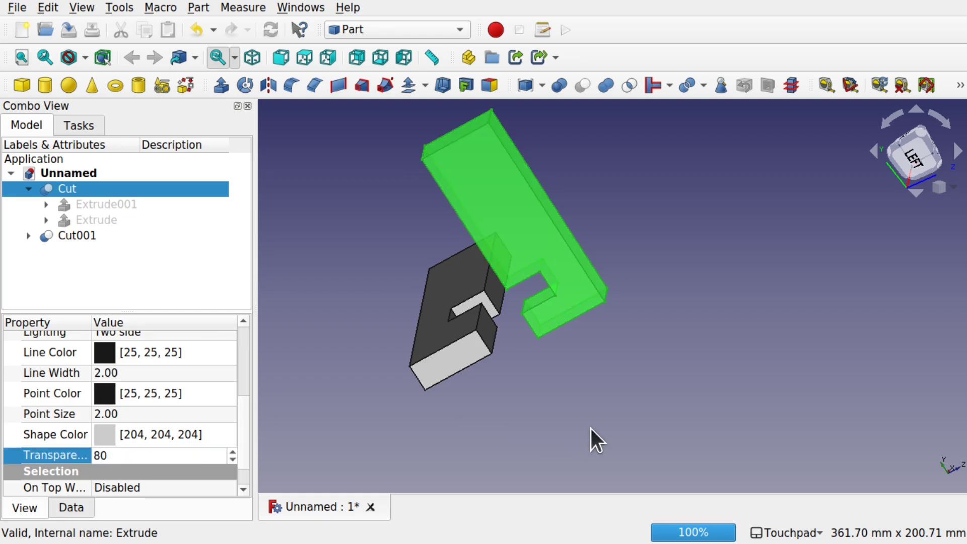
click(560, 431)
Transform the transparent Cut part along Z, sliding its slot into and out of the other slotted part, and leave the two parts interlocked
click(77, 189)
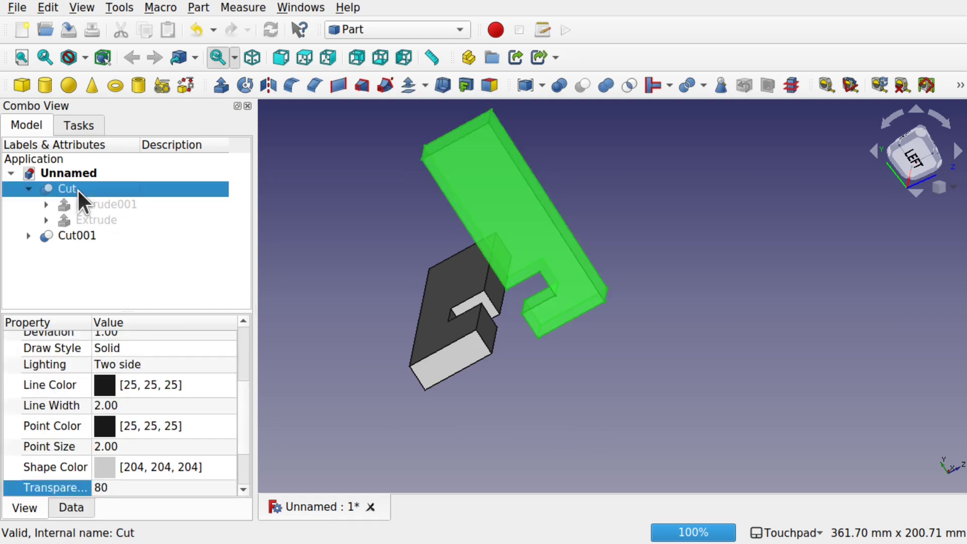
right_click(77, 188)
click(173, 33)
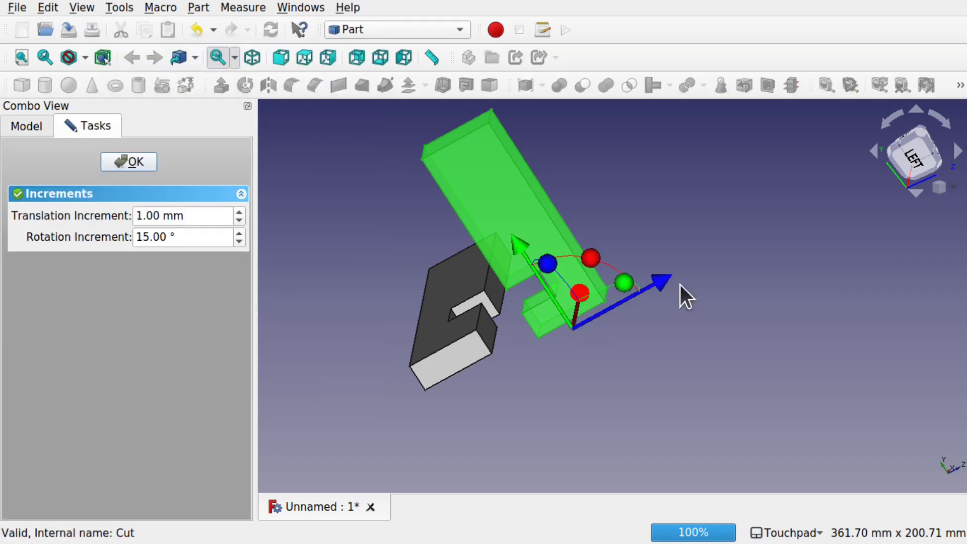
drag(663, 287, 574, 325)
middle_drag(486, 337, 539, 374)
drag(472, 233, 482, 276)
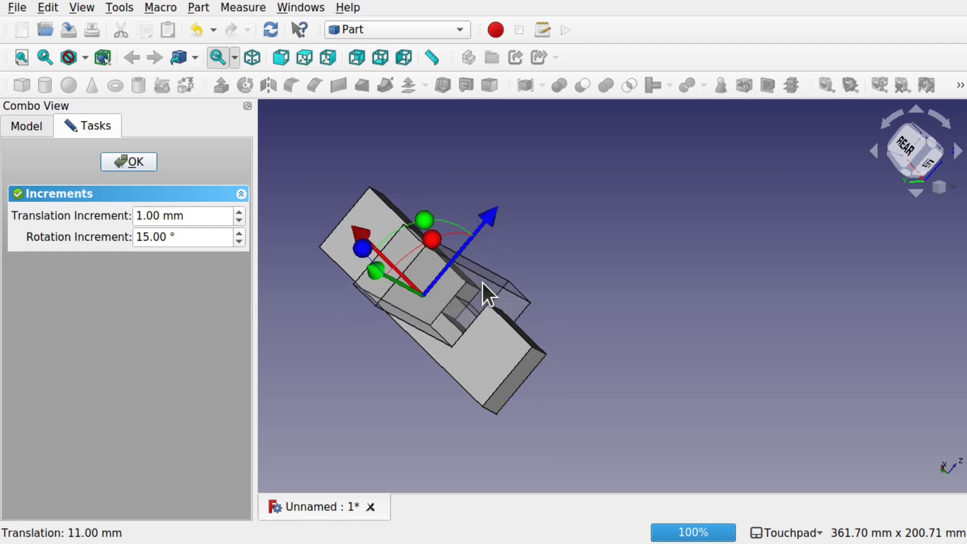
scroll(483, 287, up, 3)
drag(434, 225, 412, 256)
middle_drag(525, 244, 470, 302)
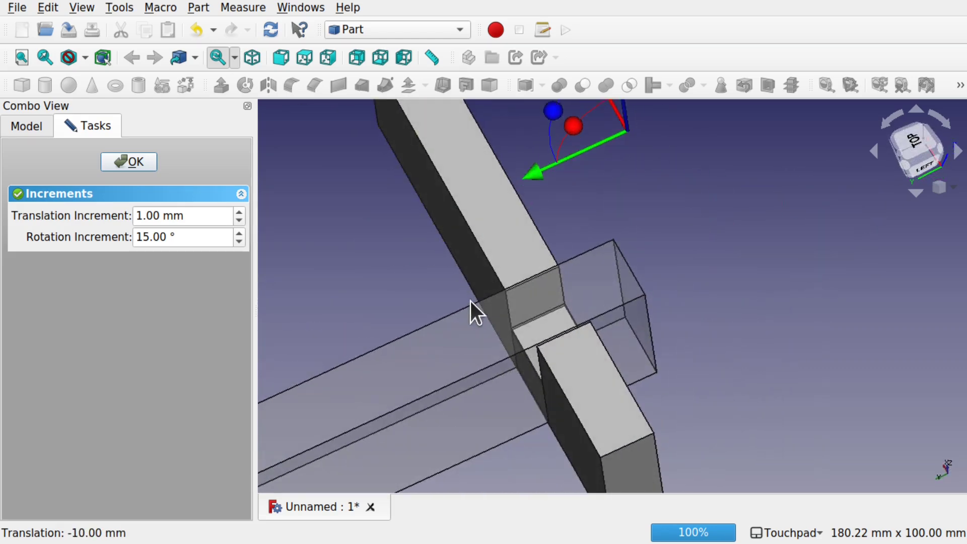
scroll(471, 302, down, 5)
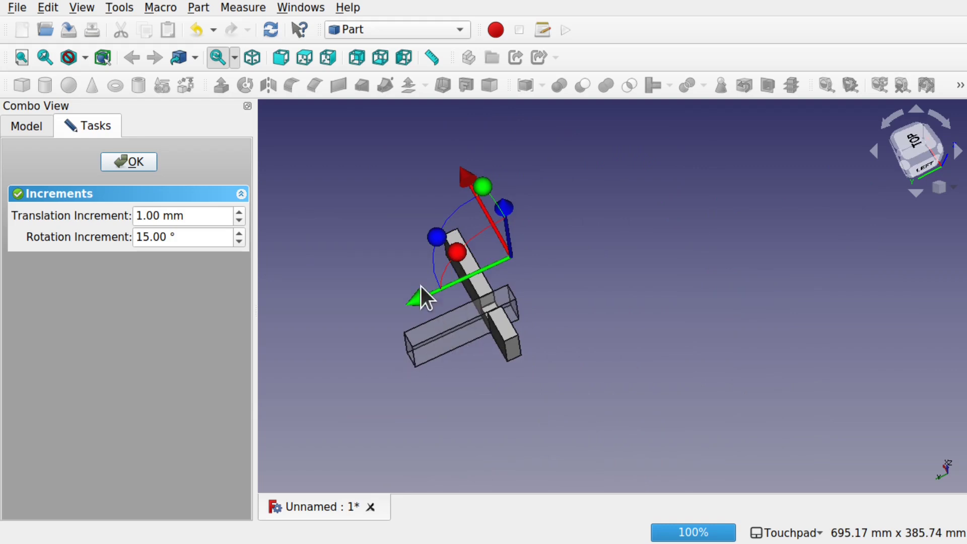
click(132, 158)
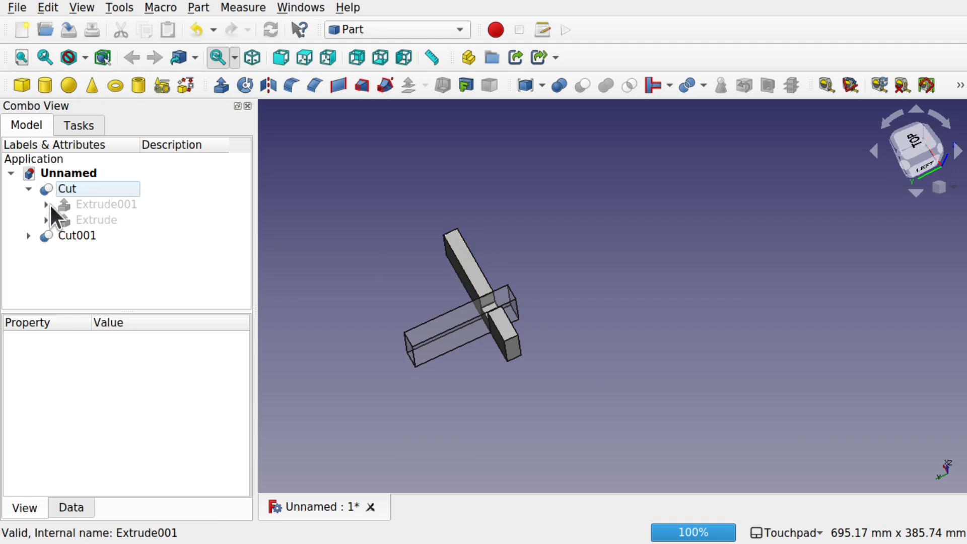
Delete both Cut objects to restore the plain blocks Extrude and Extrude001
click(88, 186)
key(Delete)
click(84, 220)
key(Delete)
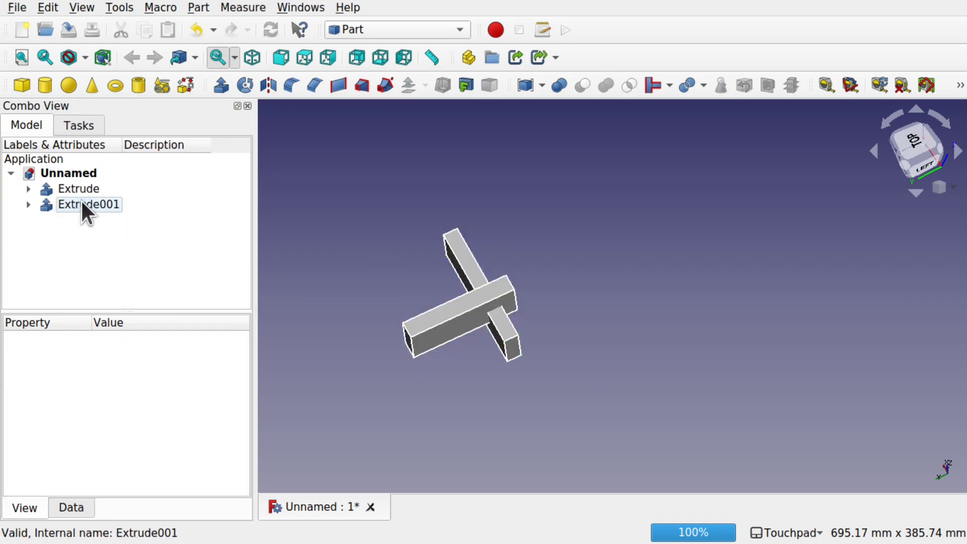
Edit the sketch of Extrude, stretching its rectangle along X to about three times its length, and close the sketch
mouse_move(535, 262)
alt+mouse_down()
mouse_move(665, 168)
mouse_move(551, 274)
mouse_move(519, 266)
alt+mouse_up()
click(95, 205)
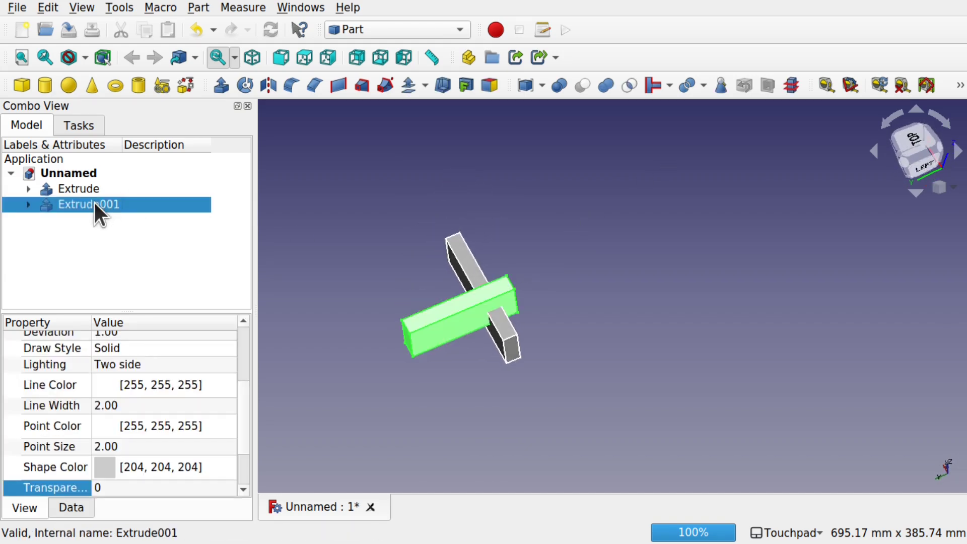
click(464, 255)
click(26, 185)
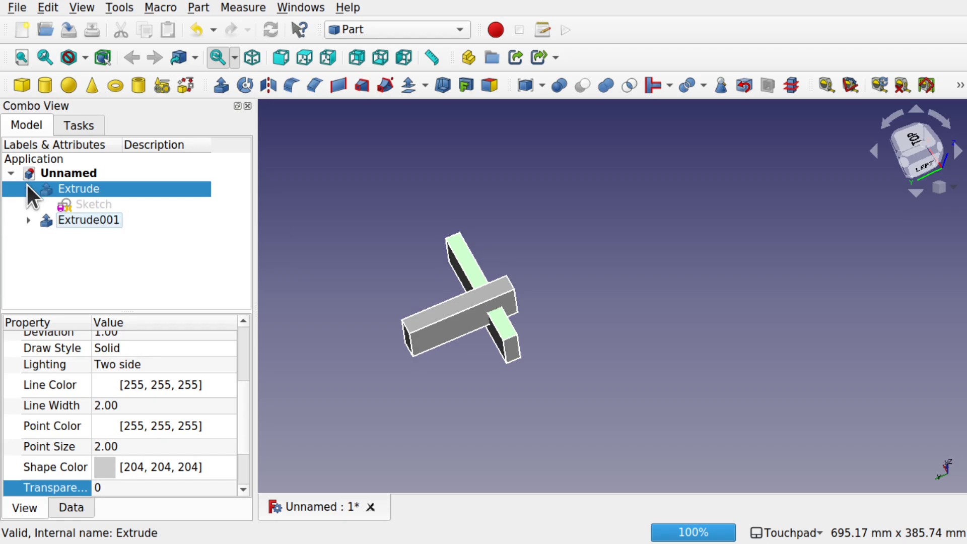
double_click(81, 204)
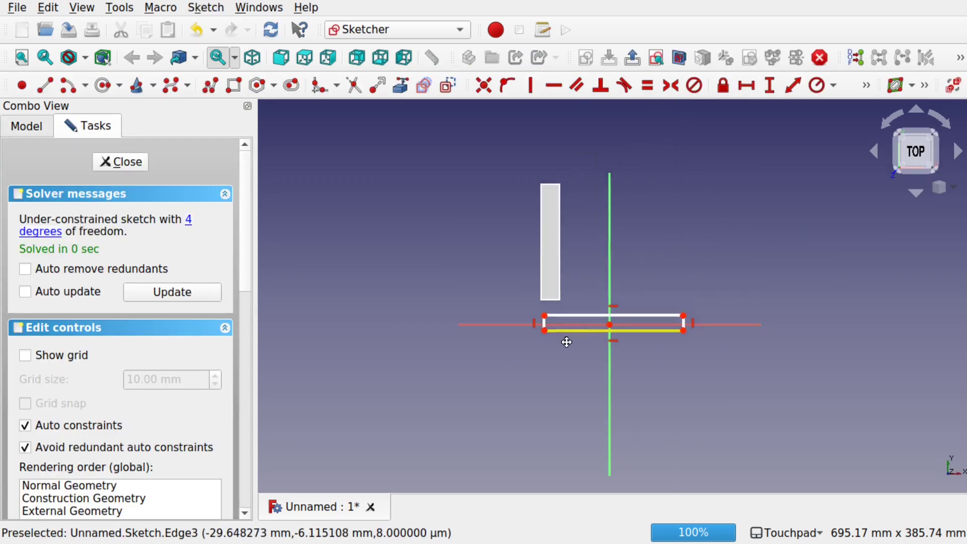
drag(661, 375, 960, 379)
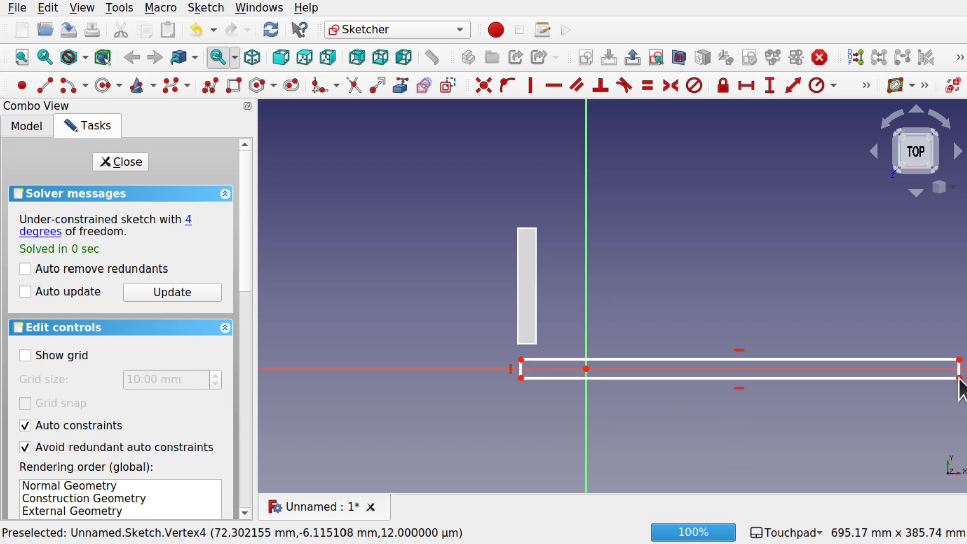
click(132, 168)
drag(583, 309, 663, 312)
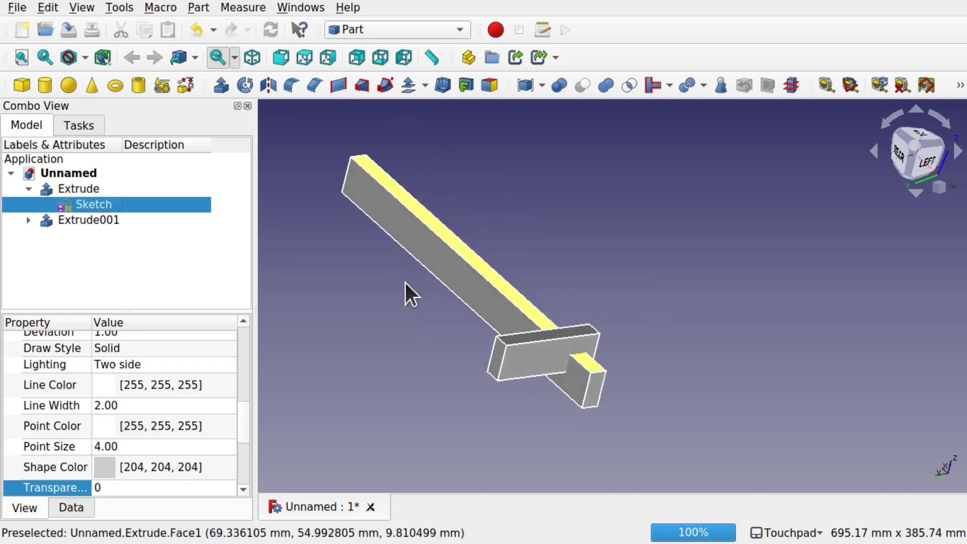
Duplicate Extrude001 with Sketch001 excluded from the copied dependencies, so the copy shares the original sketch
click(110, 220)
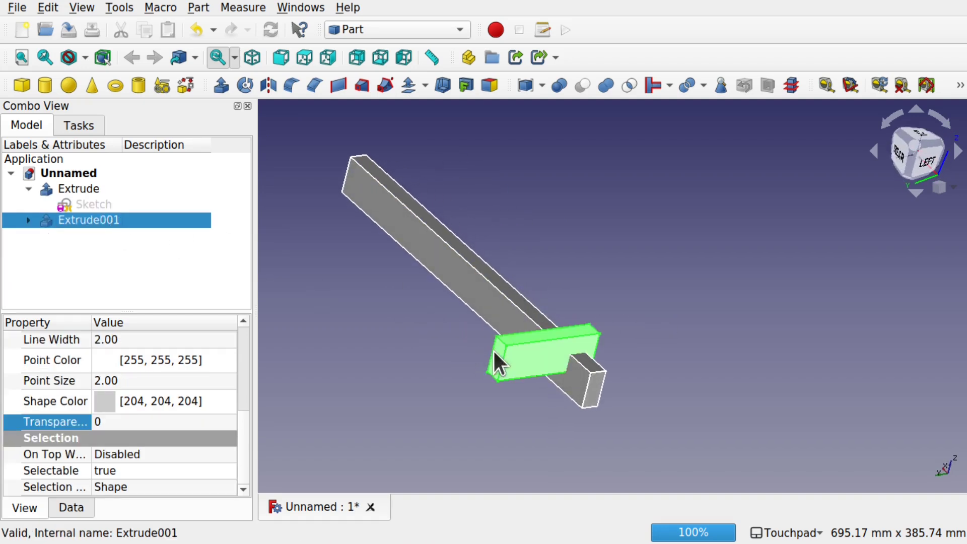
drag(534, 363, 363, 330)
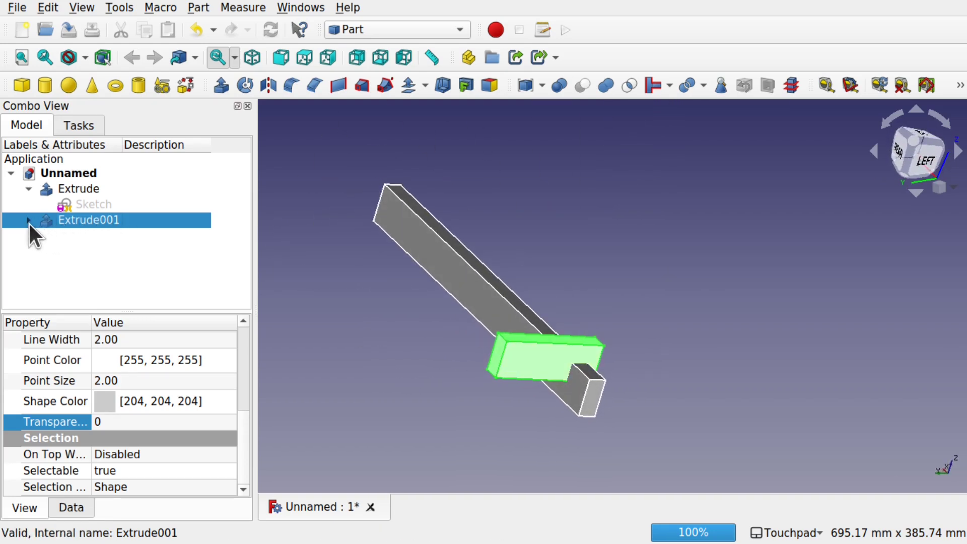
click(29, 221)
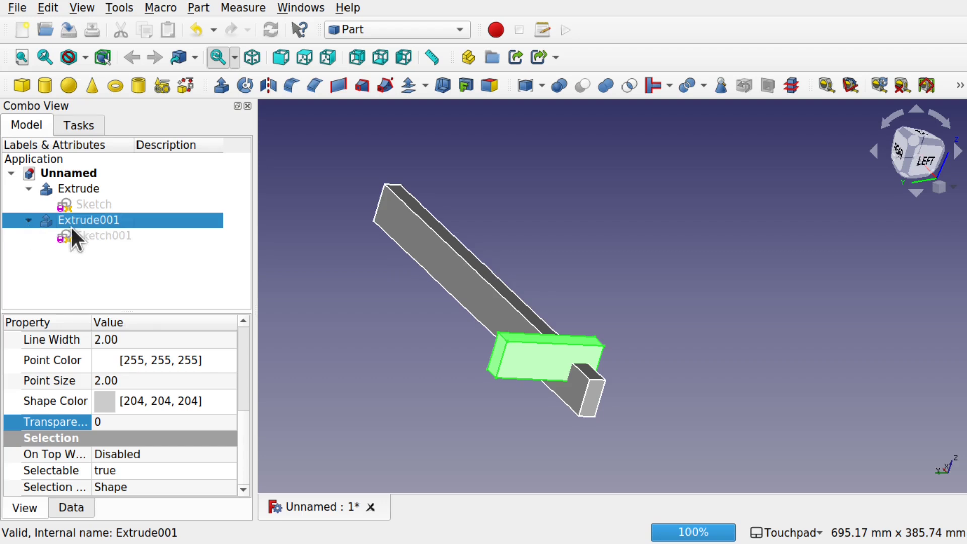
click(27, 221)
click(28, 220)
click(27, 220)
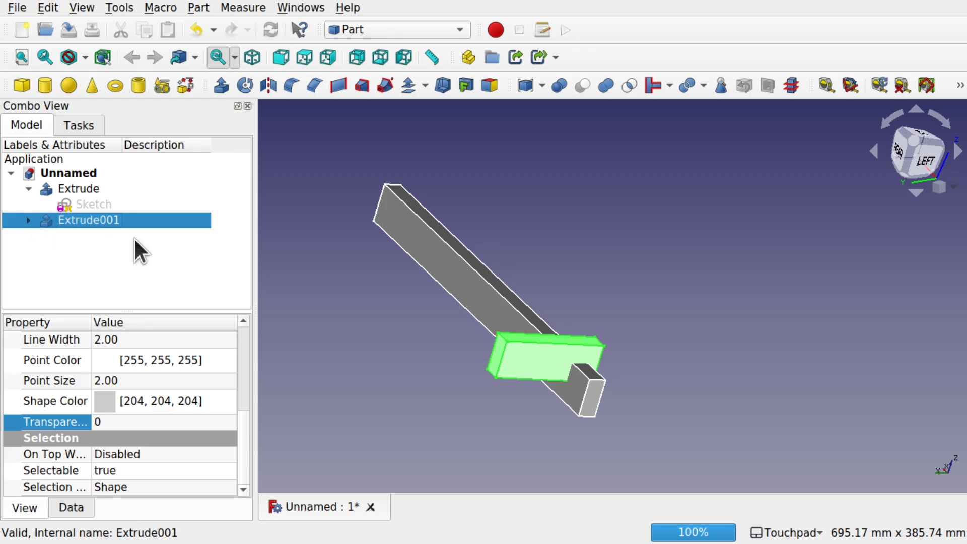
key(ctrl+e)
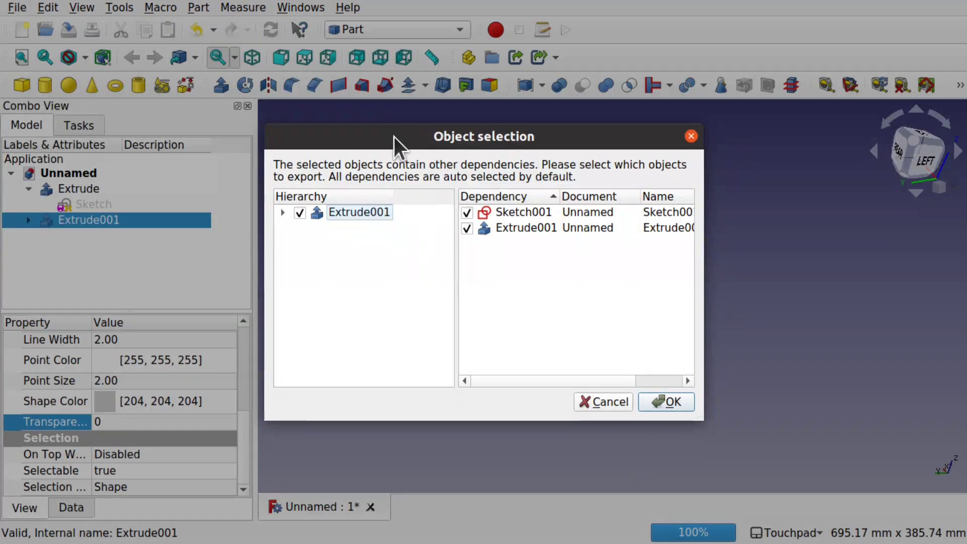
click(466, 212)
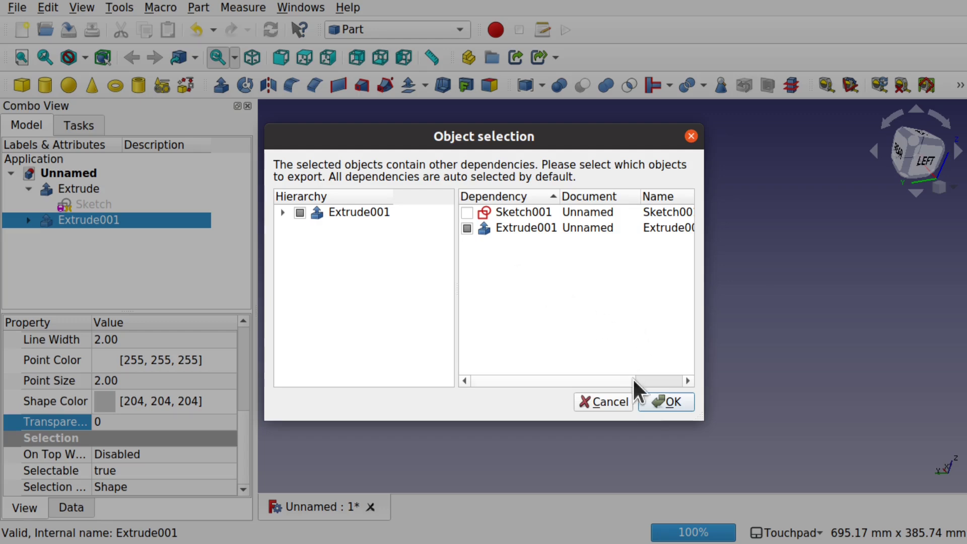
click(661, 406)
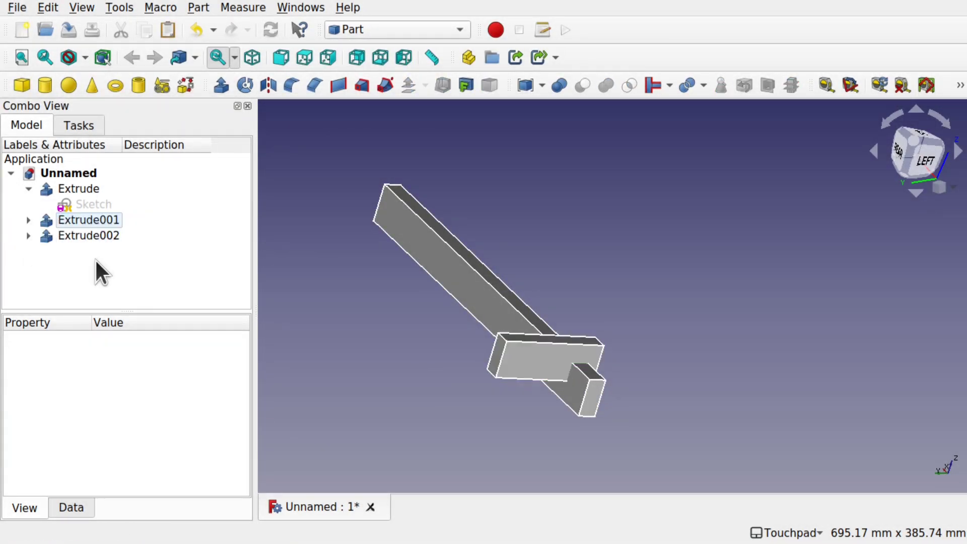
Duplicate Extrude001 once more without its sketch, and expand both copies to check that they use Sketch001
click(28, 235)
click(29, 268)
click(123, 283)
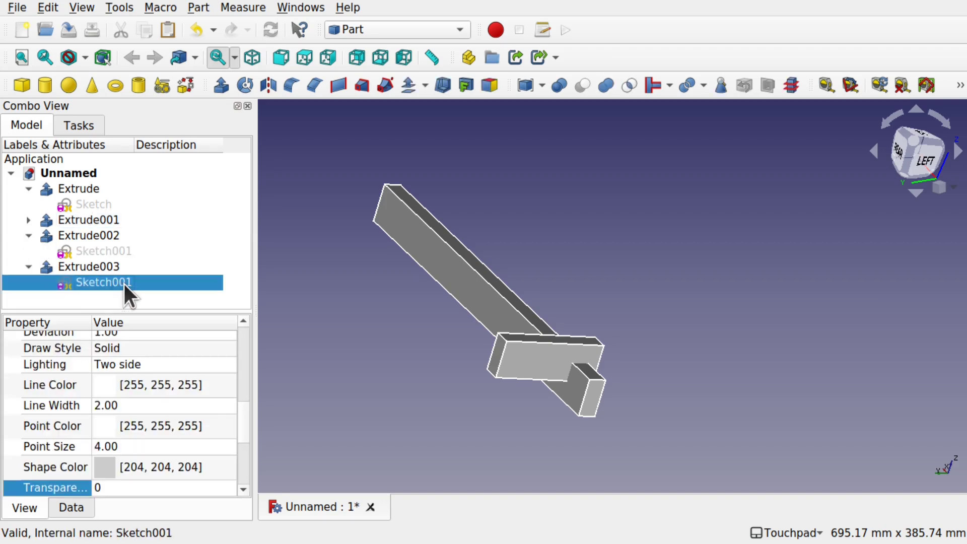
click(109, 251)
Transform Extrude002, moving it 96 mm along the length of the long bar
click(98, 235)
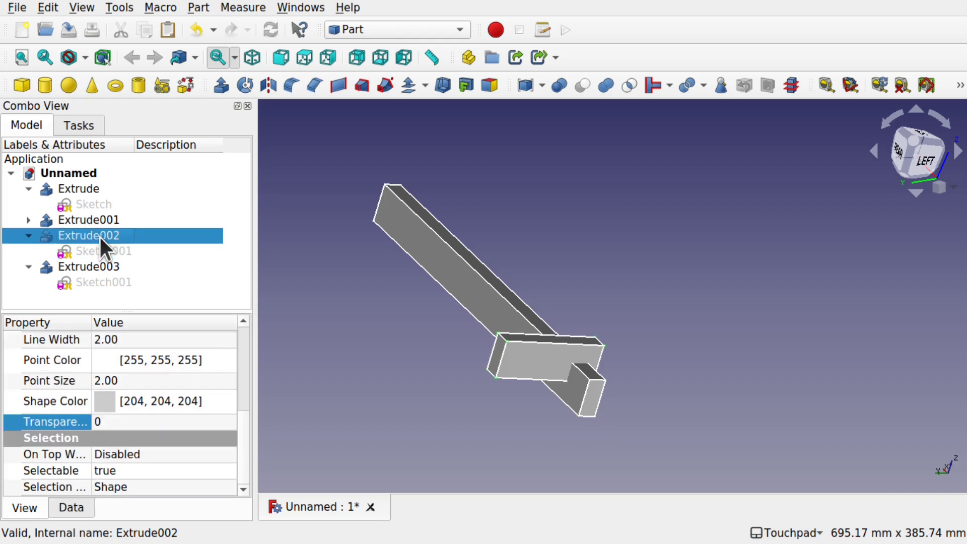
right_click(98, 235)
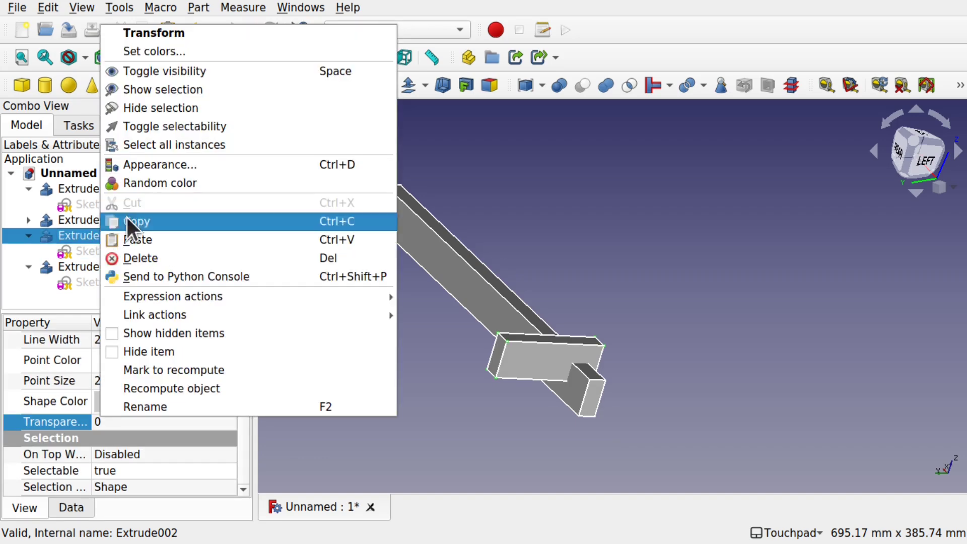
click(198, 34)
drag(529, 304, 489, 257)
click(141, 160)
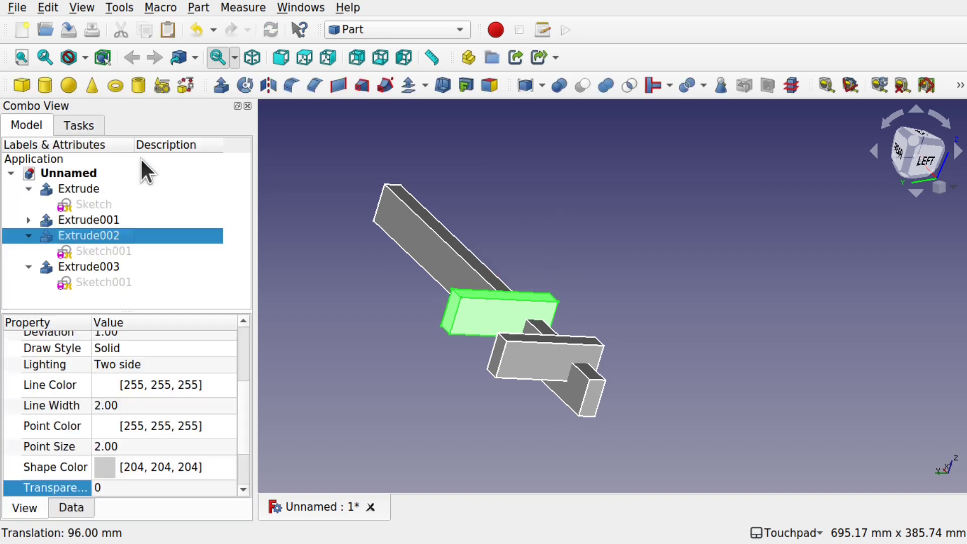
Transform Extrude003, moving it 216 mm along the length of the long bar
click(93, 266)
right_click(92, 267)
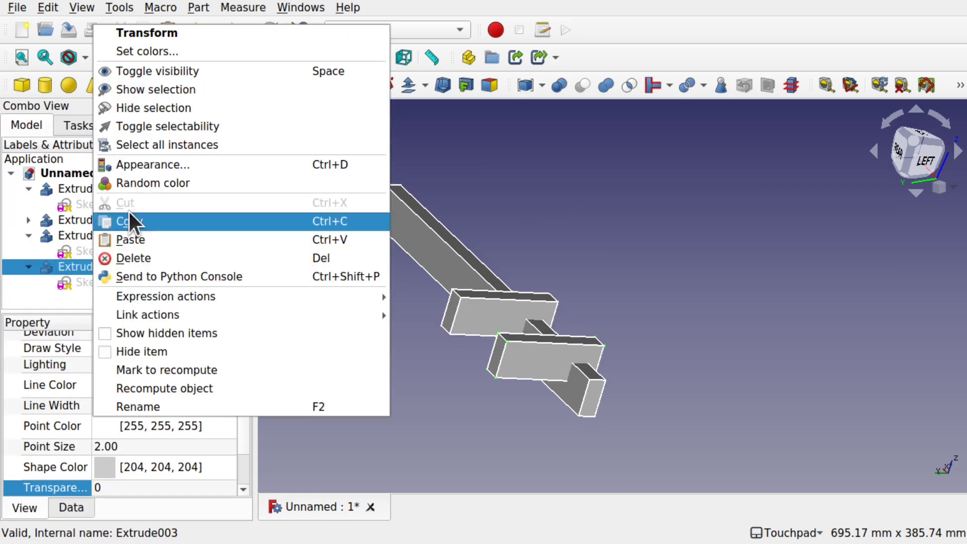
click(190, 36)
drag(540, 303, 450, 186)
click(132, 161)
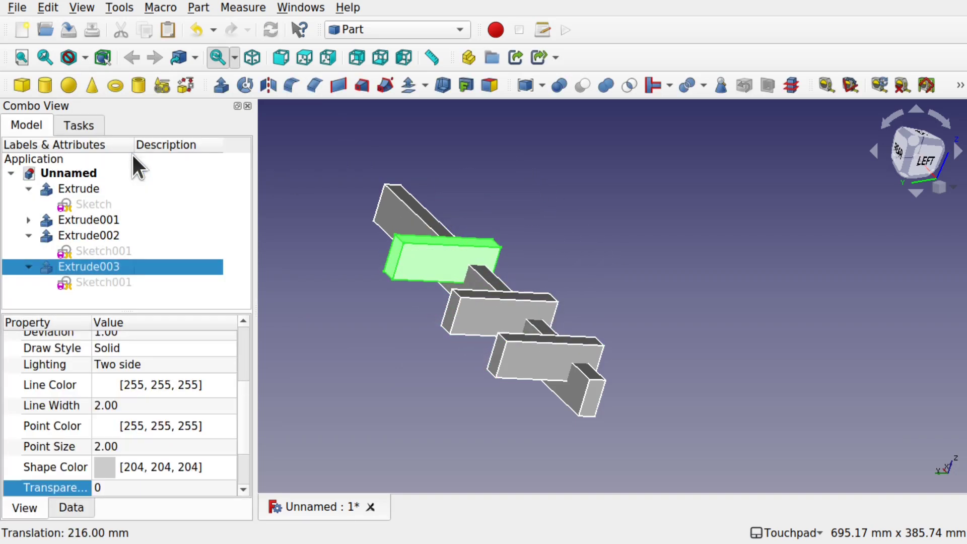
In Sketch001, draw a rectangle overlapping the profile's upper right corner and delete the new rectangle's top and right edges
double_click(105, 251)
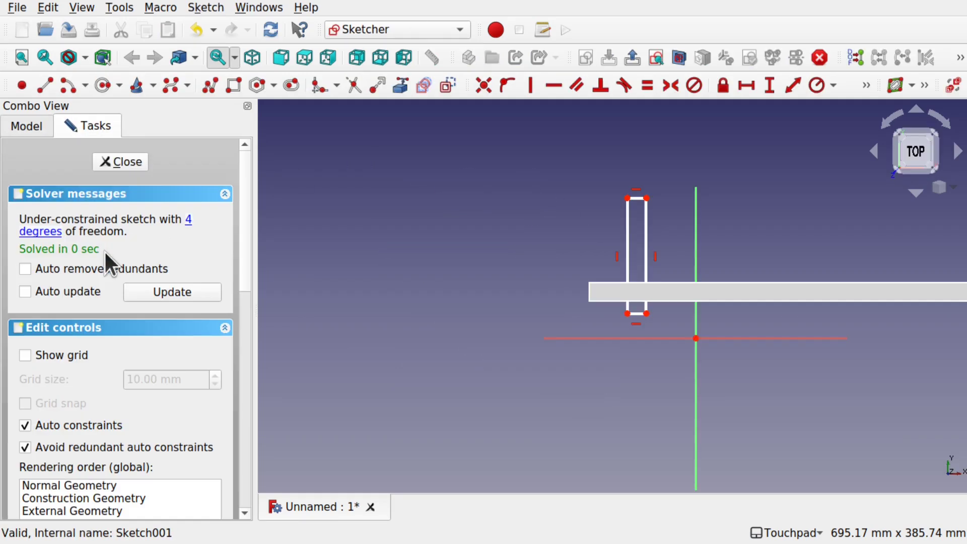
click(234, 86)
click(674, 232)
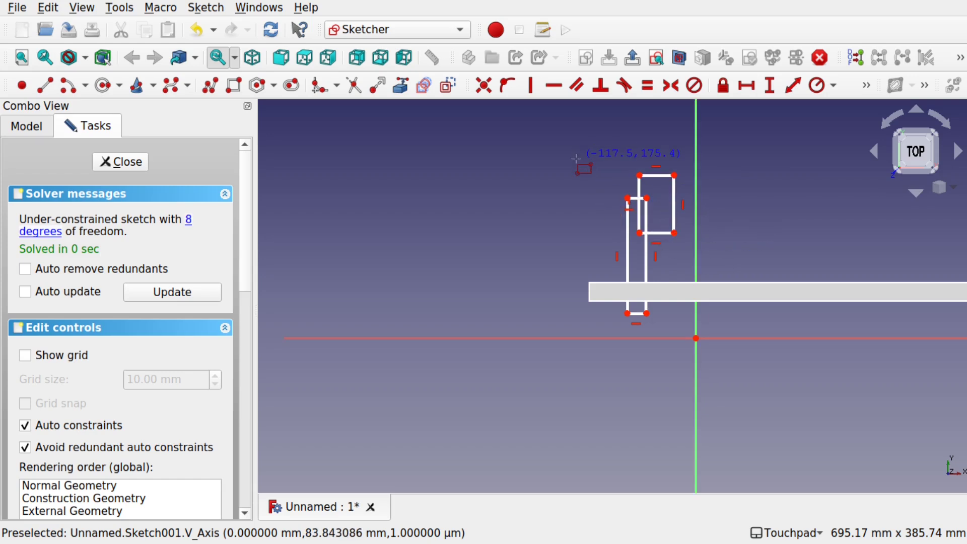
click(657, 176)
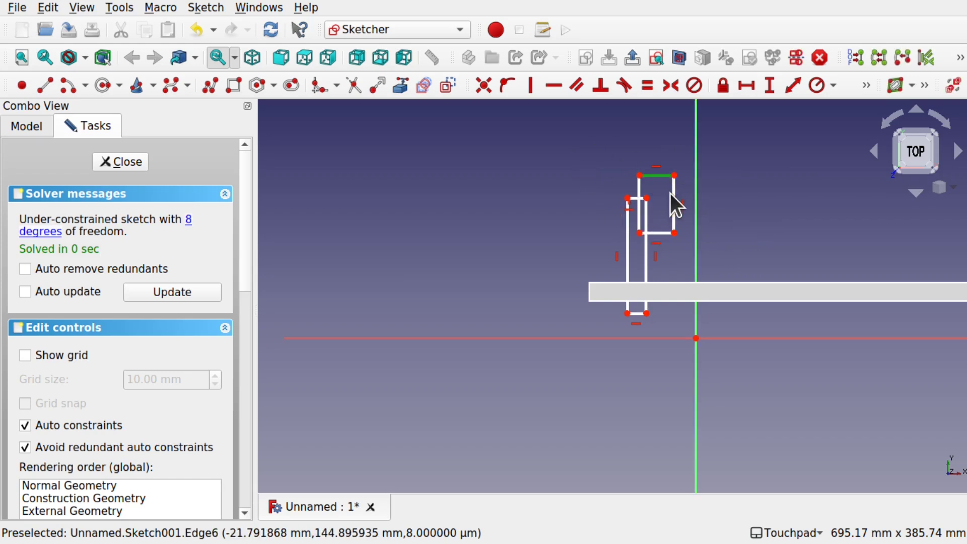
click(673, 202)
key(Delete)
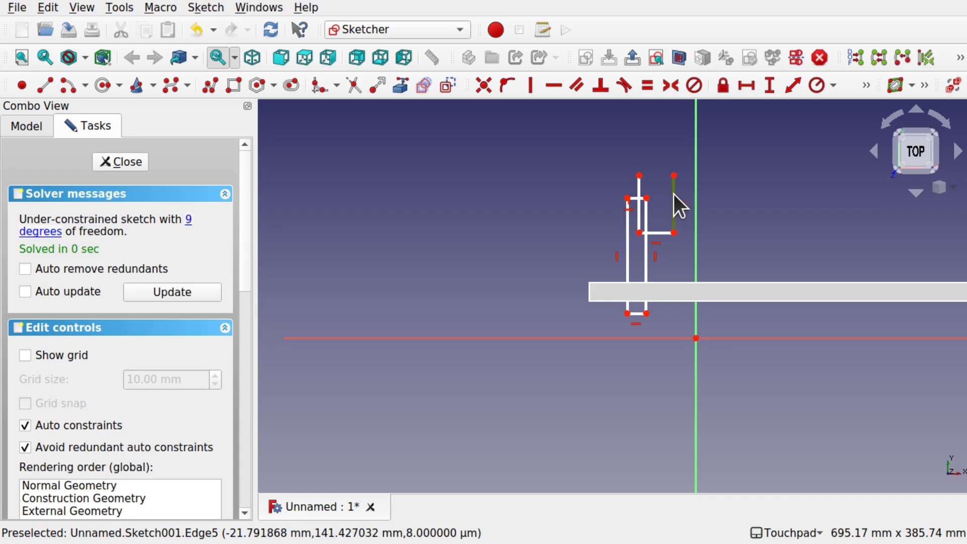
Trim the overlapping edges of Sketch001 to leave a stepped notch at the upper right corner, then close the sketch and inspect all three crossing blocks
click(355, 86)
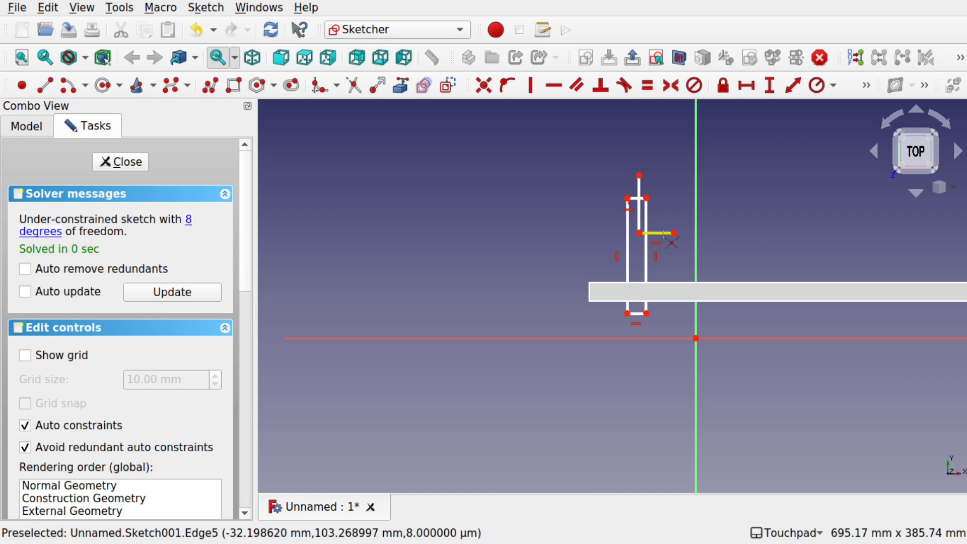
click(646, 218)
scroll(646, 202, up, 5)
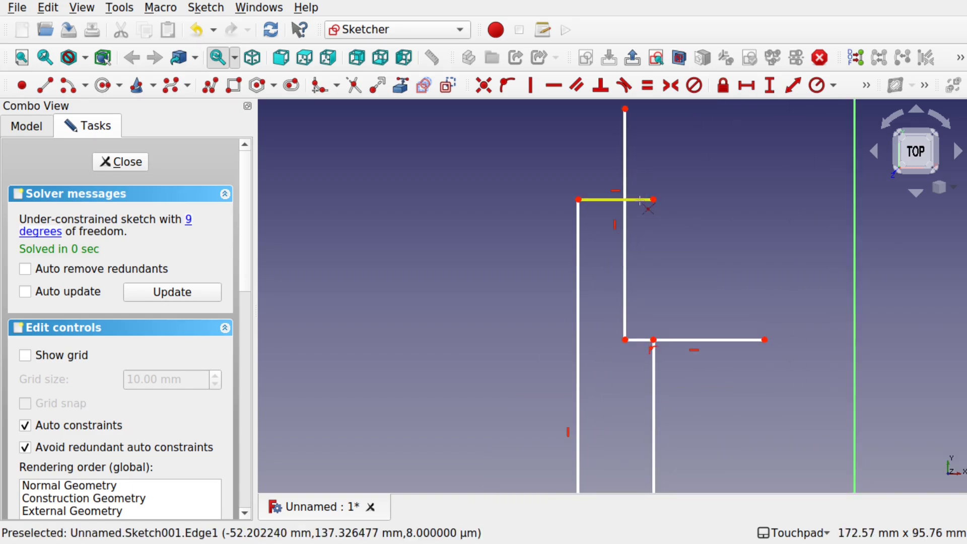
click(640, 200)
click(627, 163)
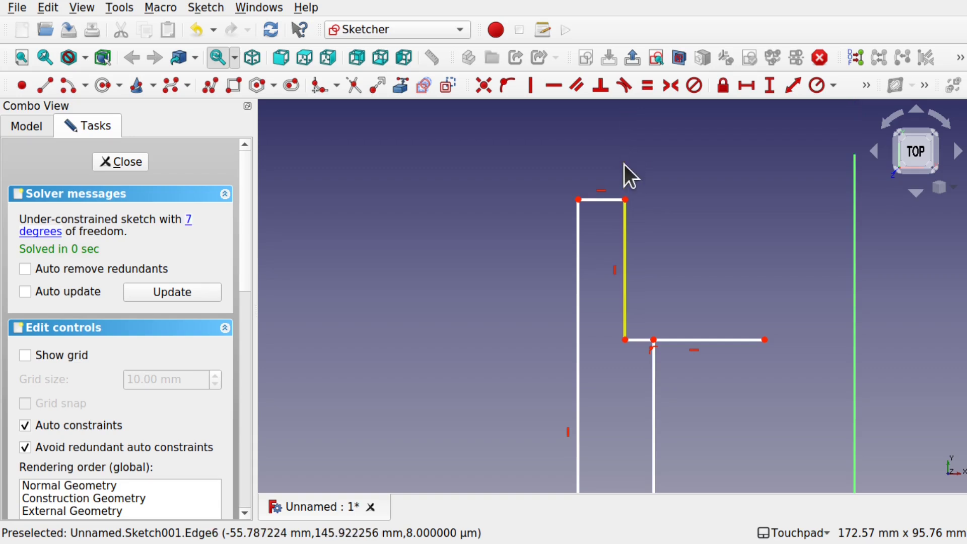
click(723, 340)
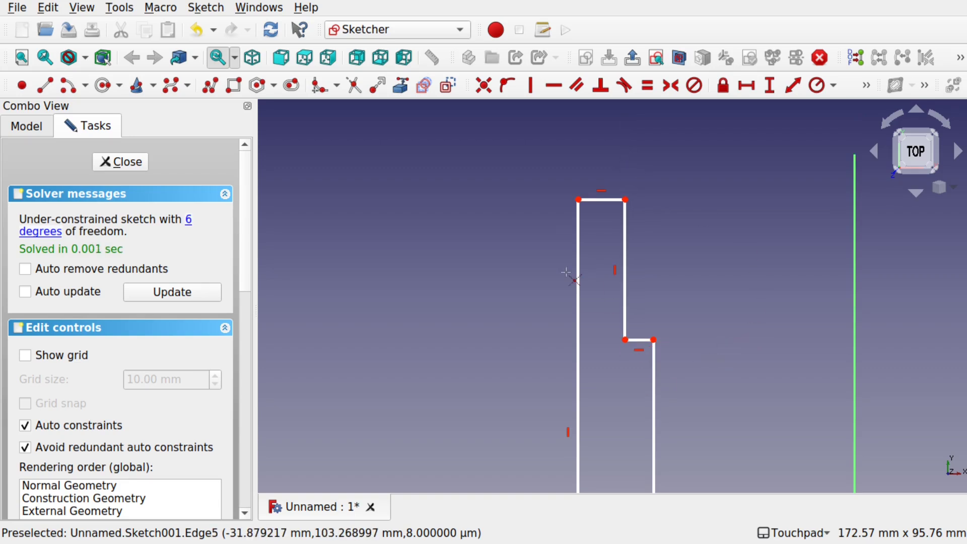
click(121, 162)
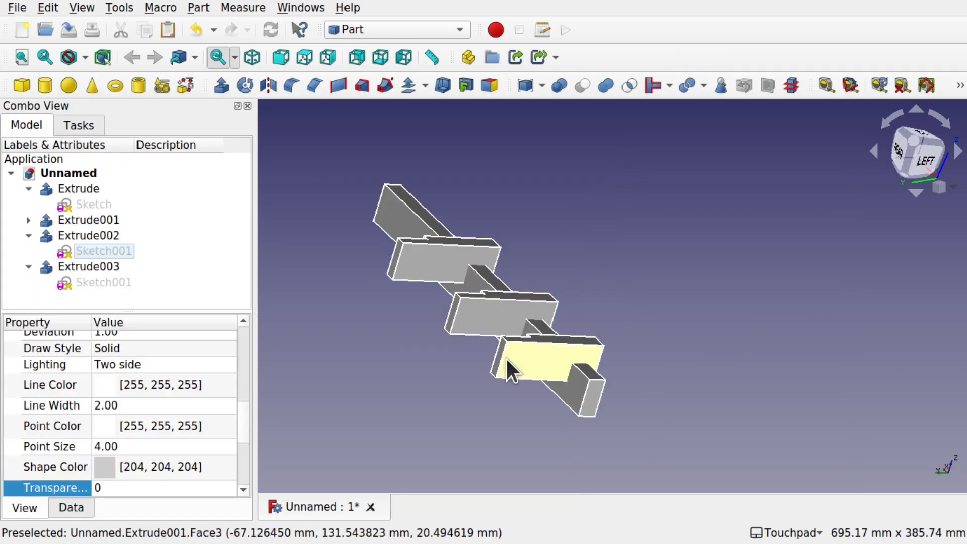
middle_drag(490, 331, 678, 371)
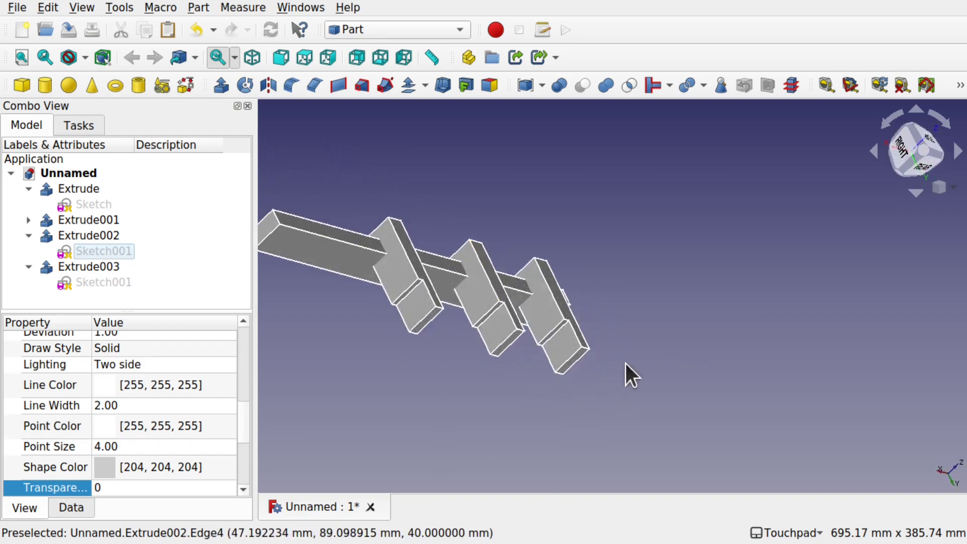
Inspect the notched blocks from another angle and check which sketch each extrusion depends on, including the one under Extrude001
middle_drag(579, 330, 428, 292)
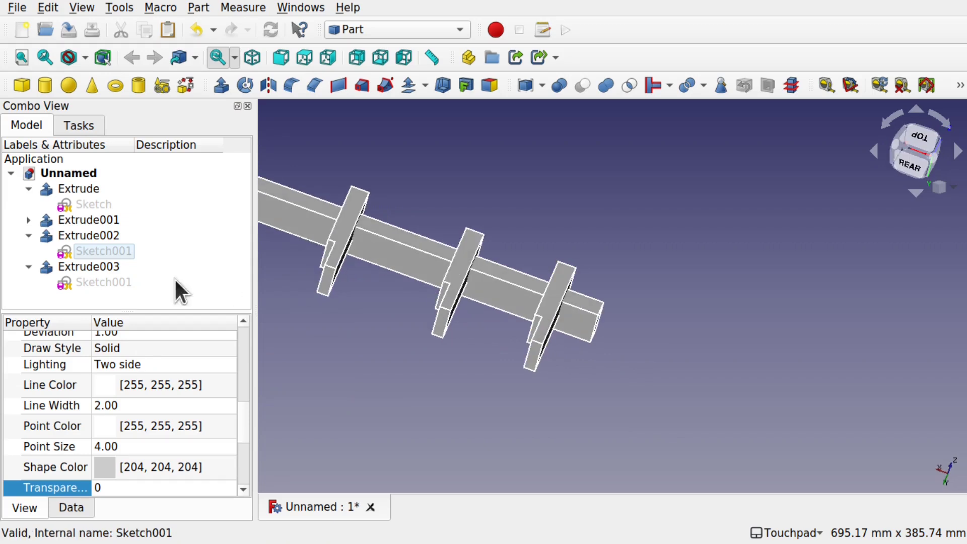
click(90, 203)
click(103, 250)
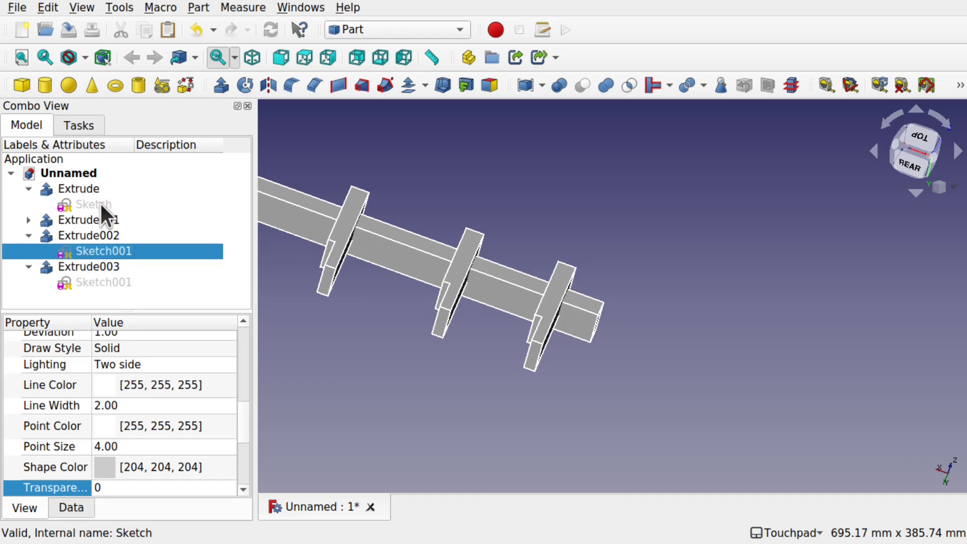
click(29, 220)
click(79, 189)
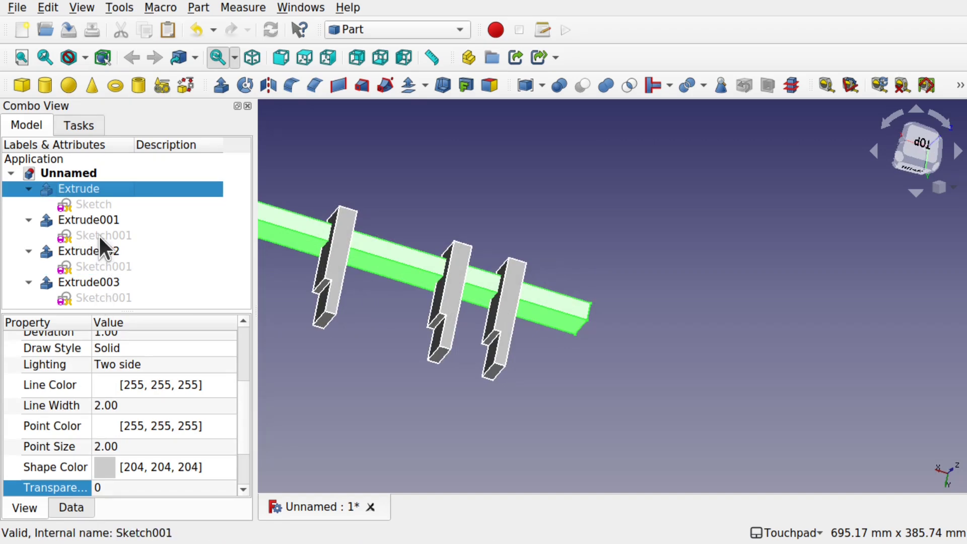
Try deleting Extrude002 together with its linked Sketch001 and Extrude003, and undo the deletion
click(101, 249)
shift+click(107, 283)
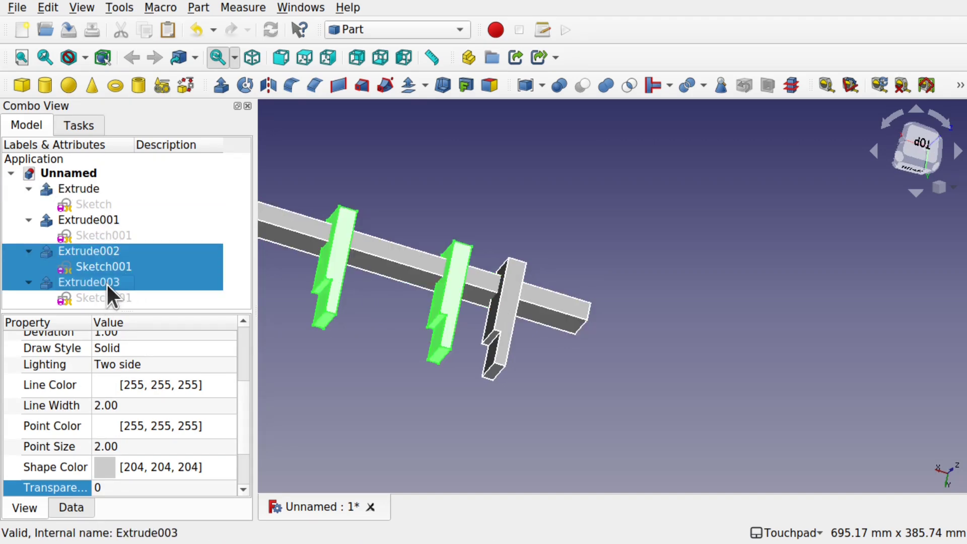
key(Delete)
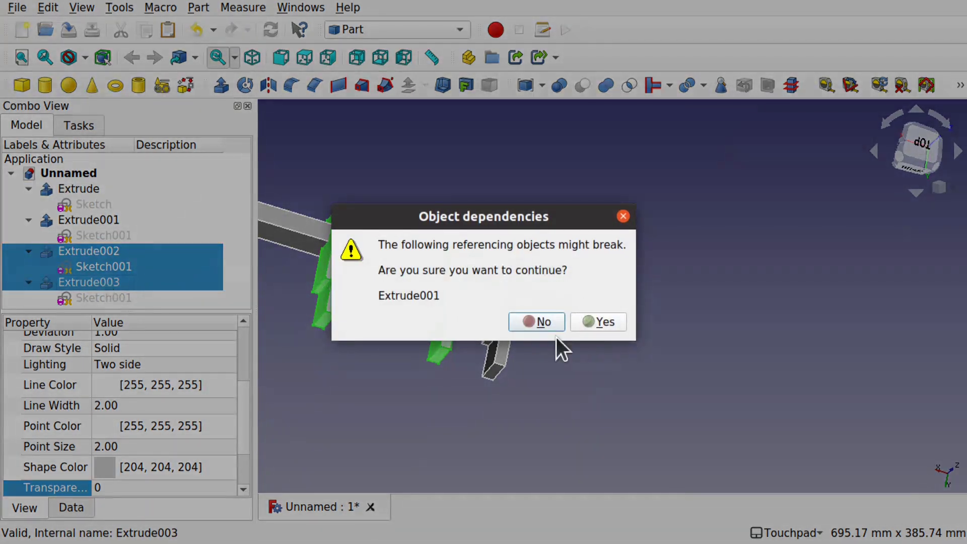
click(592, 323)
click(94, 220)
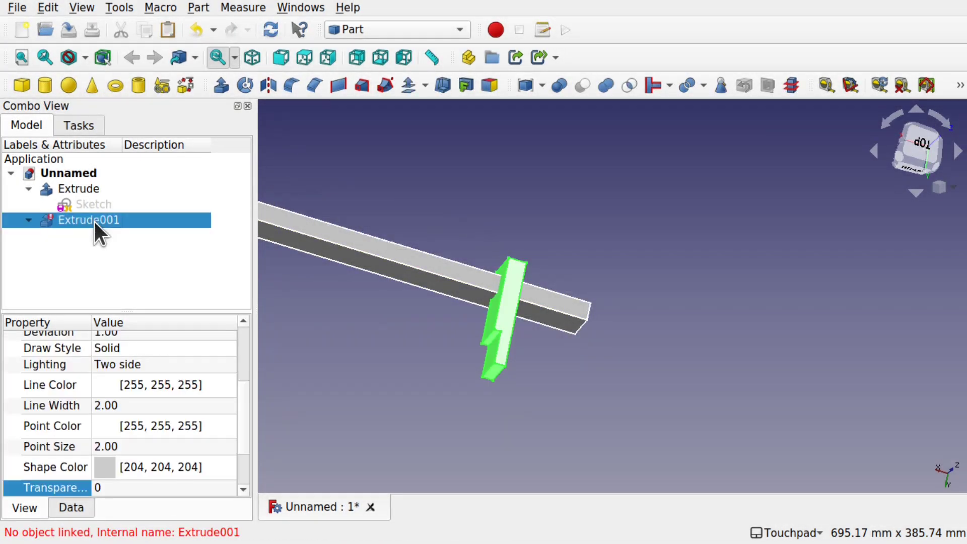
key(ctrl+z)
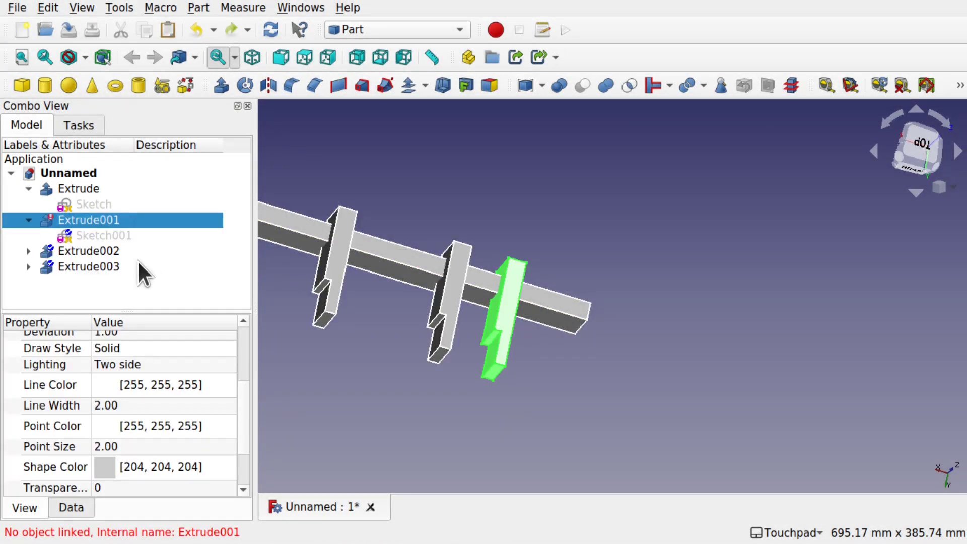
Delete only Extrude002 and Extrude003, keeping Extrude001 and its Sketch001
click(112, 250)
ctrl+click(101, 263)
key(Delete)
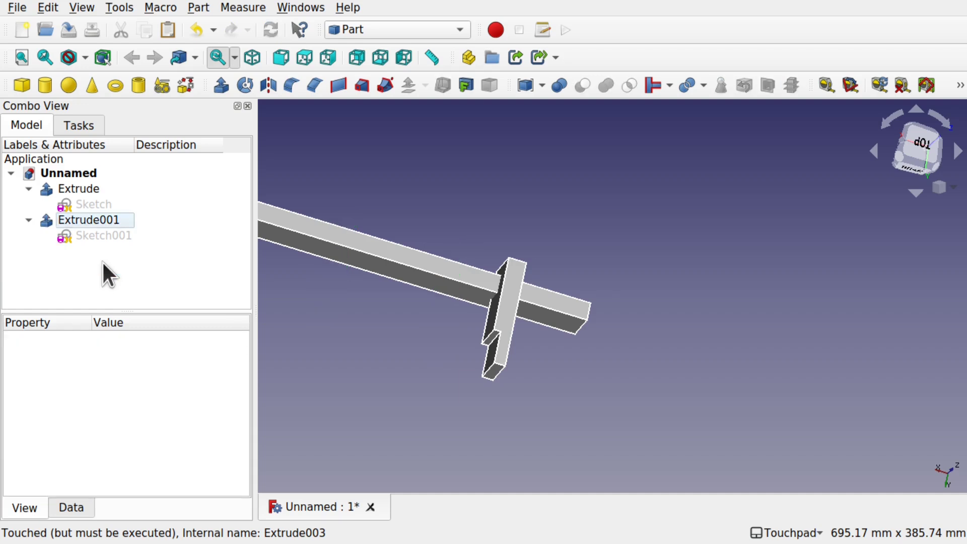
Duplicate Extrude001 twice with its Sketch001 dependency included, so each copy has its own sketch
click(101, 232)
click(92, 220)
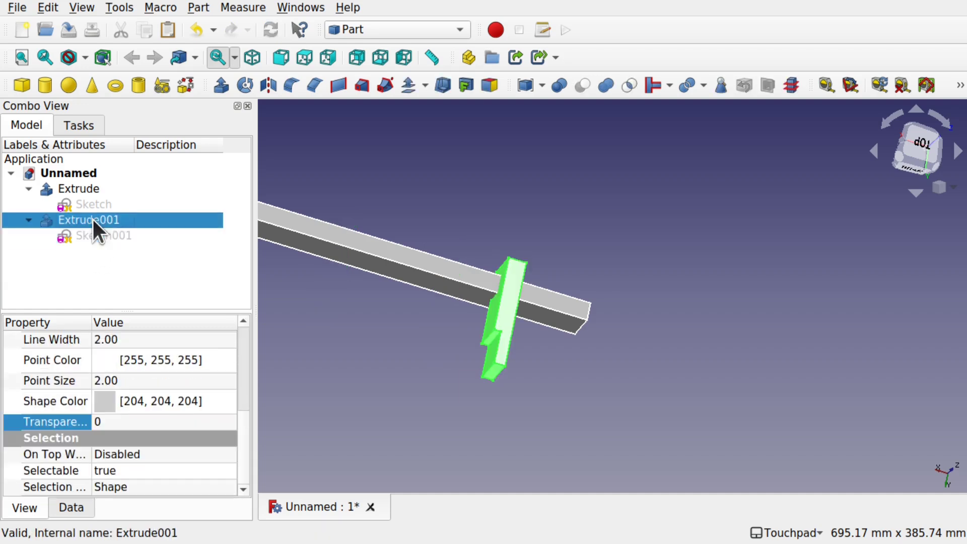
click(27, 220)
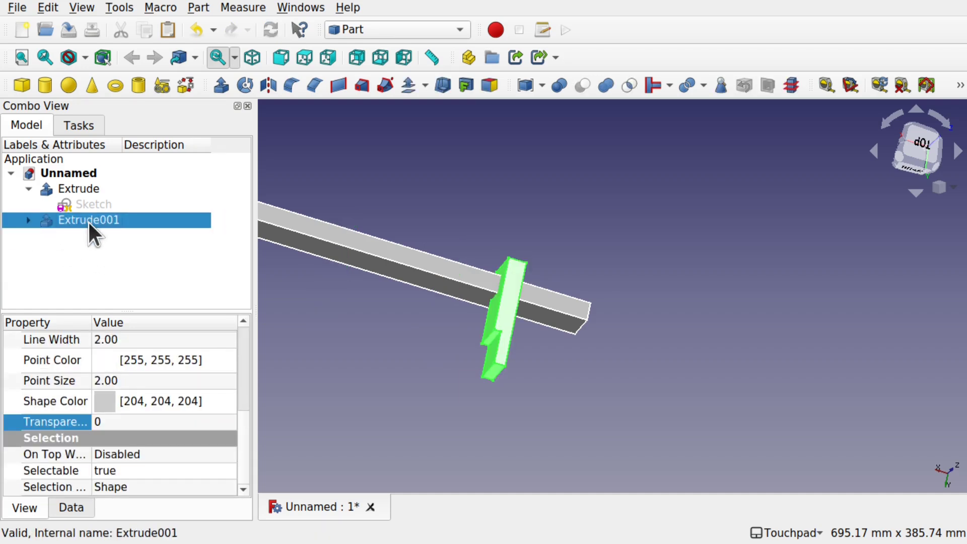
key(ctrl+e)
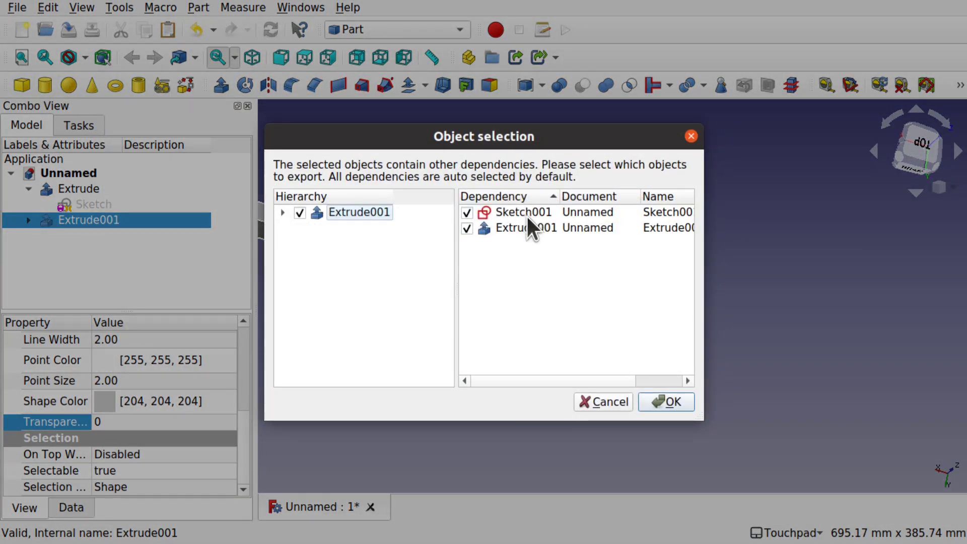
click(672, 402)
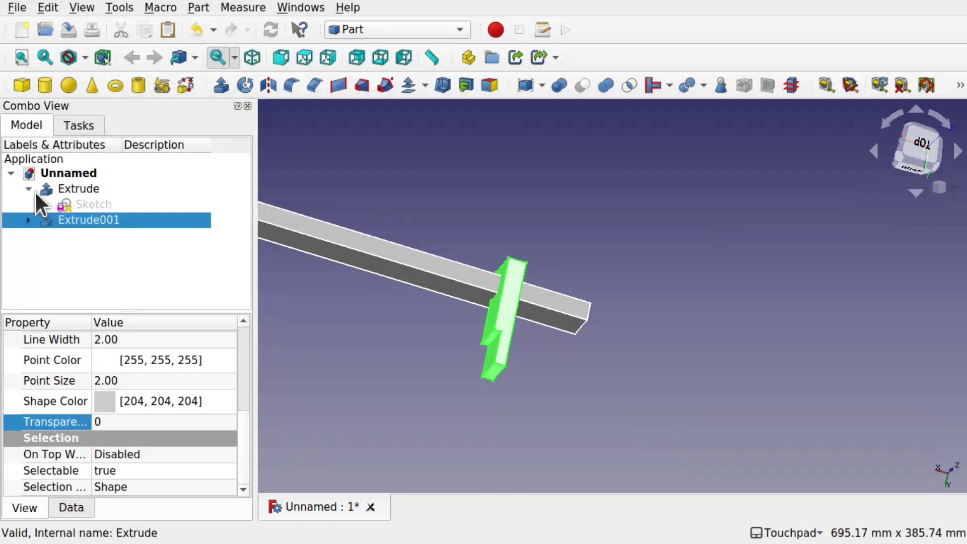
click(105, 250)
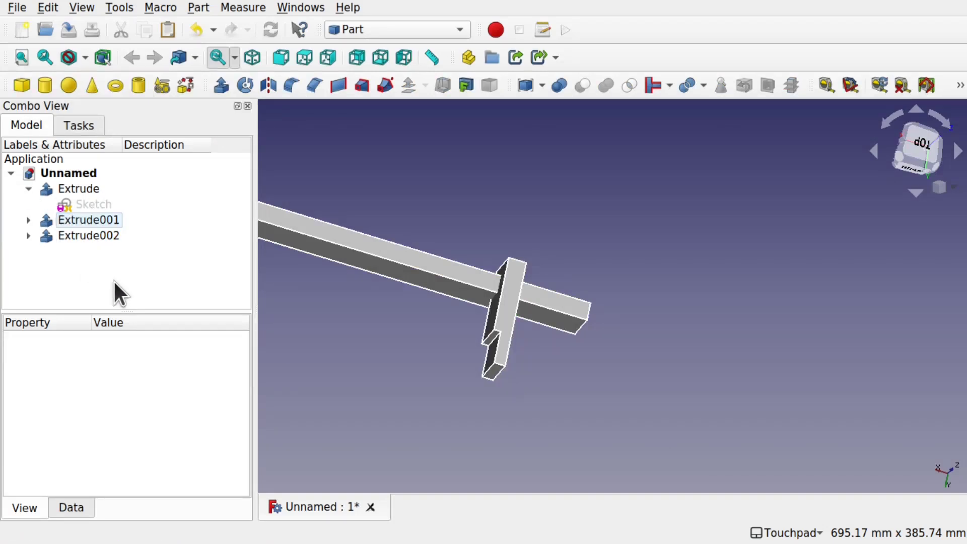
Transform Extrude002, moving it 66 mm along the length of the long bar
click(100, 236)
right_click(100, 235)
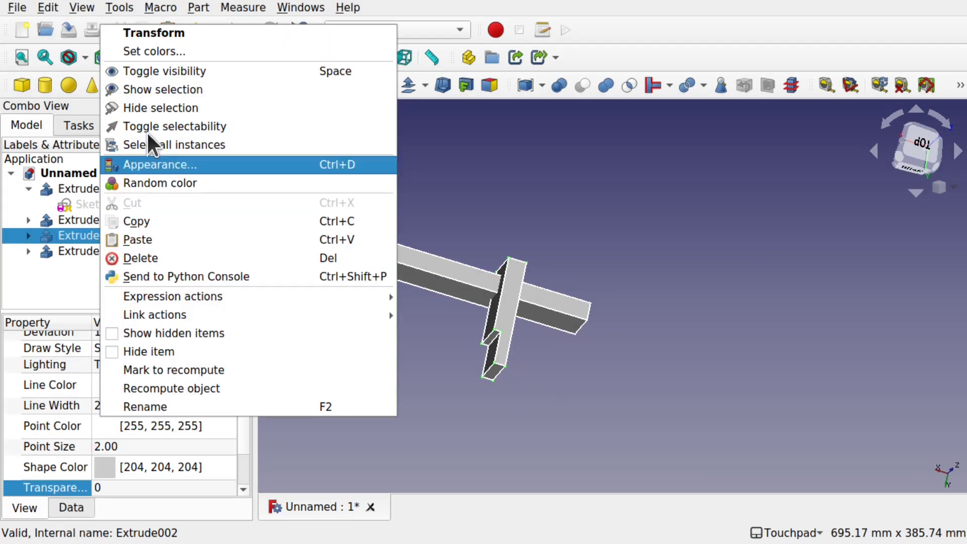
click(198, 33)
drag(362, 209, 309, 193)
click(129, 163)
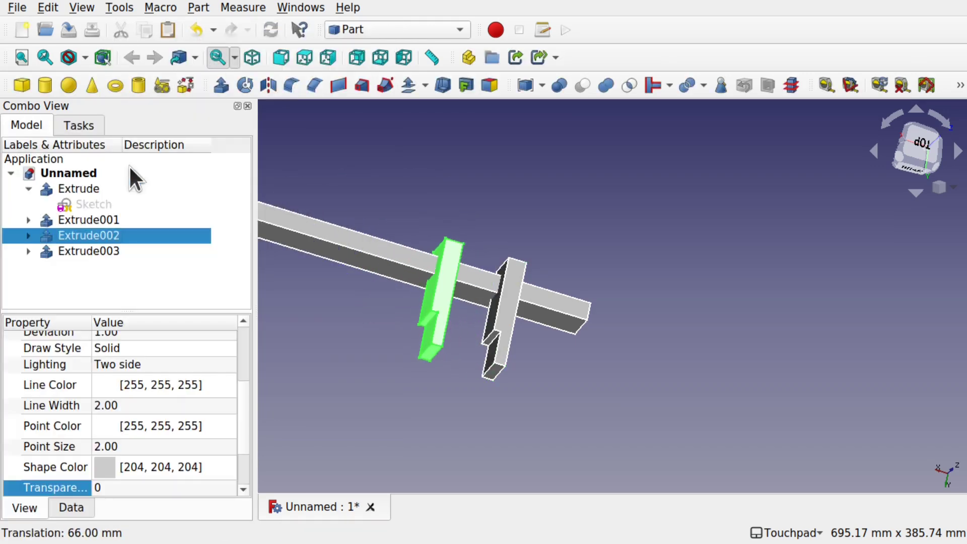
Transform Extrude003, moving it 145 mm along the length of the long bar
click(101, 245)
right_click(101, 247)
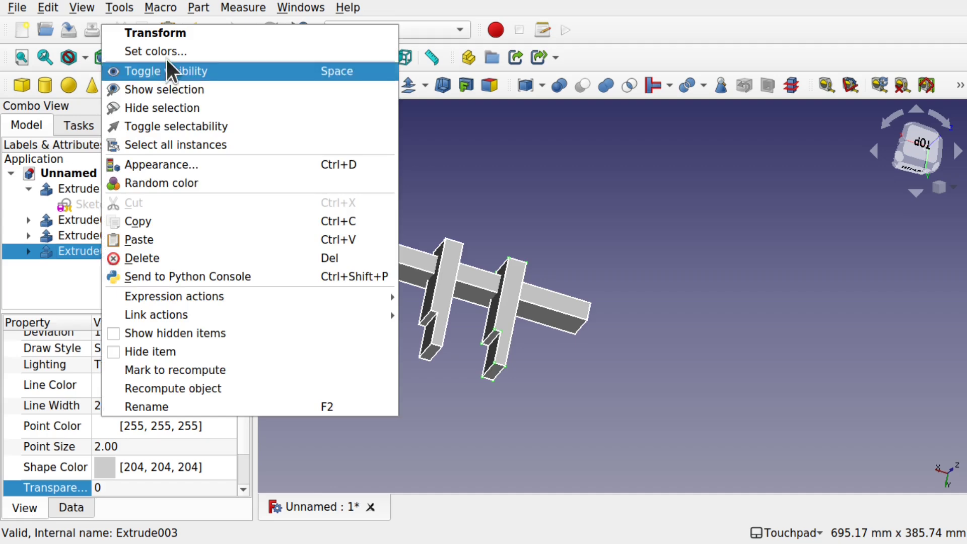
click(188, 31)
drag(358, 207, 219, 167)
click(132, 153)
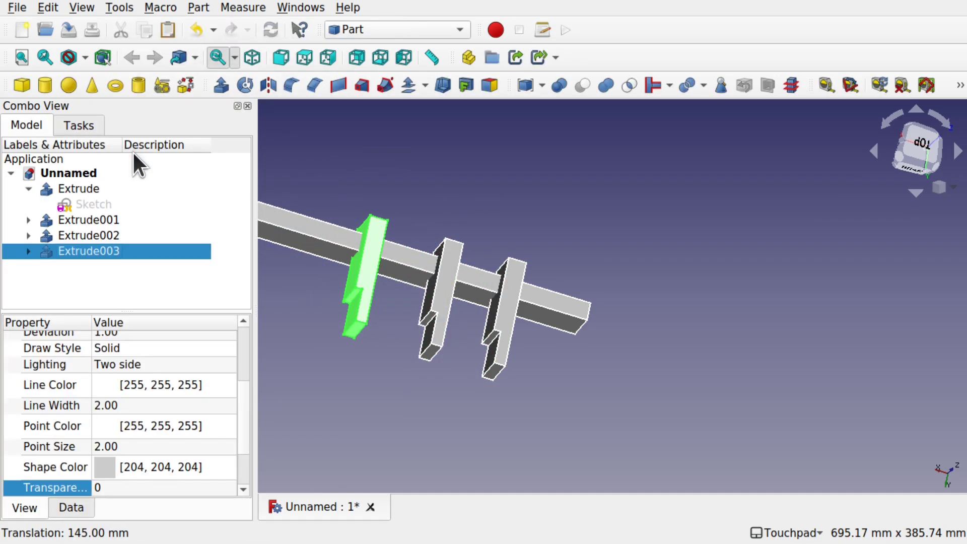
In Sketch003 under Extrude003, delete the notch's short horizontal edge, make its two open endpoints coincident, and close the sketch
click(27, 251)
double_click(86, 256)
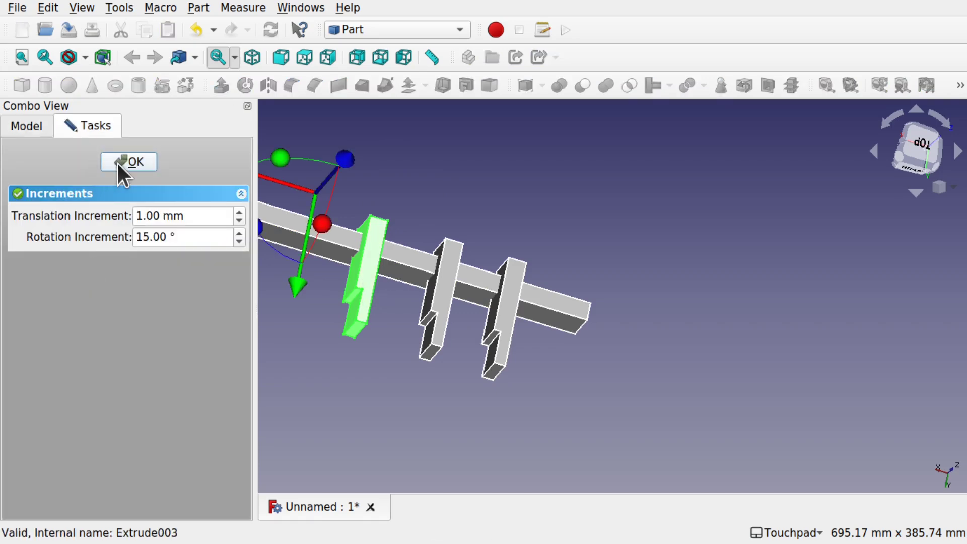
click(116, 162)
click(82, 268)
double_click(82, 269)
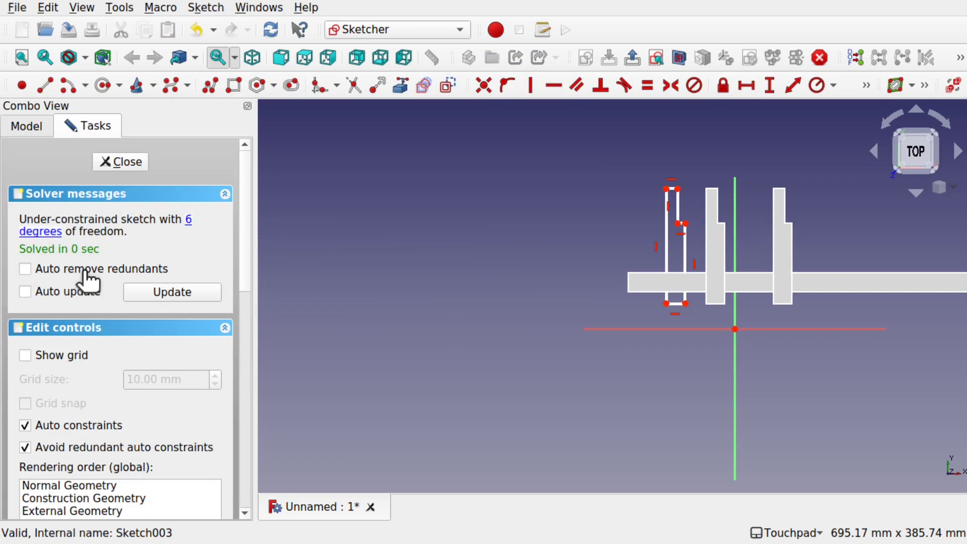
scroll(675, 229, up, 5)
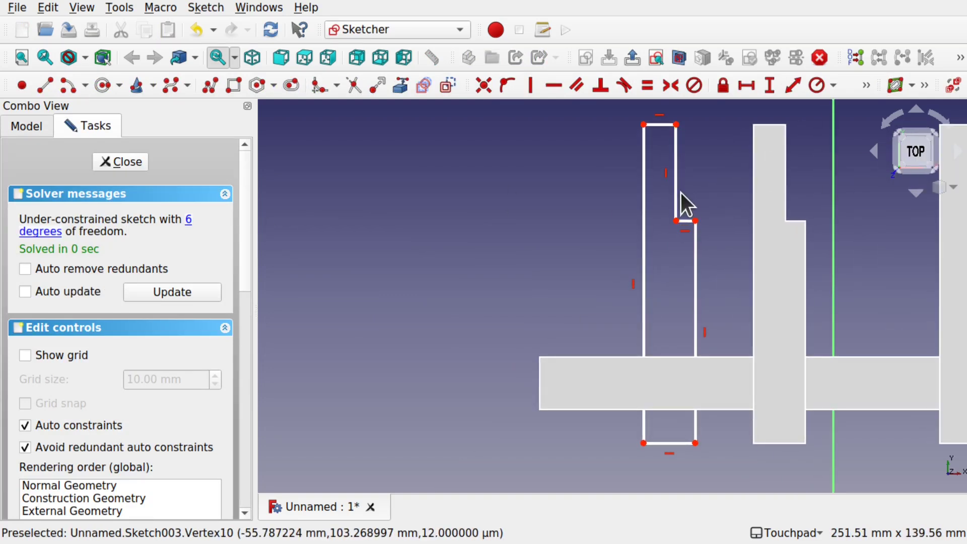
click(688, 222)
key(Delete)
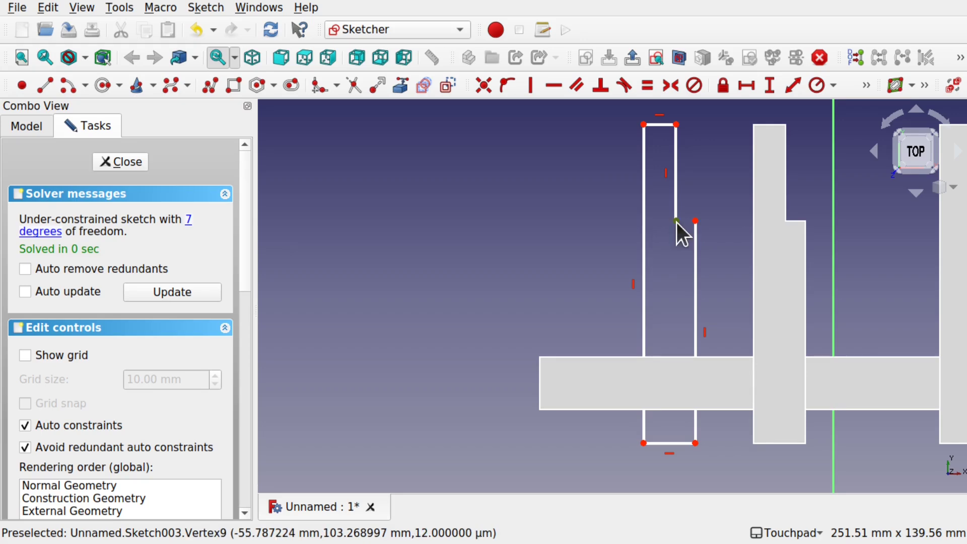
click(677, 221)
click(696, 221)
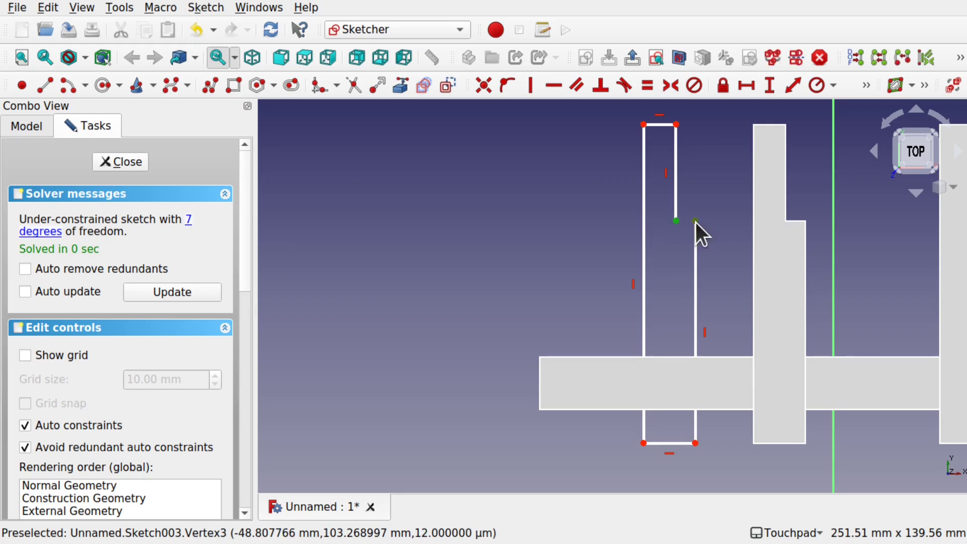
click(484, 81)
click(122, 161)
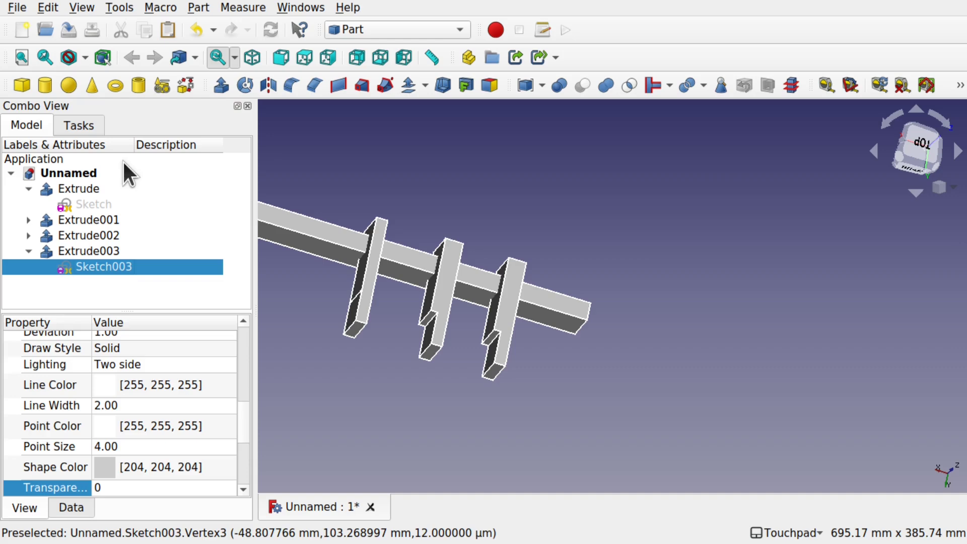
Inspect the three crossing blocks from several angles and check the separate sketches under Extrude002 and Extrude003
middle_drag(524, 259, 406, 314)
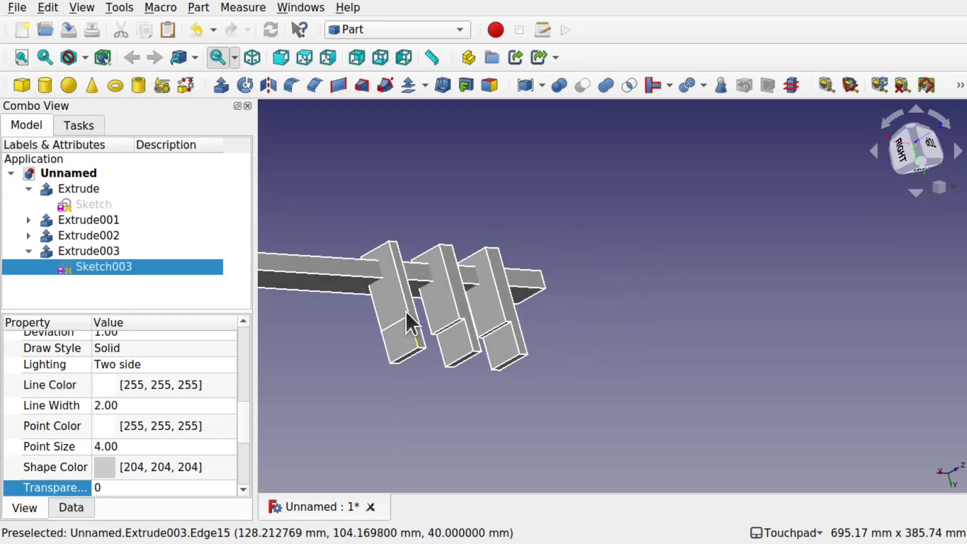
middle_drag(511, 344, 381, 307)
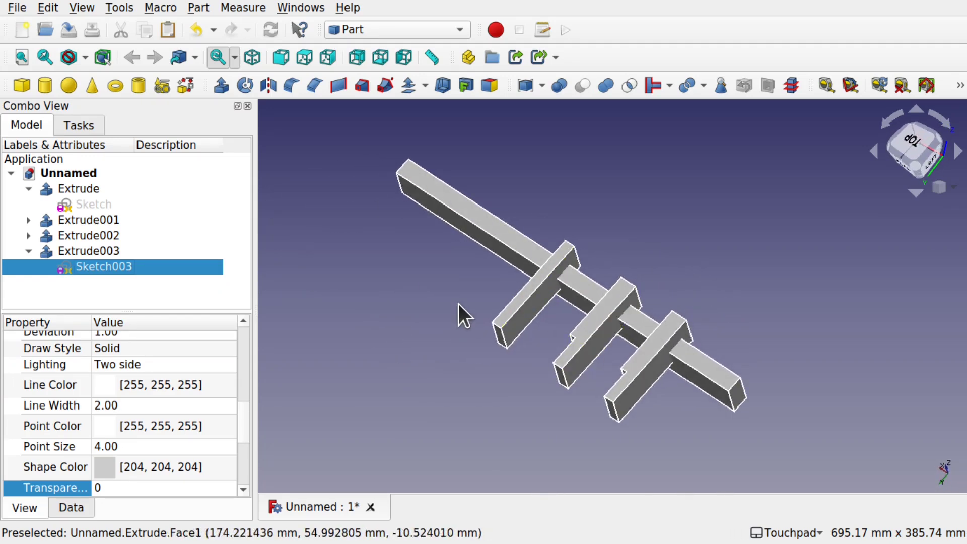
middle_drag(458, 304, 461, 295)
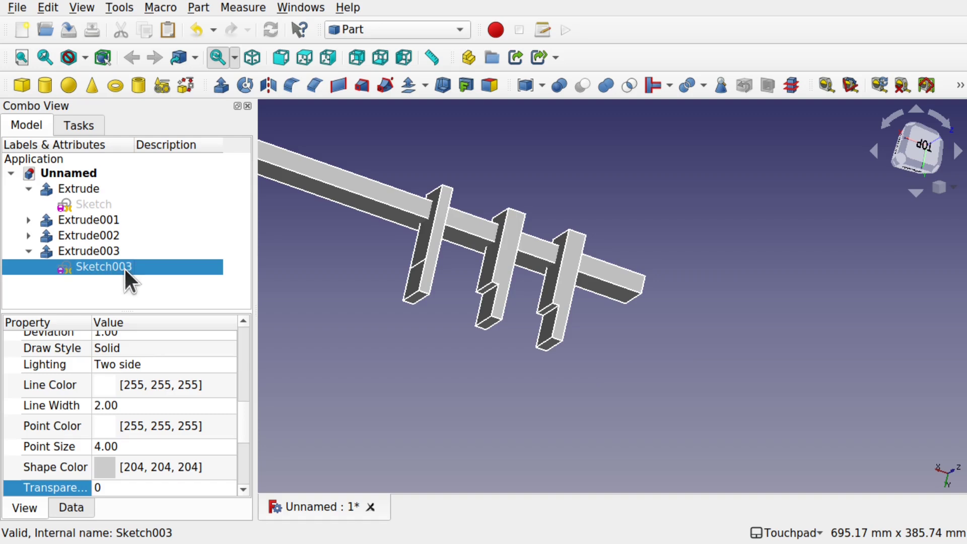
click(29, 236)
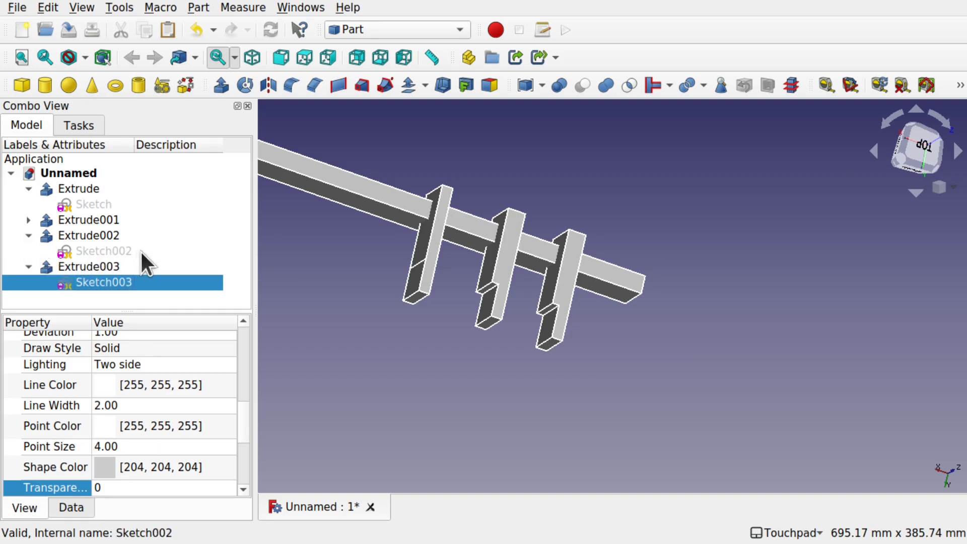
click(28, 265)
click(29, 235)
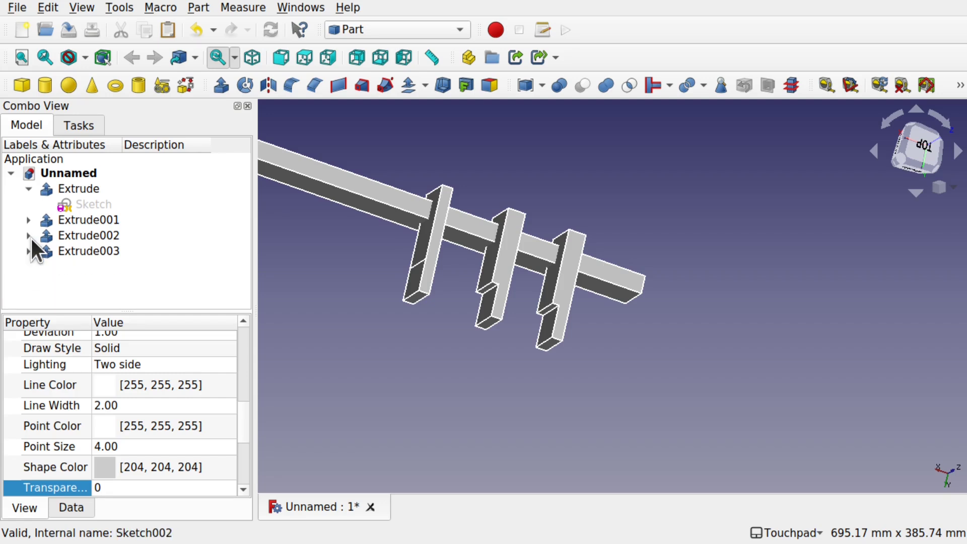
Duplicate Extrude001 with its sketch twice more and transform Extrude004, moving it 219 mm along the long bar
click(93, 272)
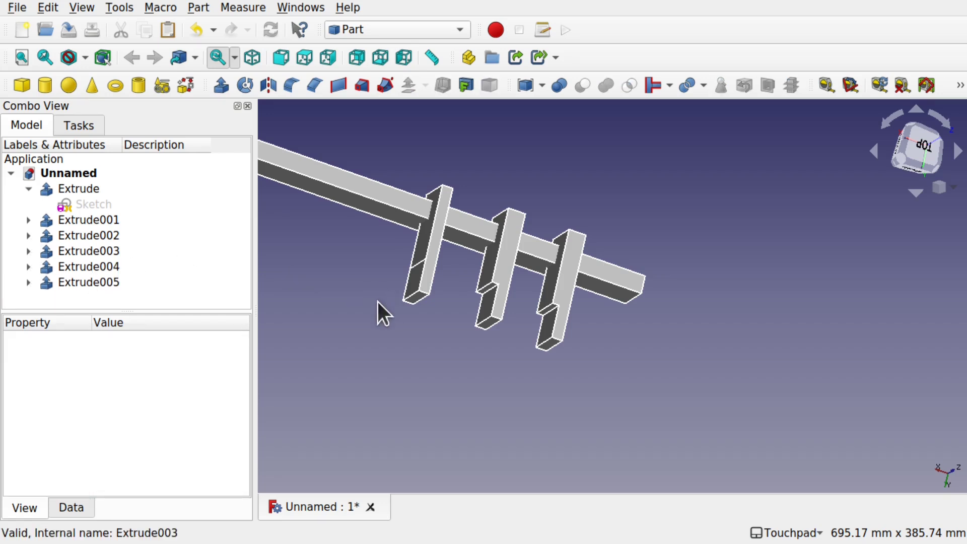
click(115, 268)
right_click(113, 262)
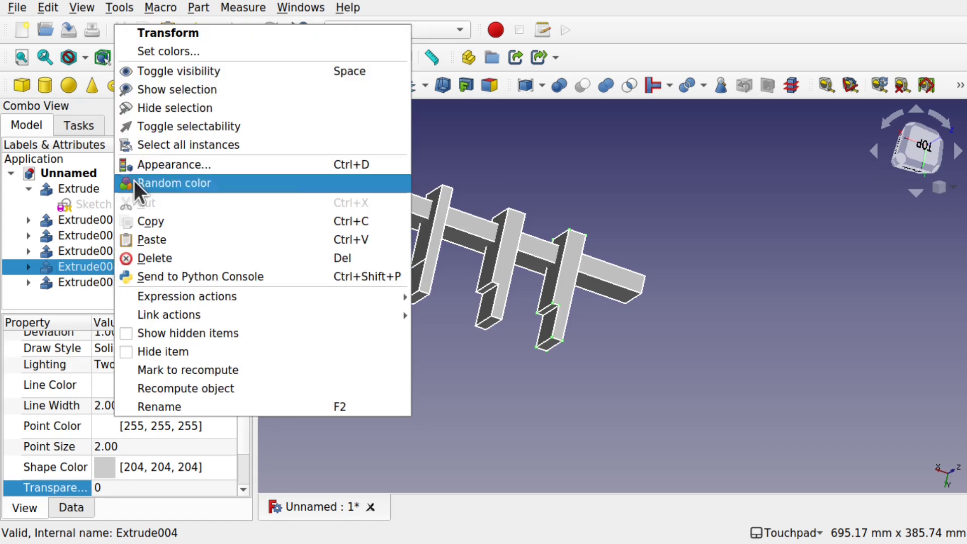
click(221, 31)
drag(428, 170, 222, 120)
click(129, 162)
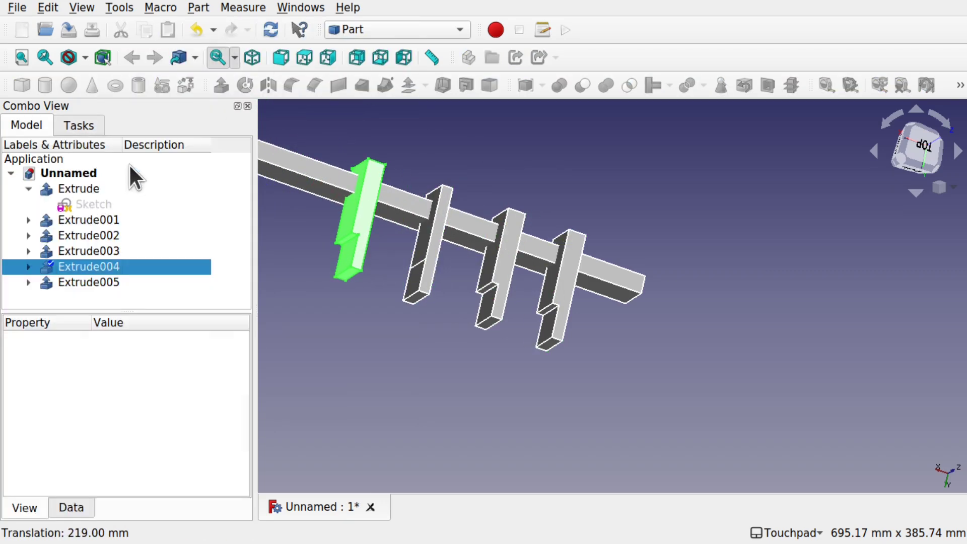
Transform Extrude005, moving it along the long bar past Extrude004 to form the fifth crossing block
click(108, 279)
right_click(108, 279)
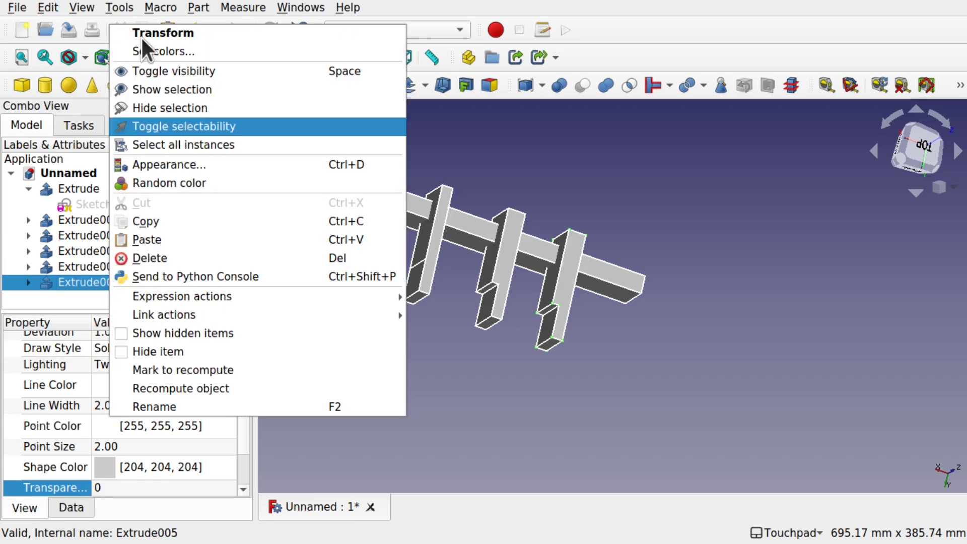
click(179, 30)
drag(418, 163, 170, 77)
click(129, 162)
Inspect the long bar and its five crossing blocks from several angles, ending on Extrude001's broad face
middle_drag(463, 244, 502, 330)
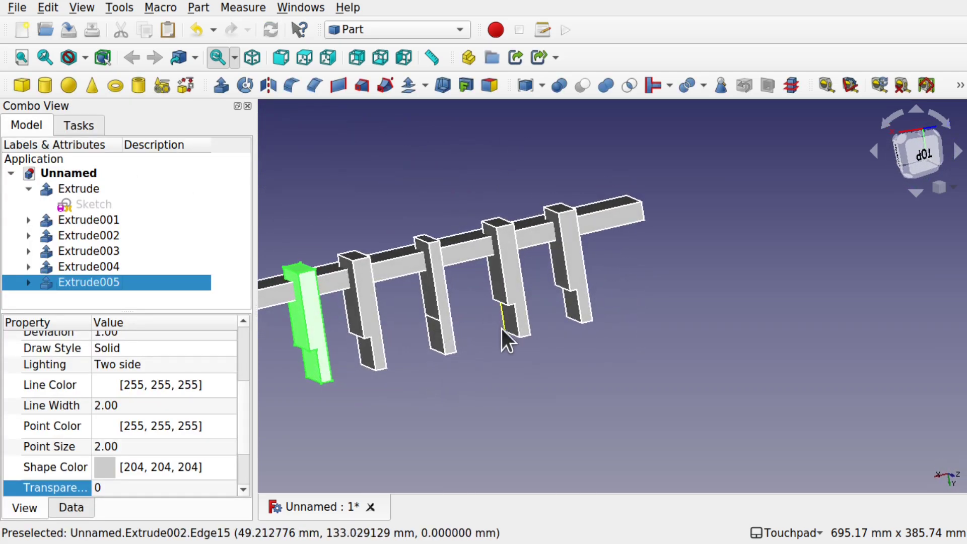
click(544, 360)
middle_drag(544, 360, 472, 320)
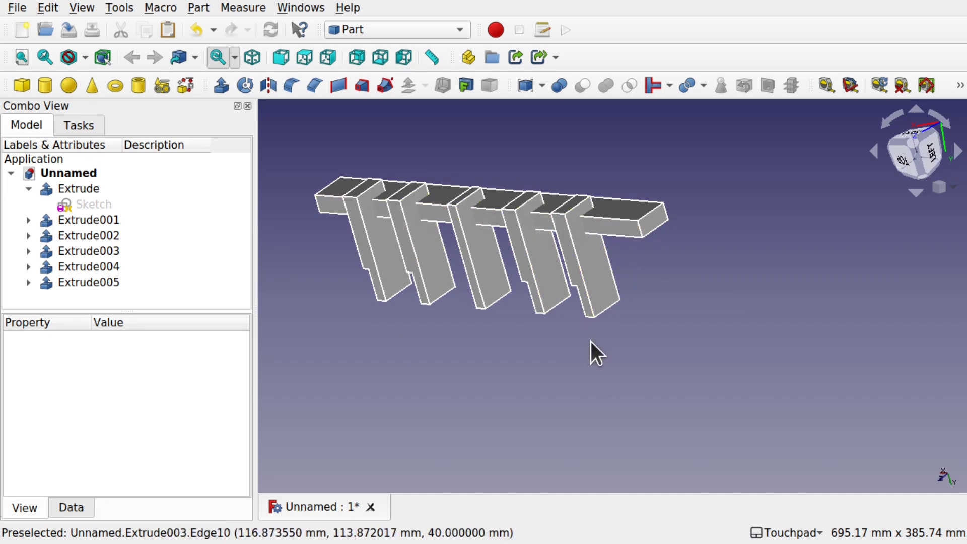
middle_drag(590, 345, 657, 413)
middle_drag(630, 356, 612, 341)
click(612, 342)
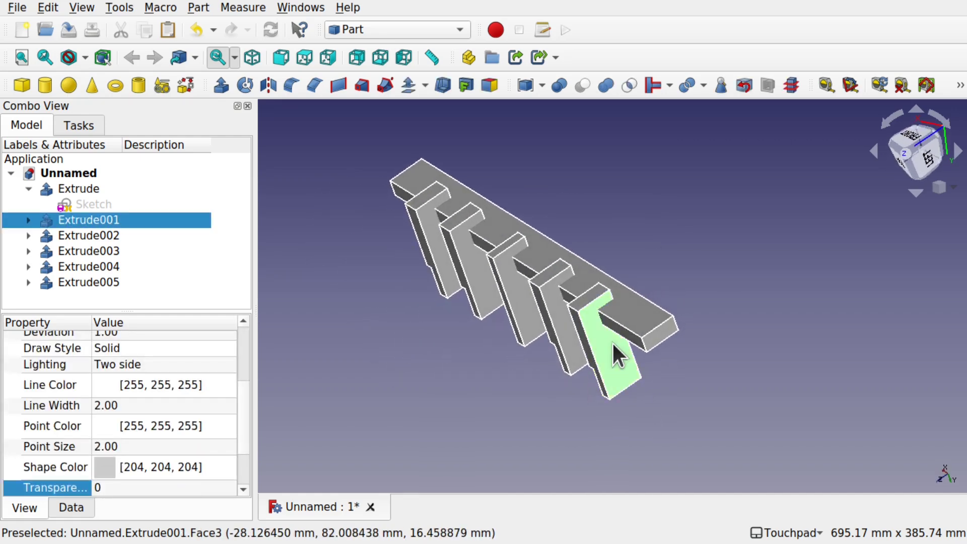
Try cutting the long bar out of Extrude001, and delete the resulting Cut with both source solids shown again
ctrl+click(625, 309)
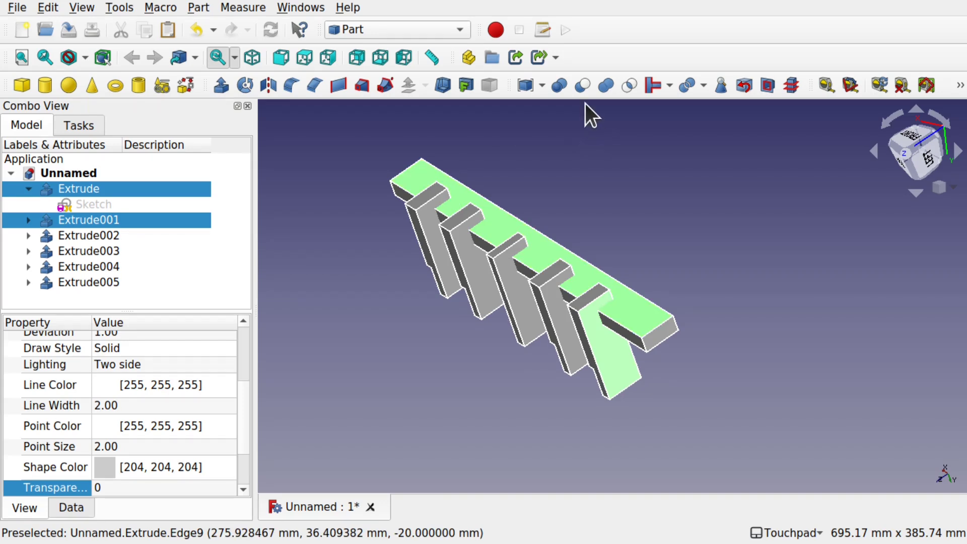
click(583, 86)
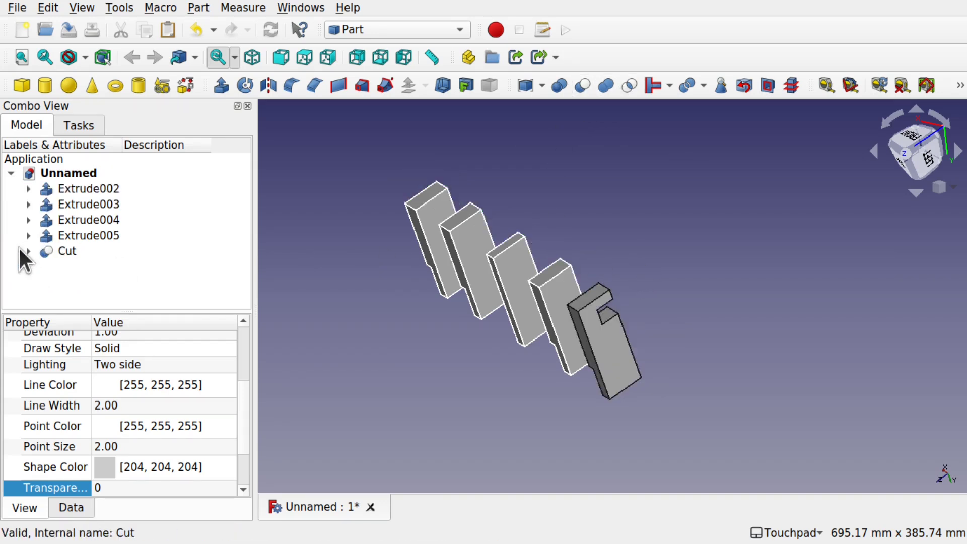
click(28, 251)
click(87, 270)
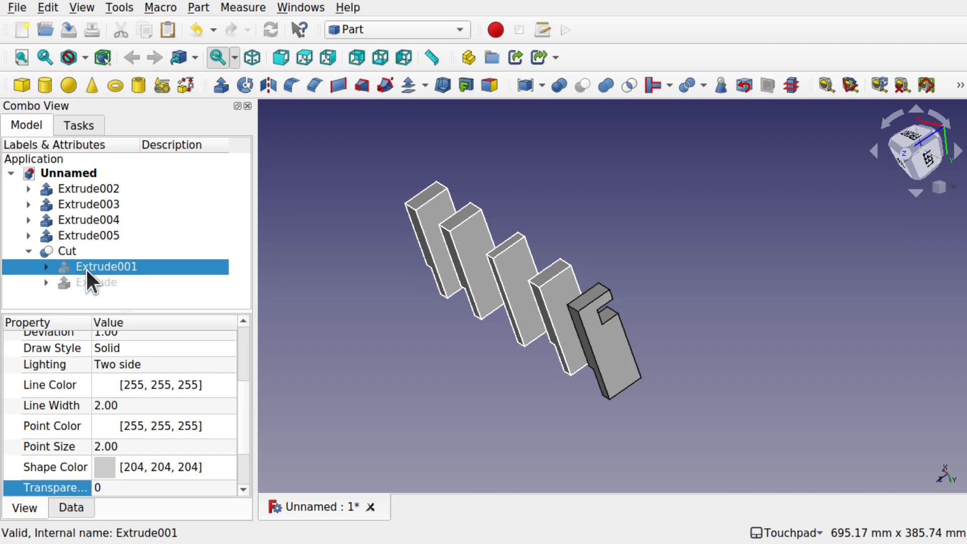
click(93, 283)
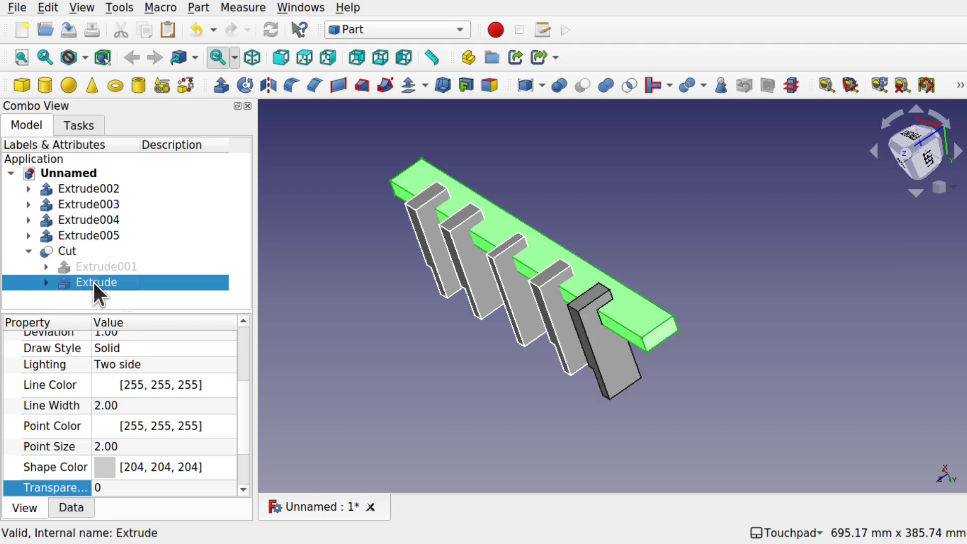
click(104, 267)
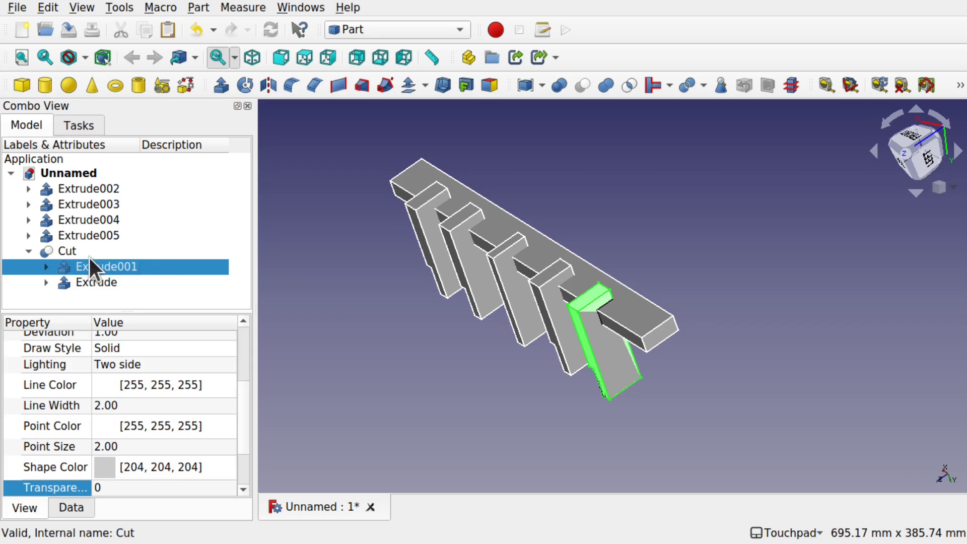
click(71, 250)
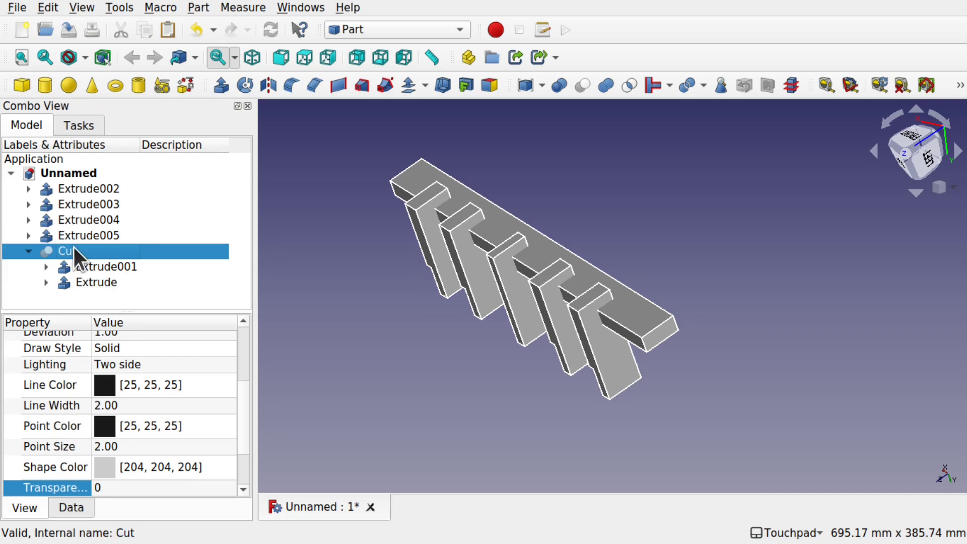
key(Delete)
Combine the five crossing blocks, Extrude001 through Extrude005, into one compound
middle_drag(444, 346, 625, 257)
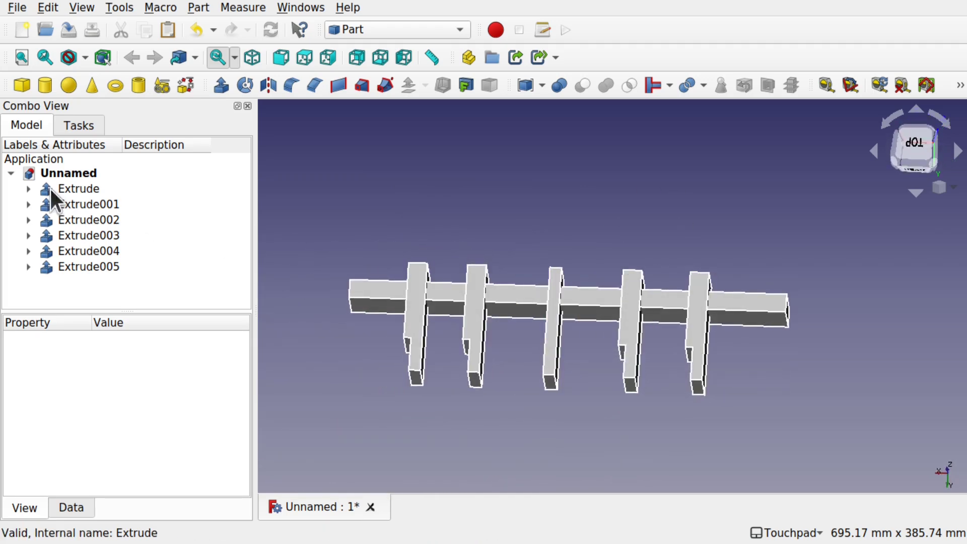
click(84, 201)
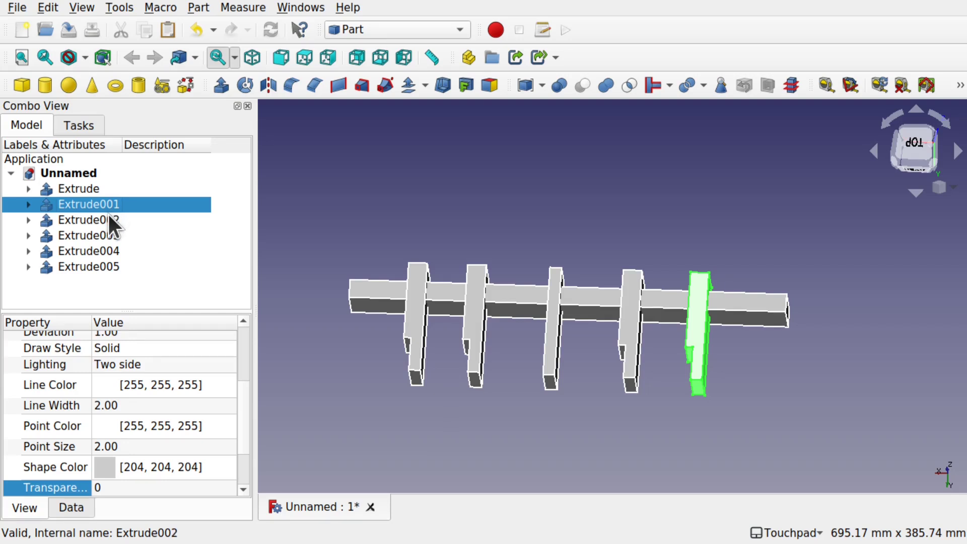
ctrl+click(109, 216)
ctrl+click(117, 233)
ctrl+click(115, 250)
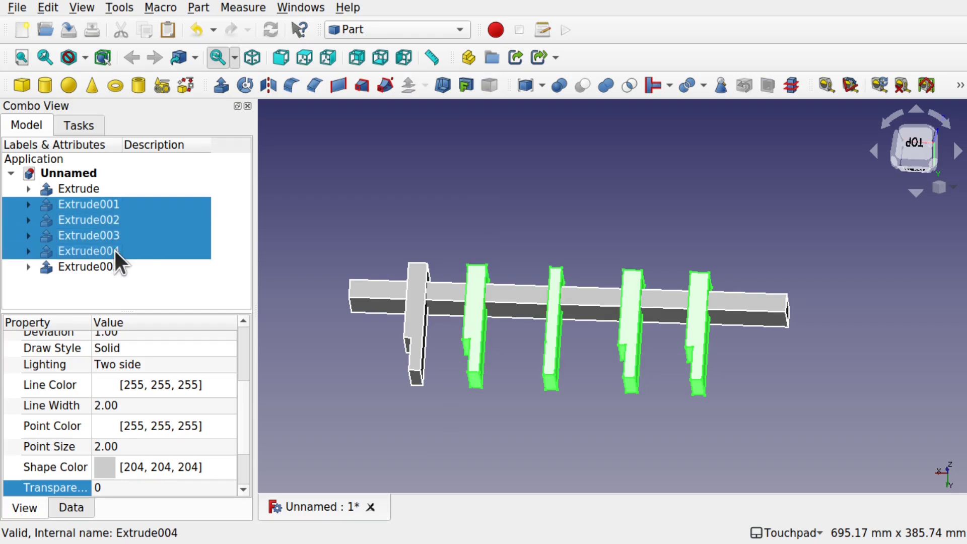
ctrl+click(98, 267)
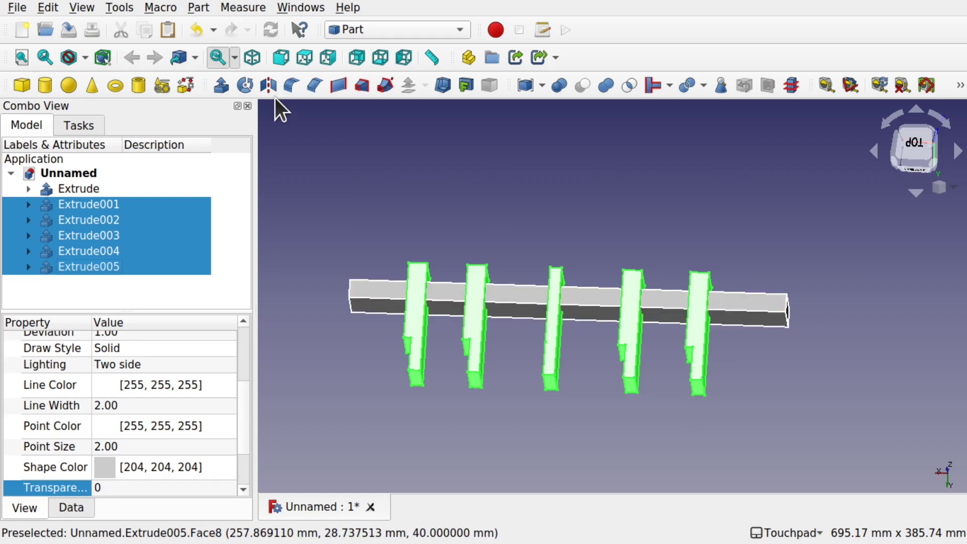
click(198, 12)
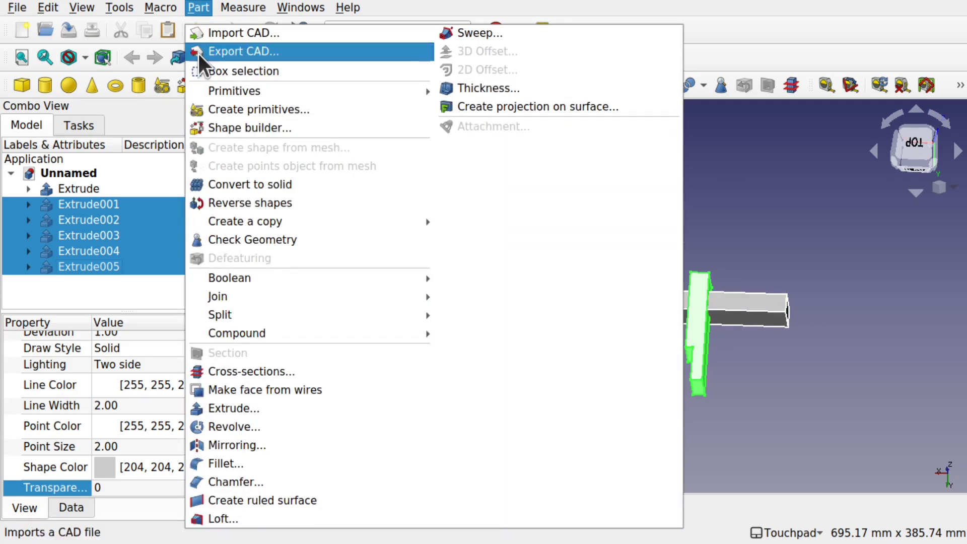
mouse_move(304, 334)
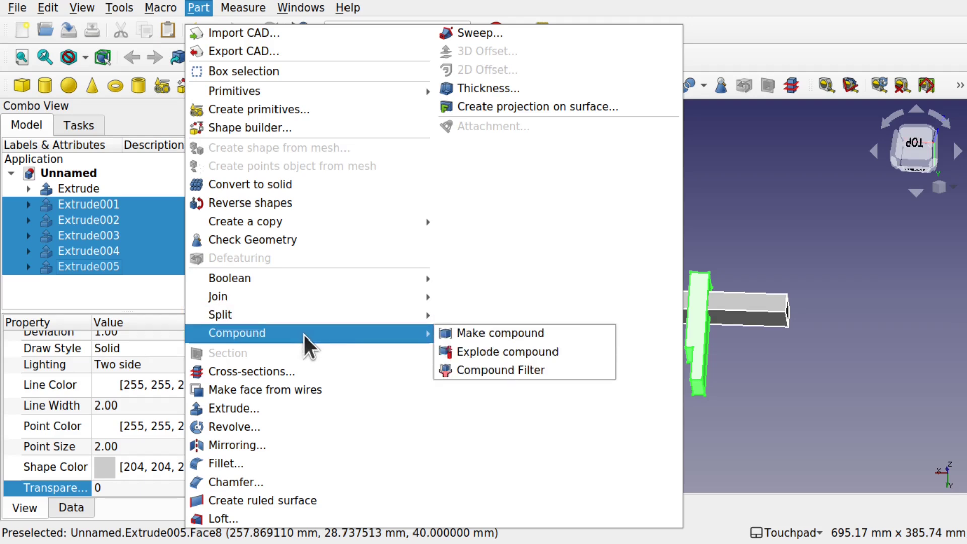
click(484, 333)
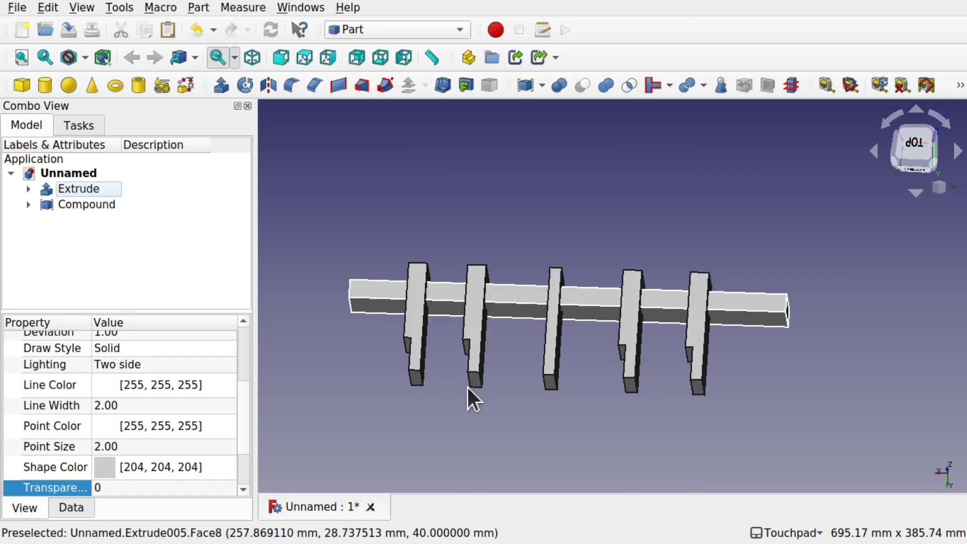
Toggle the compound's visibility off and on to check that the crossing blocks behave as one object
click(561, 407)
click(554, 361)
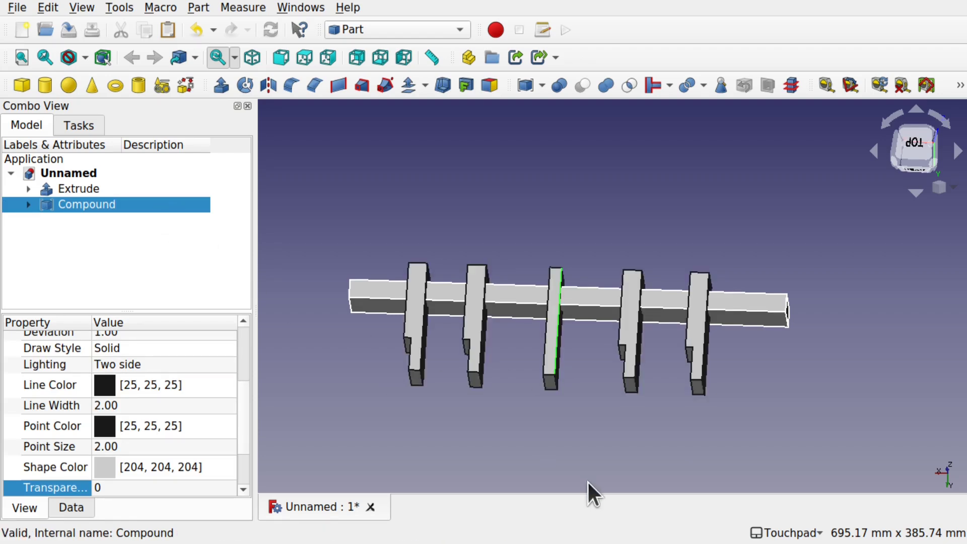
key(space)
key(space)
key(space)
key(space)
click(561, 428)
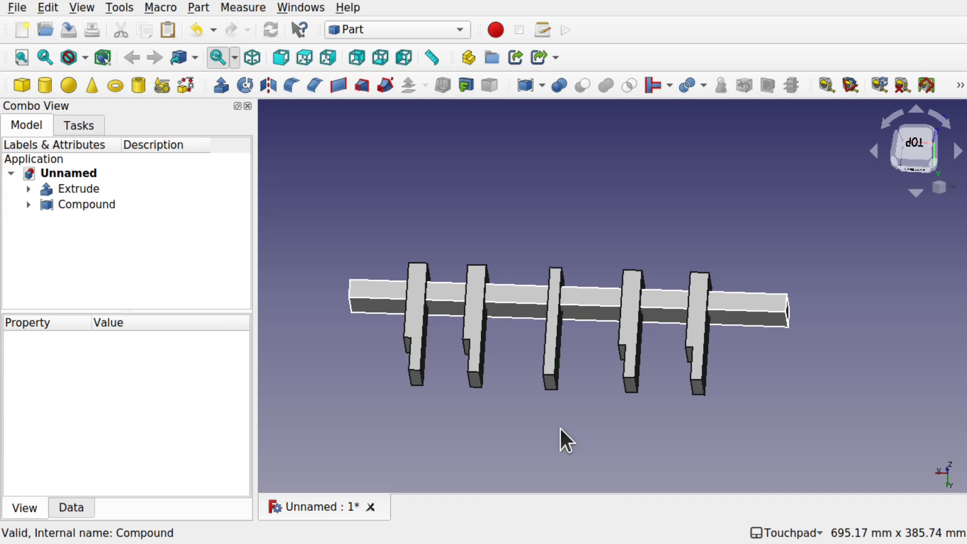
Subtract the compound of crossing blocks from the long bar with a Boolean difference
alt+drag(560, 429, 566, 393)
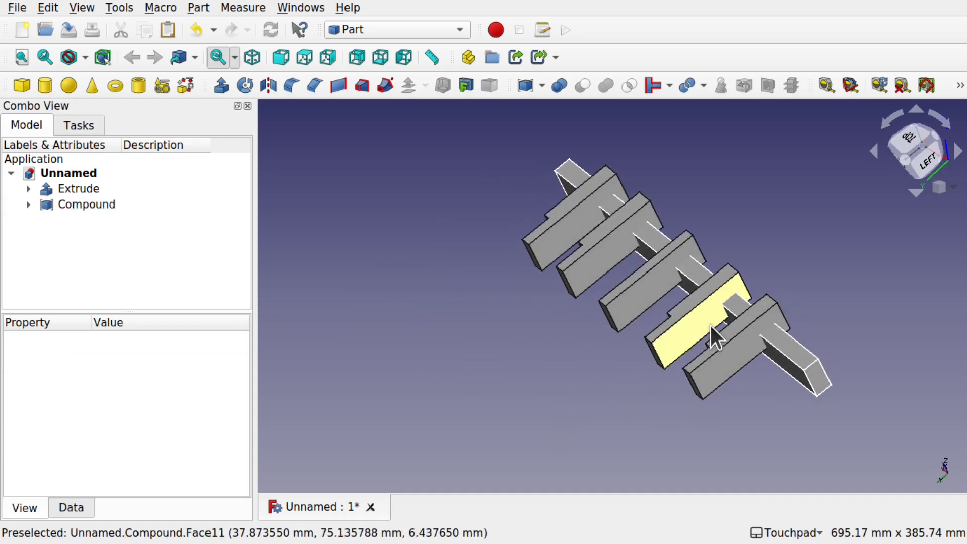
alt+drag(879, 201, 663, 358)
click(663, 358)
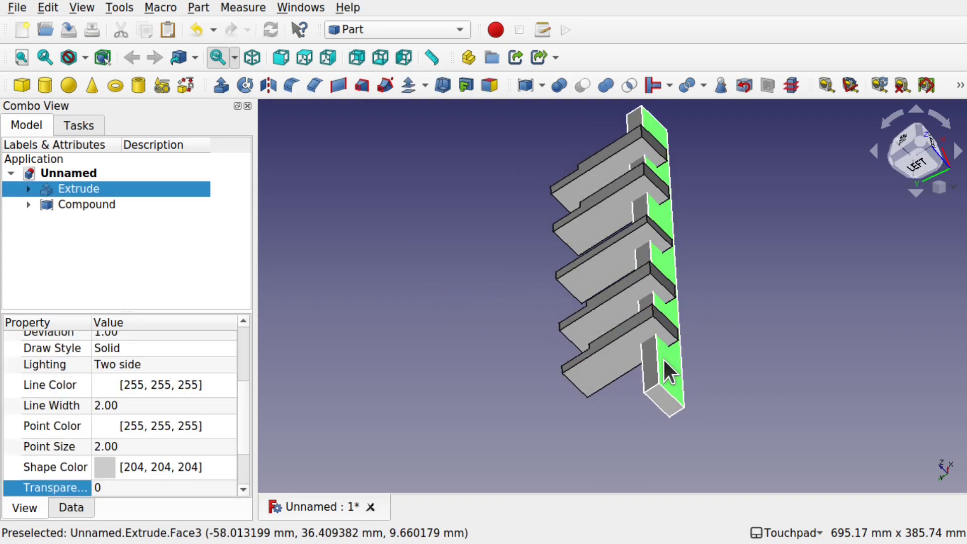
ctrl+click(623, 360)
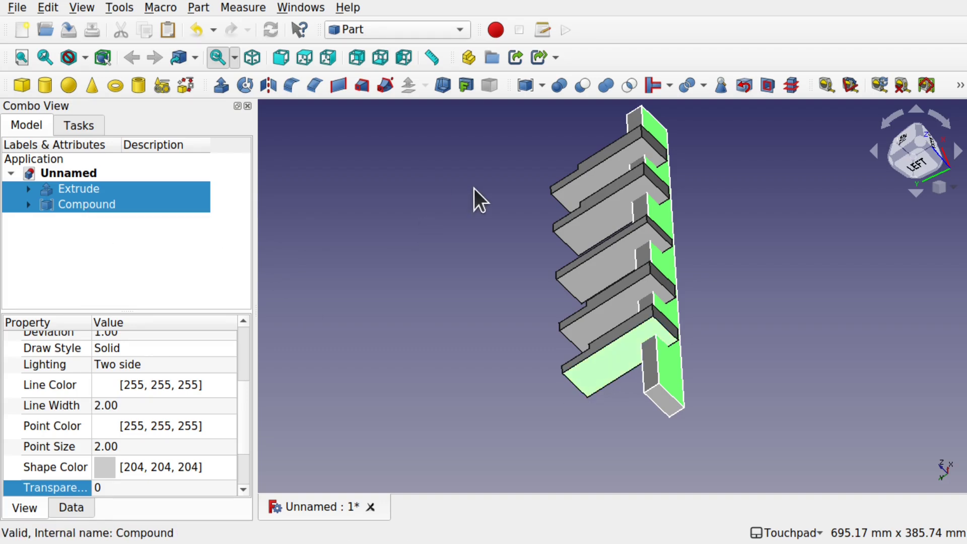
click(202, 8)
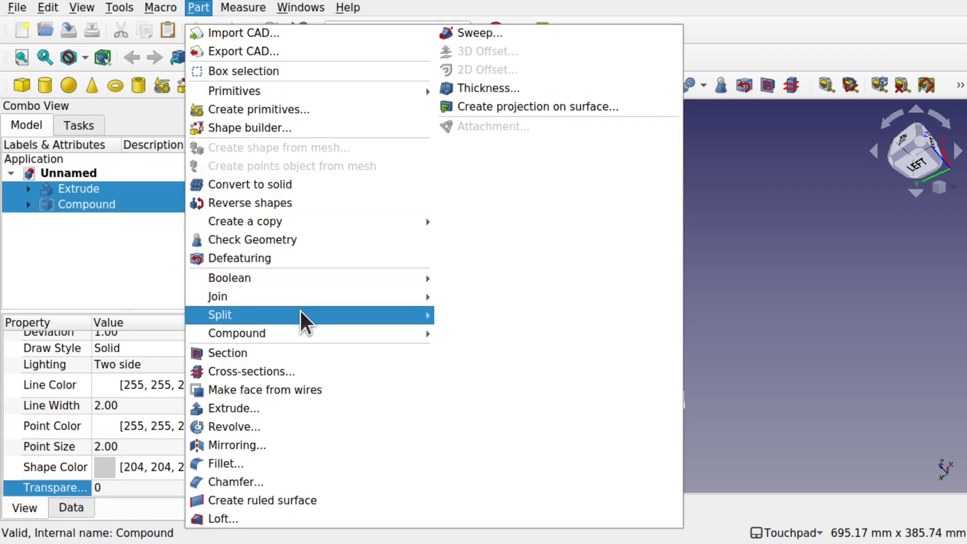
mouse_move(338, 278)
click(482, 294)
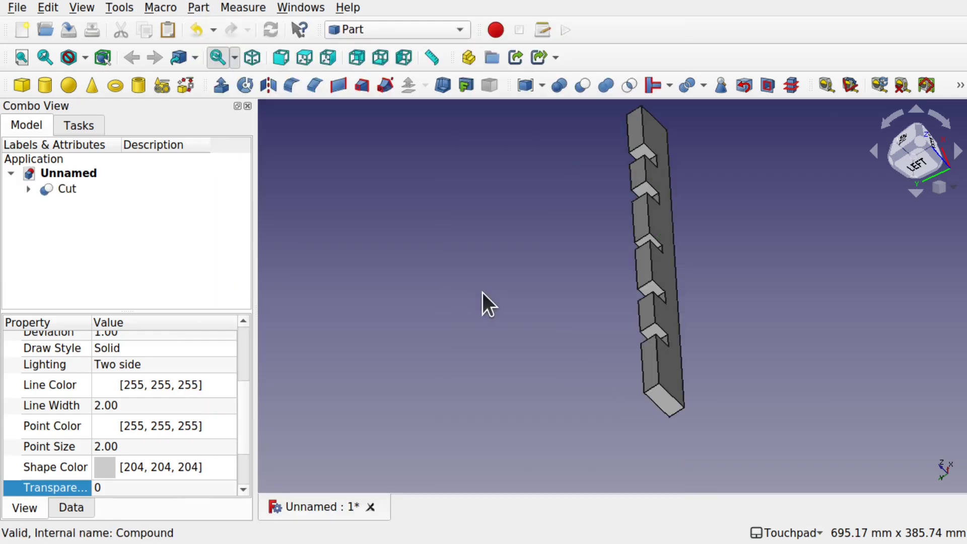
Show the source Compound and Extrude under Cut again and hide the Cut result
alt+drag(674, 181, 748, 267)
click(28, 189)
click(26, 188)
click(26, 187)
click(98, 234)
click(94, 218)
key(space)
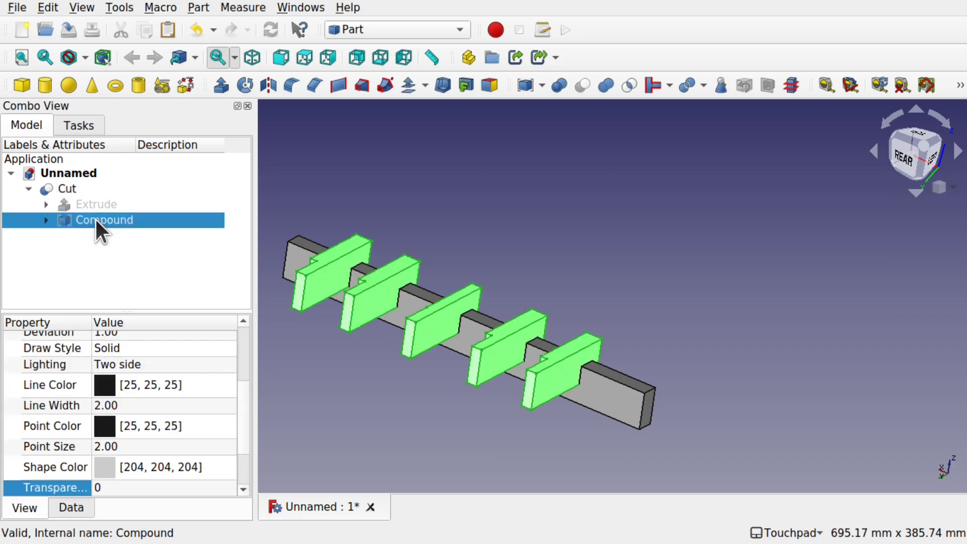
click(108, 203)
key(space)
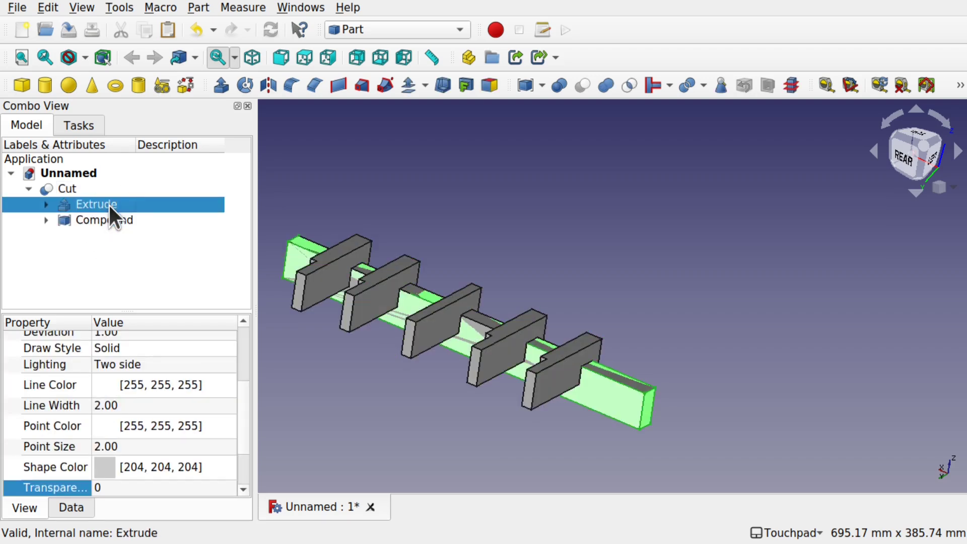
click(62, 185)
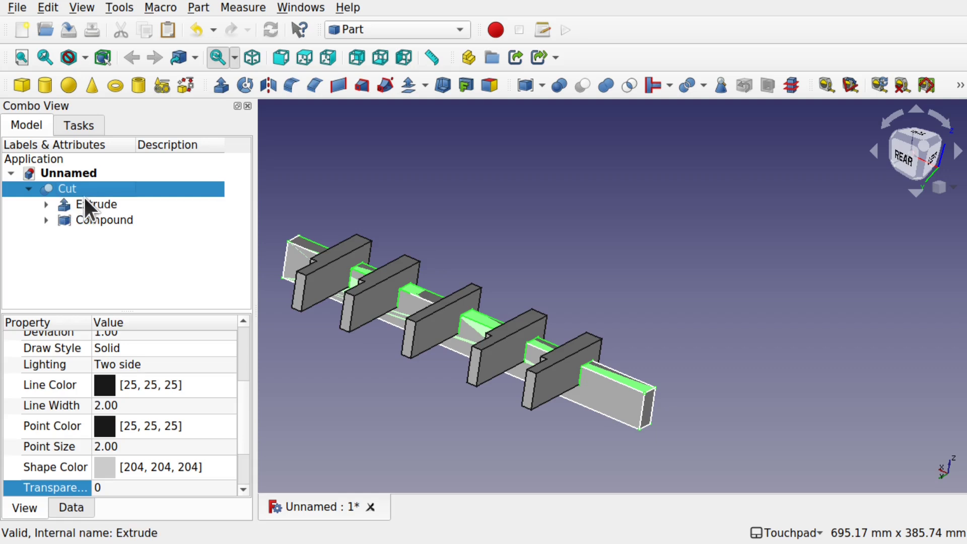
key(space)
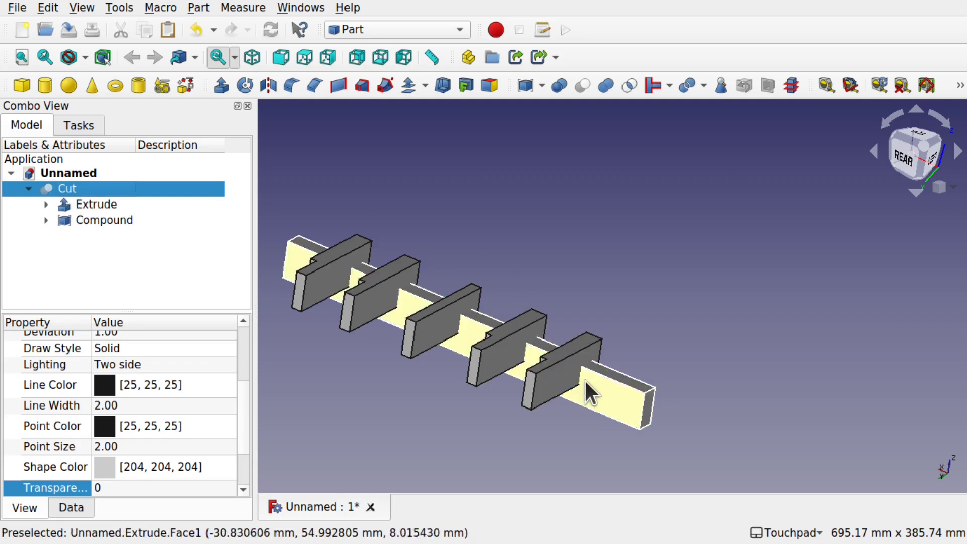
Toggle the compound's visibility to compare the plain long bar with and without the crossing blocks
click(559, 375)
key(space)
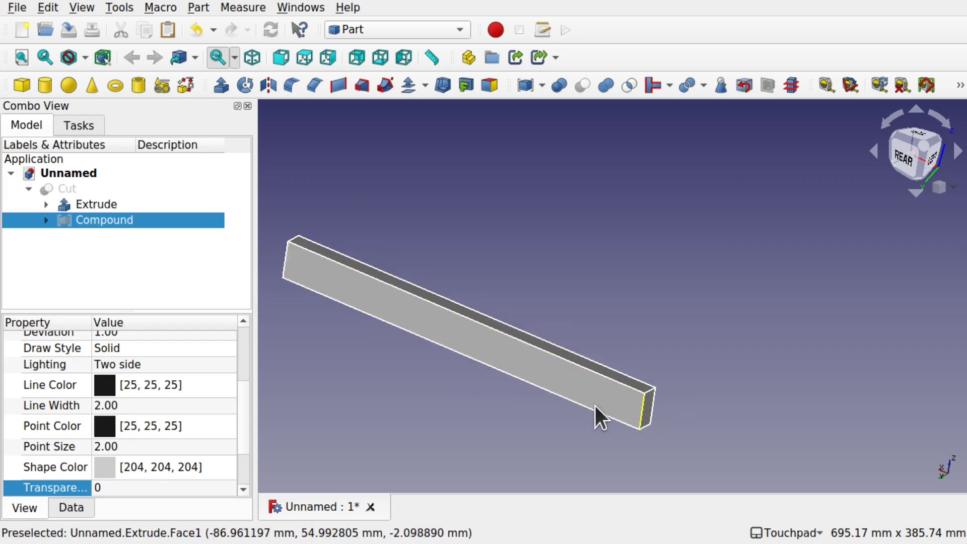
key(space)
key(space)
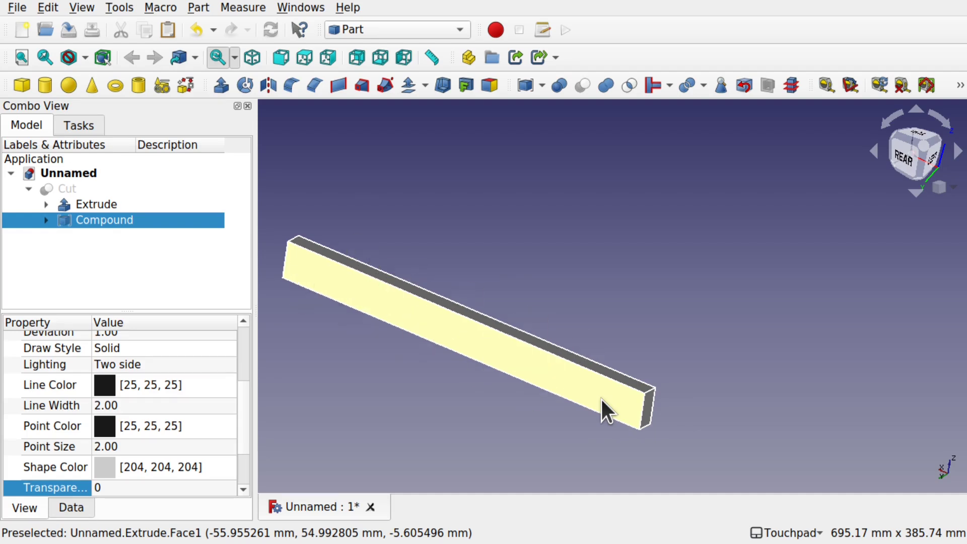
key(space)
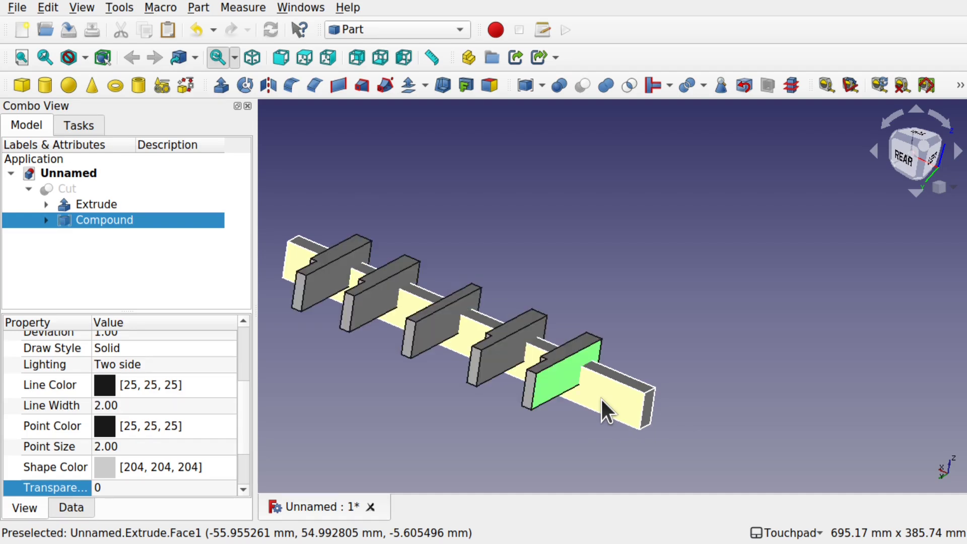
alt+drag(637, 289, 624, 307)
click(329, 354)
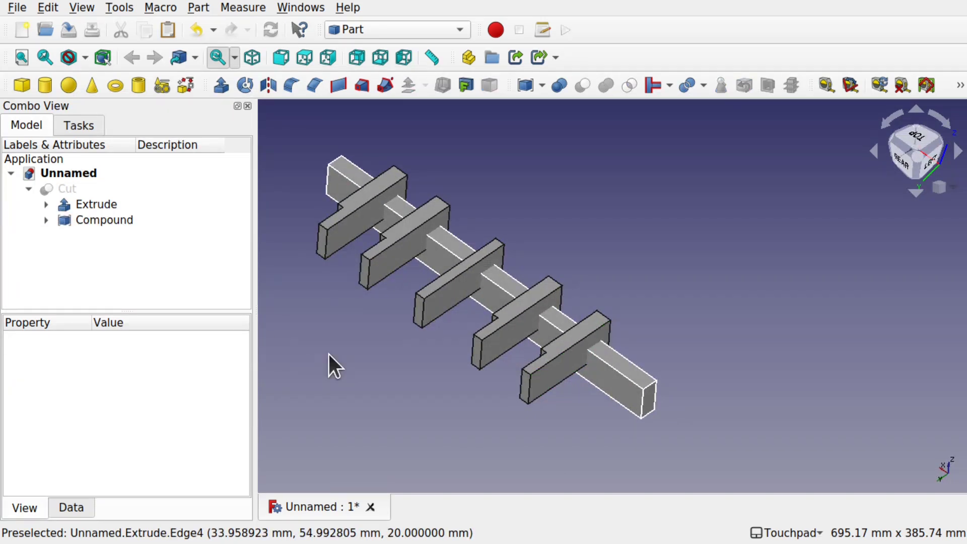
Subtract the long bar Extrude from the Compound with a Boolean cut, notching all the crossing blocks
click(99, 201)
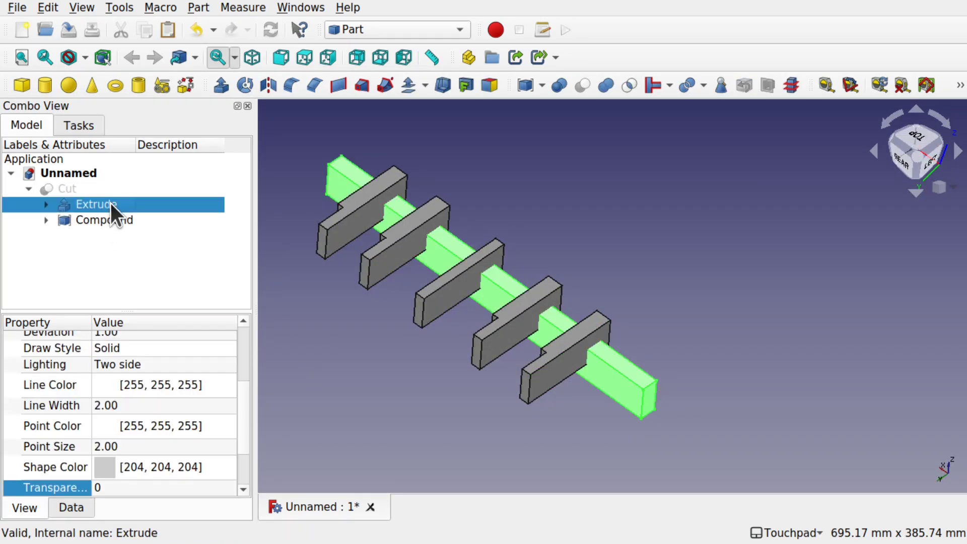
click(90, 222)
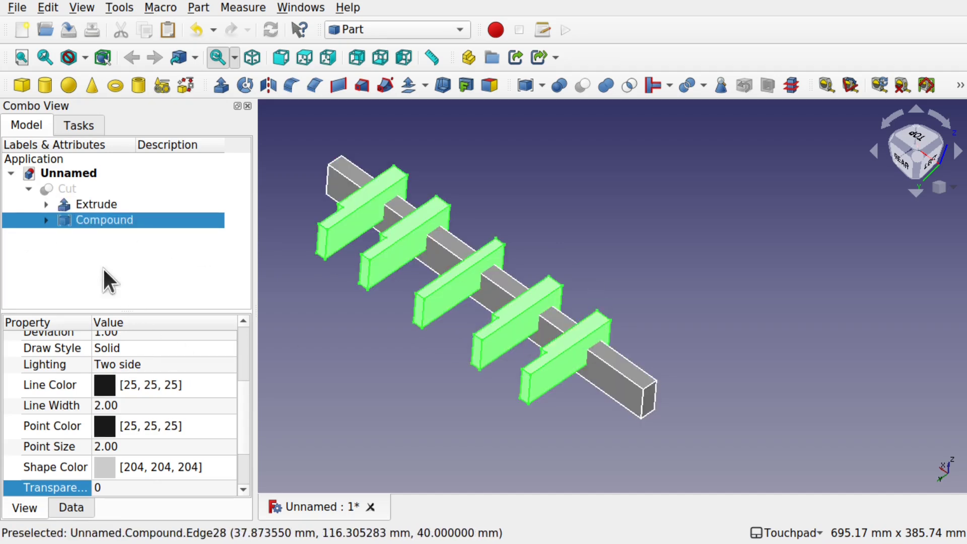
ctrl+click(110, 207)
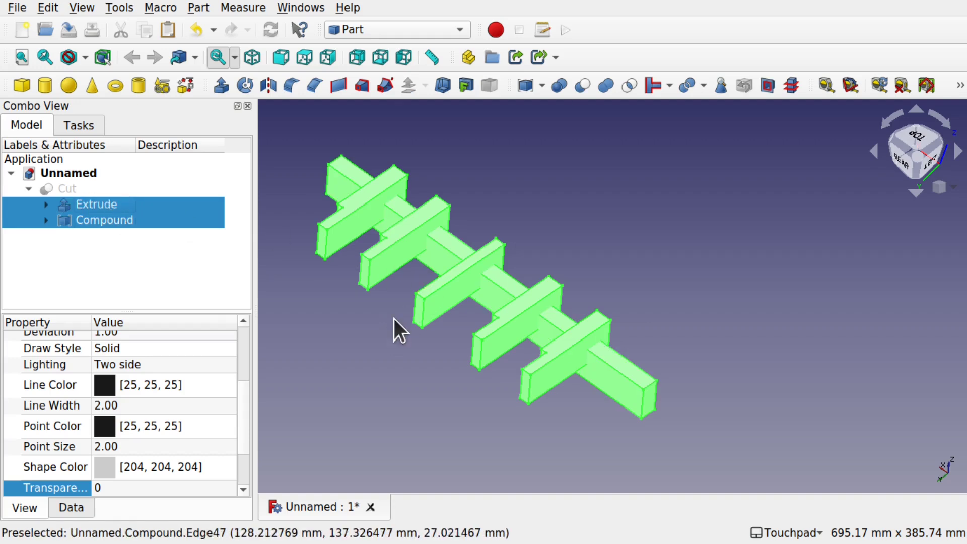
click(582, 87)
alt+drag(607, 219, 639, 328)
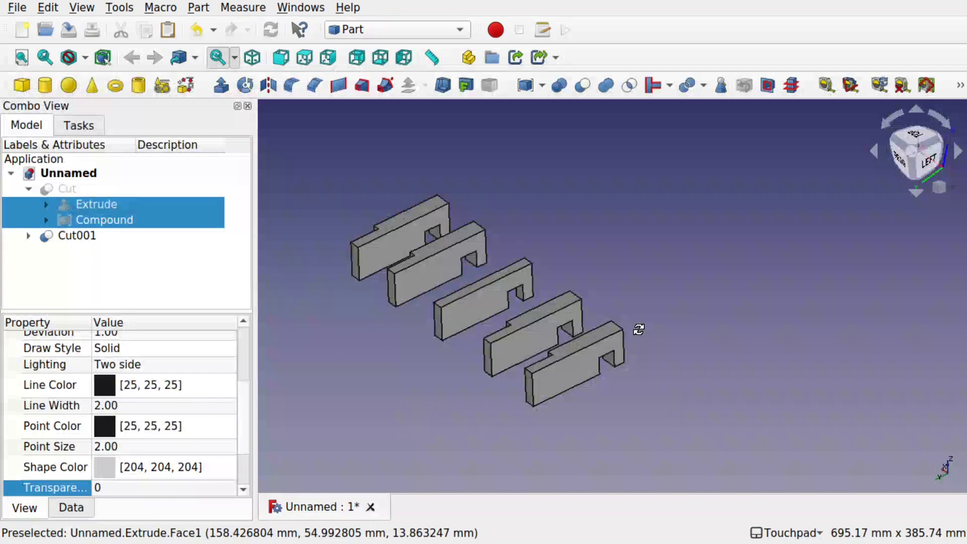
Show the Cut result and move the notched long bar about 108 mm down along Z, clear of the crossing blocks
click(72, 189)
key(space)
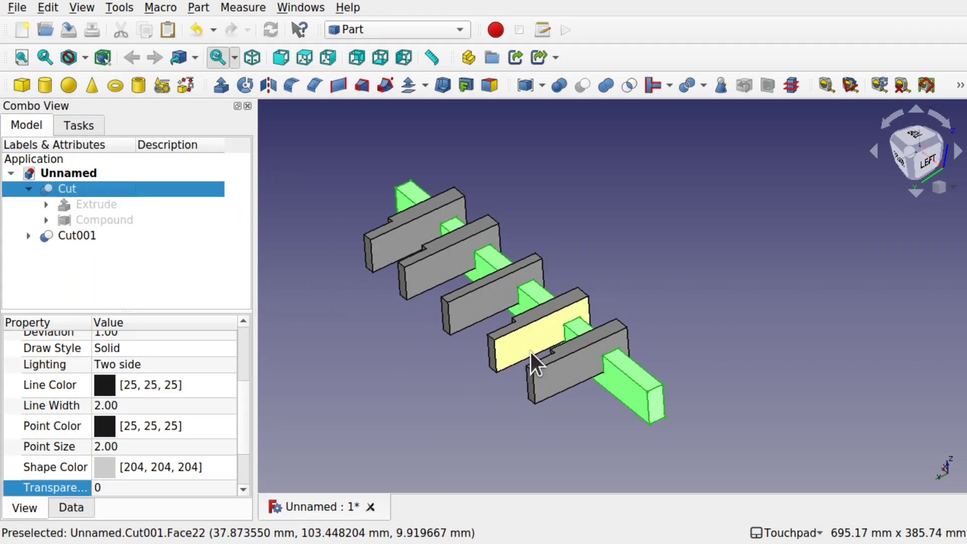
right_click(162, 190)
click(232, 34)
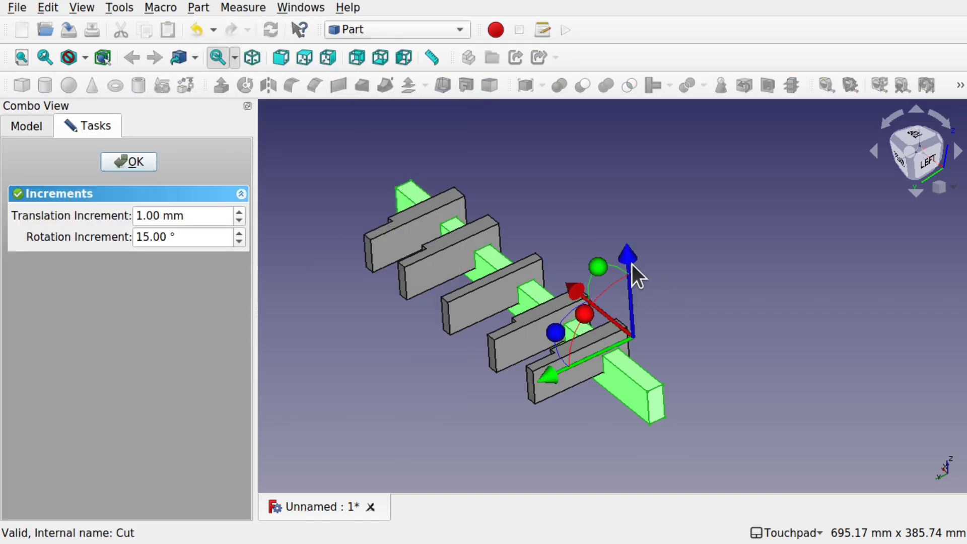
drag(633, 256, 595, 365)
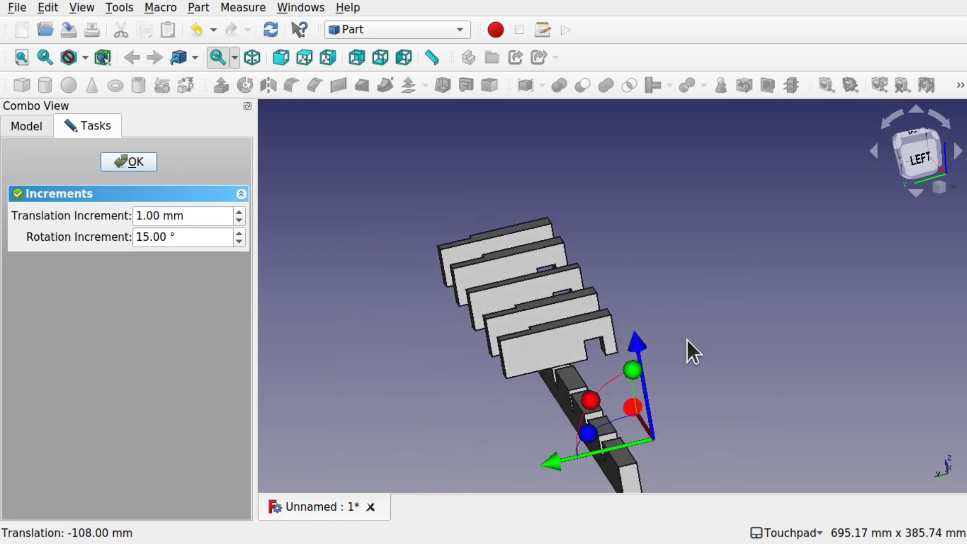
click(126, 162)
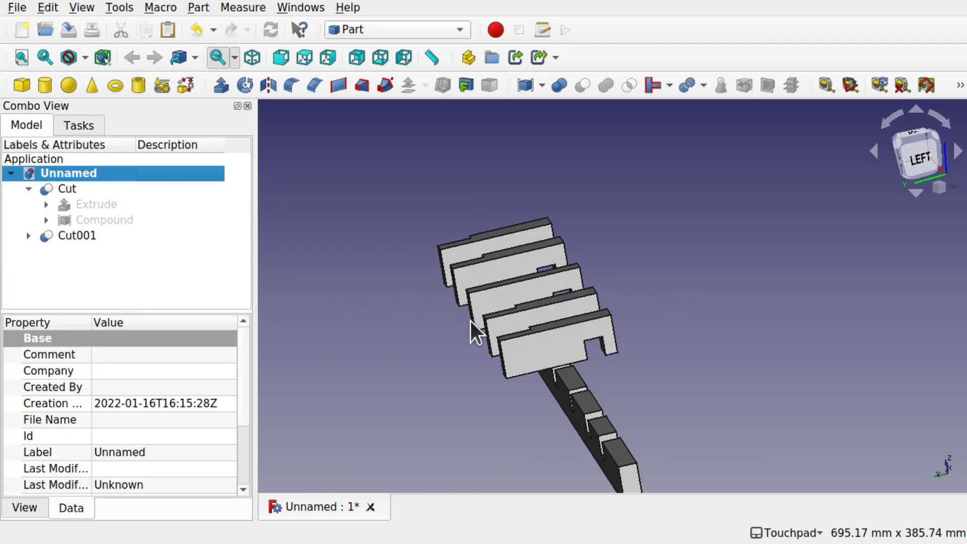
alt+drag(471, 319, 690, 333)
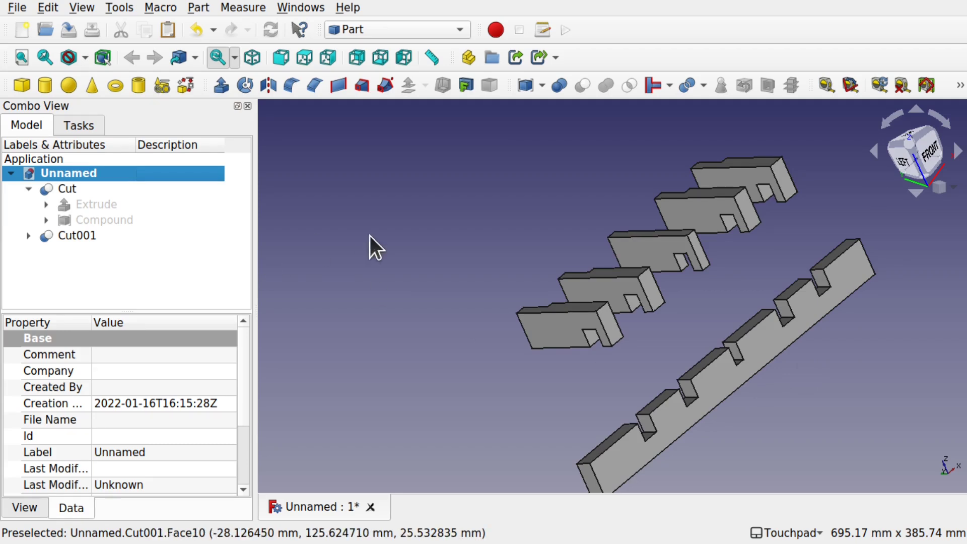
Lengthen the first crossing block by moving the far end corner of its profile Sketch001 outward along Y, and inspect the updated parts
click(44, 214)
click(63, 235)
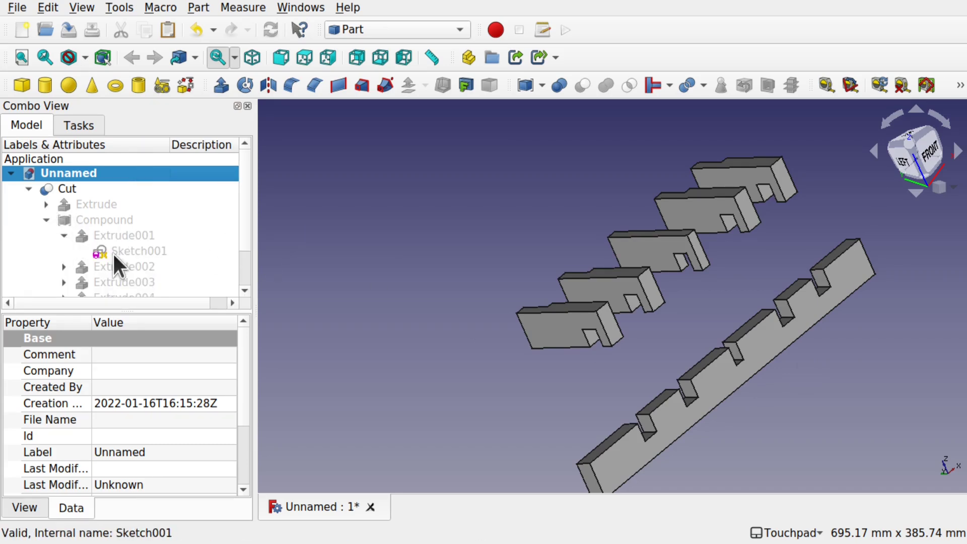
click(134, 252)
double_click(134, 252)
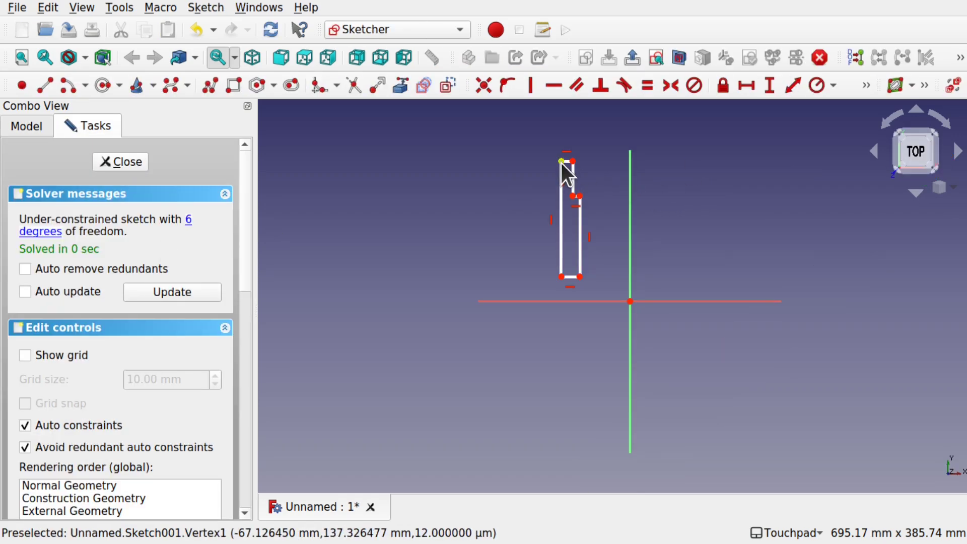
drag(564, 161, 561, 89)
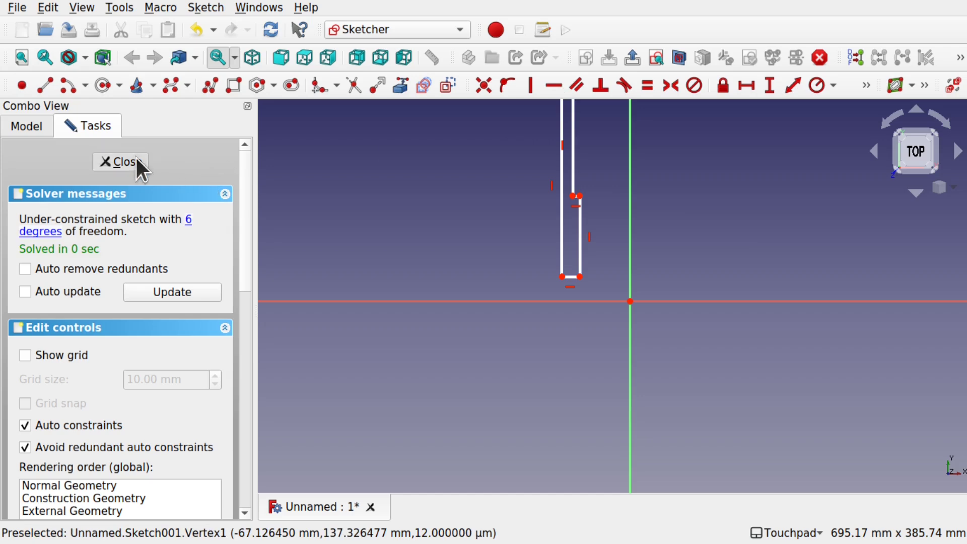
mouse_move(533, 235)
alt+mouse_down()
mouse_move(549, 323)
mouse_move(663, 277)
mouse_move(566, 281)
mouse_move(618, 327)
alt+mouse_up()
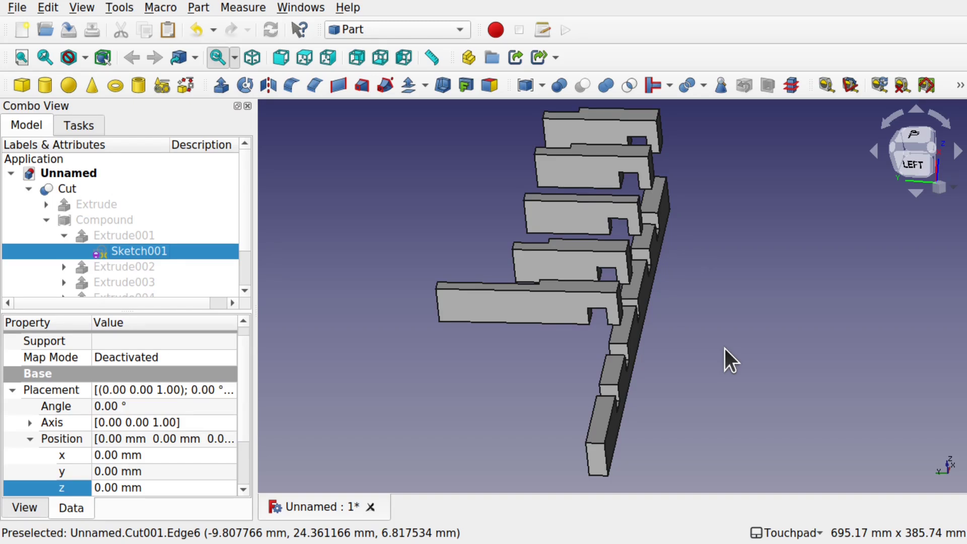
alt+drag(725, 348, 663, 343)
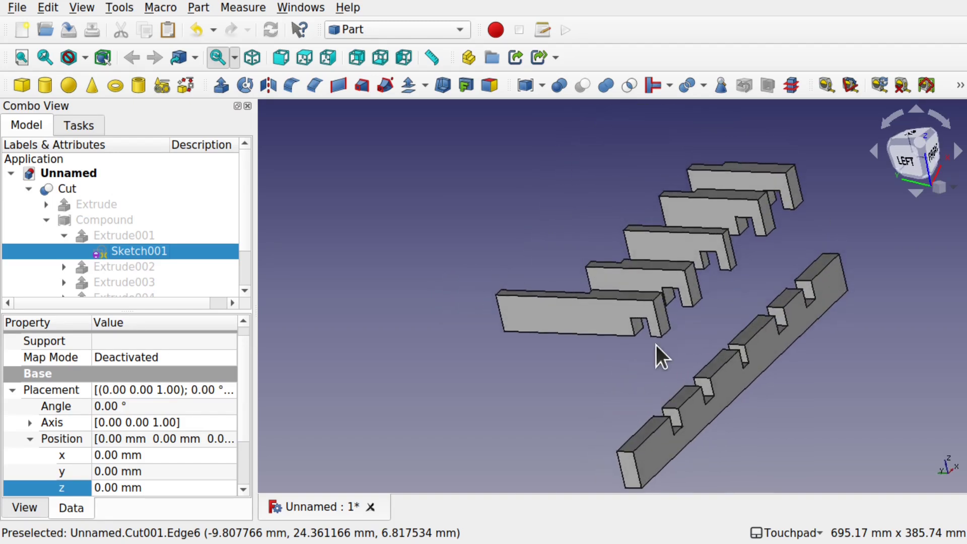
alt+drag(811, 309, 590, 333)
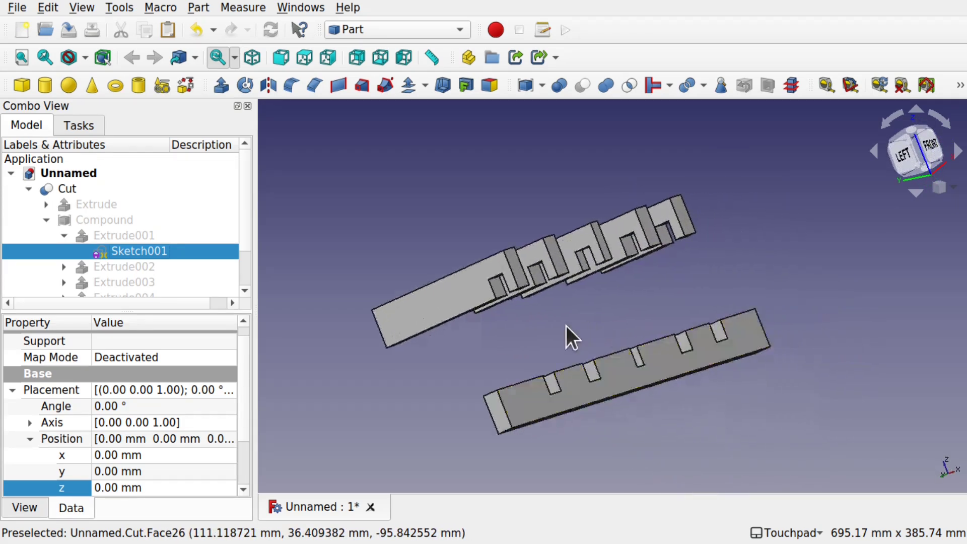
alt+drag(654, 265, 753, 326)
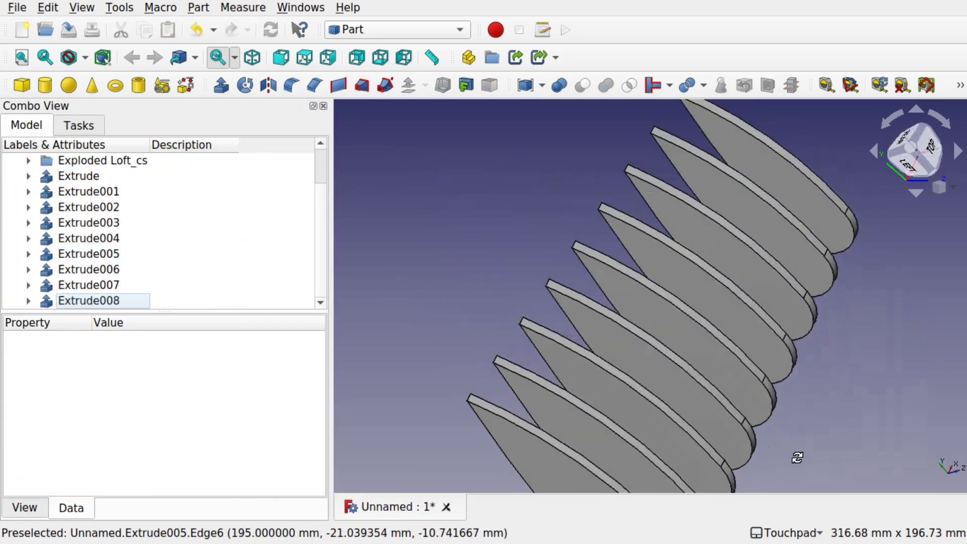
Create a sketch on the outer flat face of the first rib, Extrude, in the Sketcher workbench using FlatFace attachment
alt+drag(794, 458, 578, 378)
alt+drag(697, 353, 613, 323)
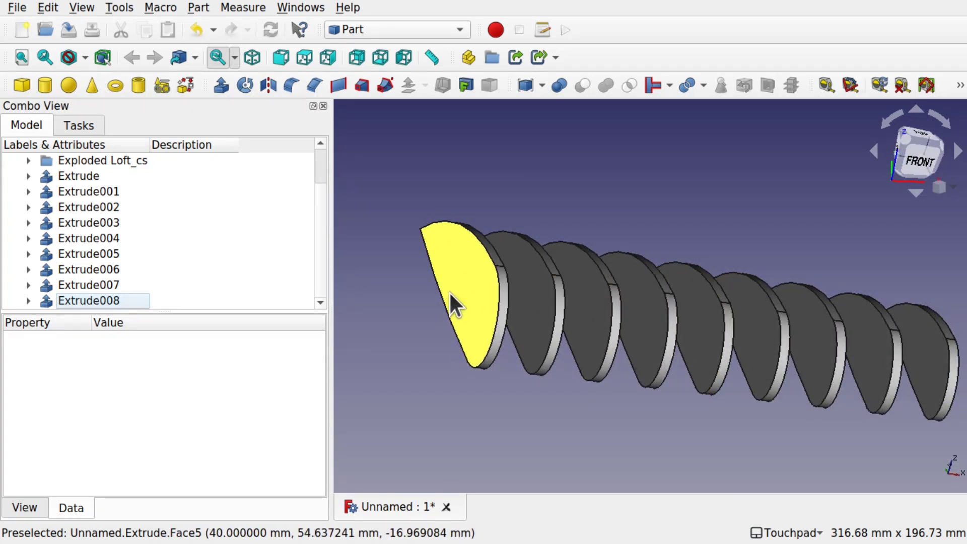
alt+drag(799, 368, 643, 356)
click(625, 371)
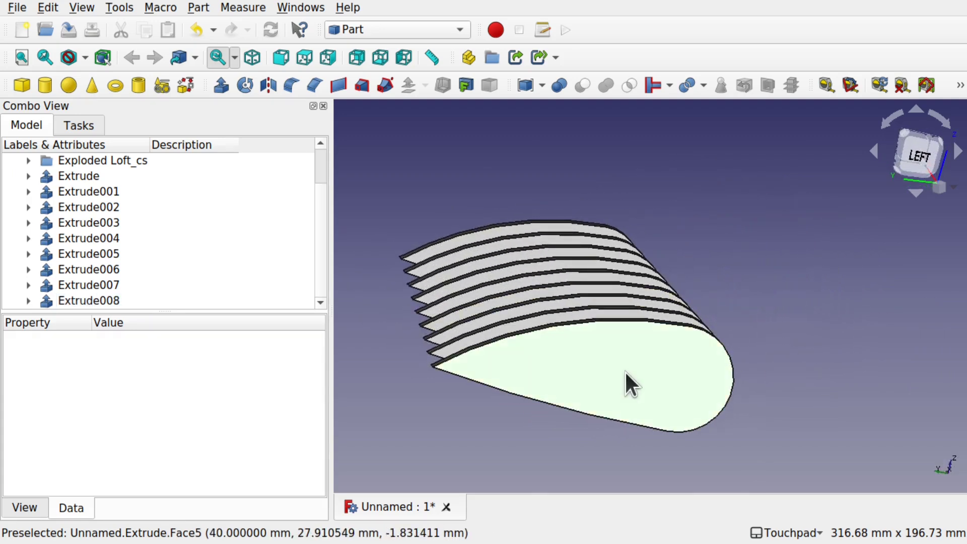
click(376, 33)
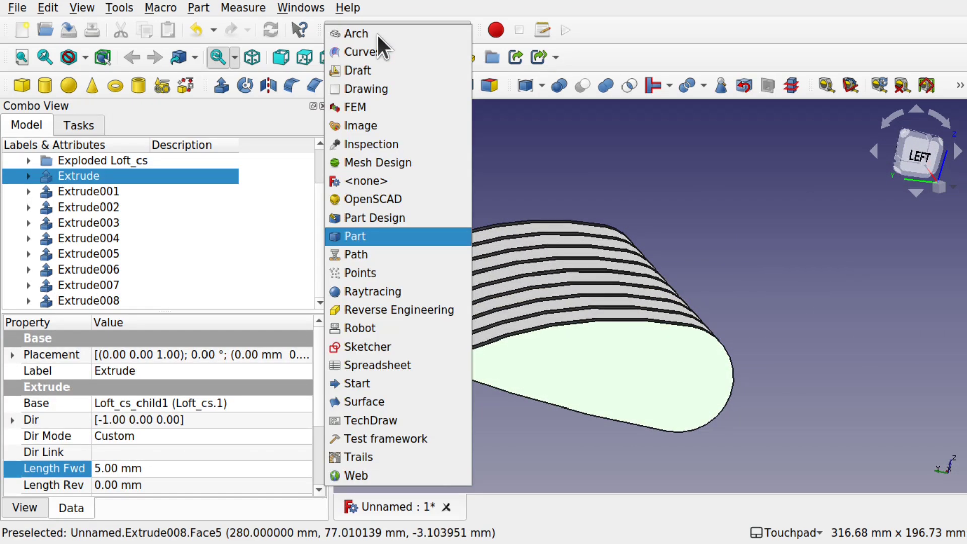
click(395, 350)
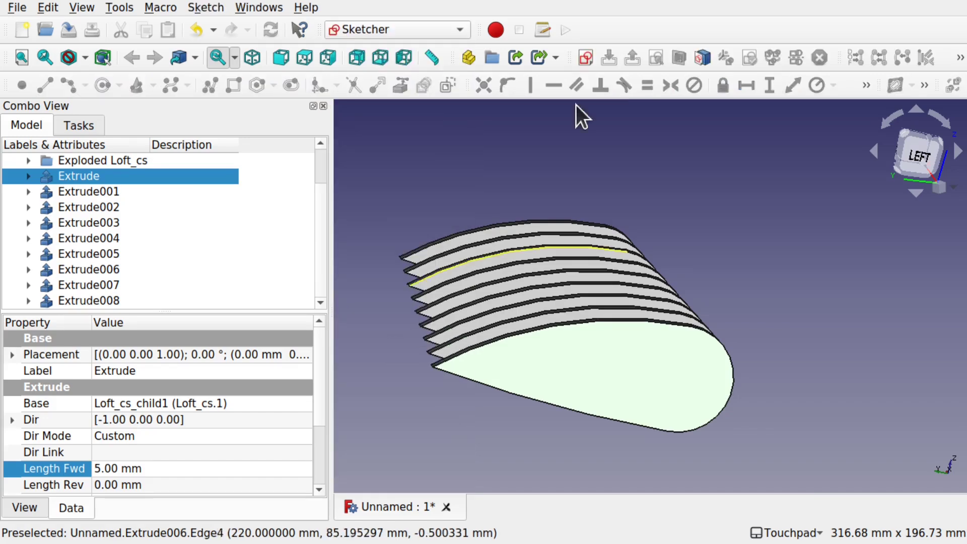
click(583, 60)
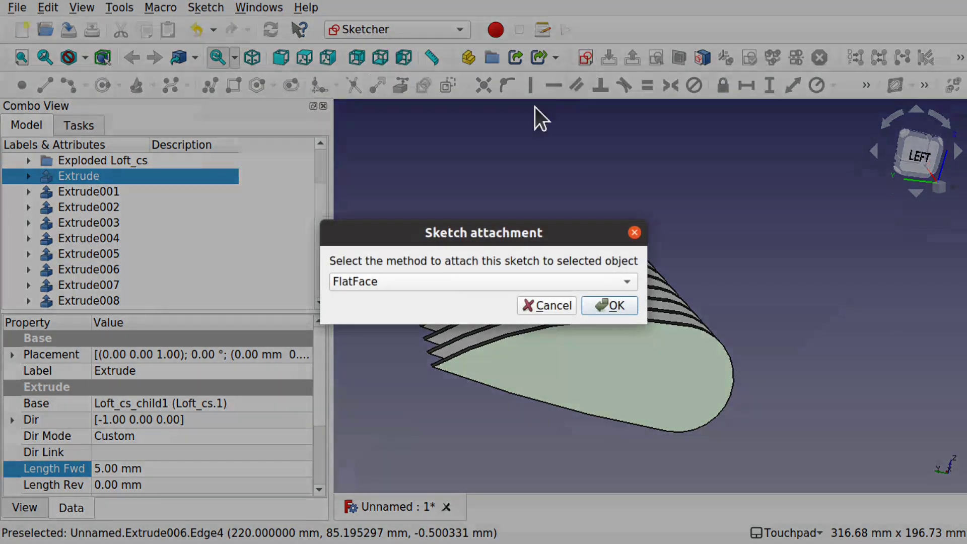
click(621, 305)
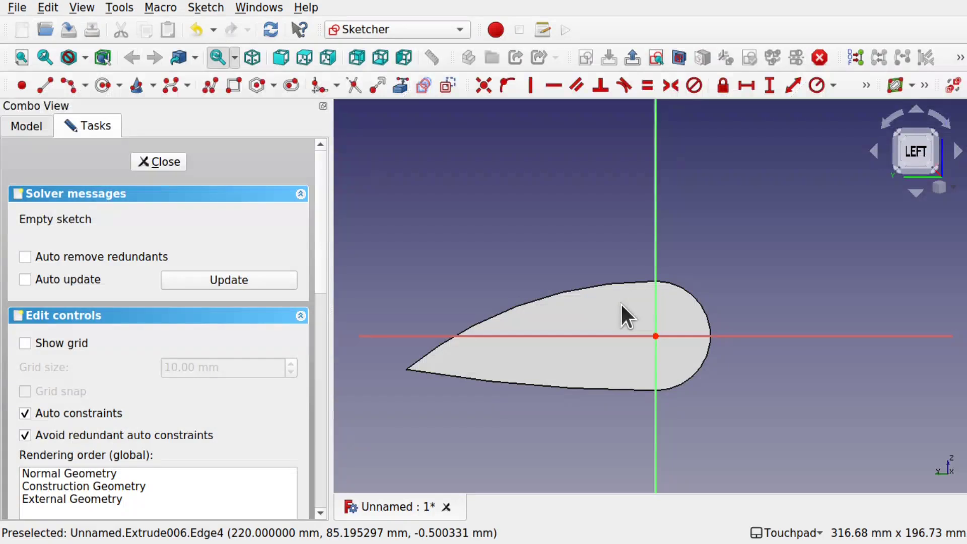
Sketch a rectangle about 10 by 16 mm centred on the origin of the rib face and close the sketch
click(234, 85)
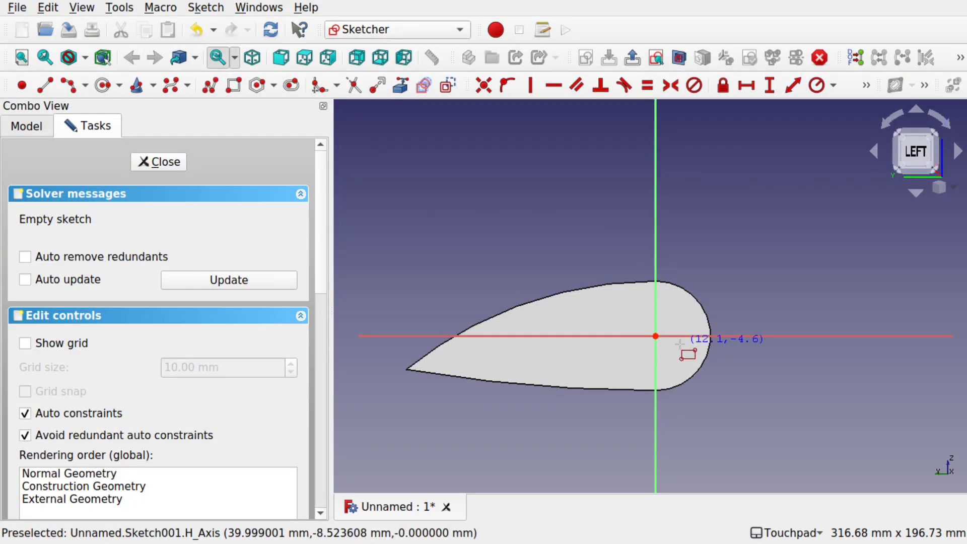
click(655, 336)
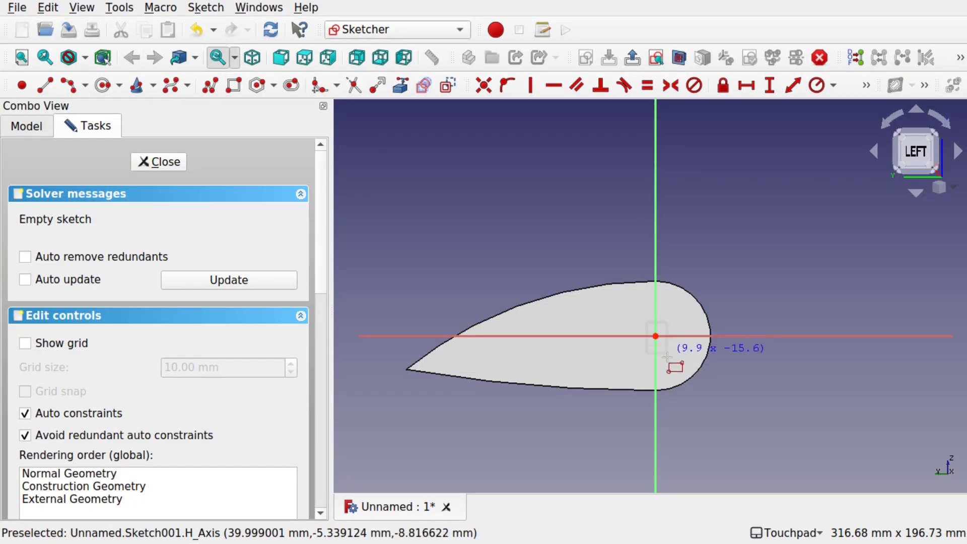
click(667, 356)
mouse_move(723, 334)
middle_down()
mouse_move(633, 346)
mouse_move(630, 335)
middle_up()
click(166, 161)
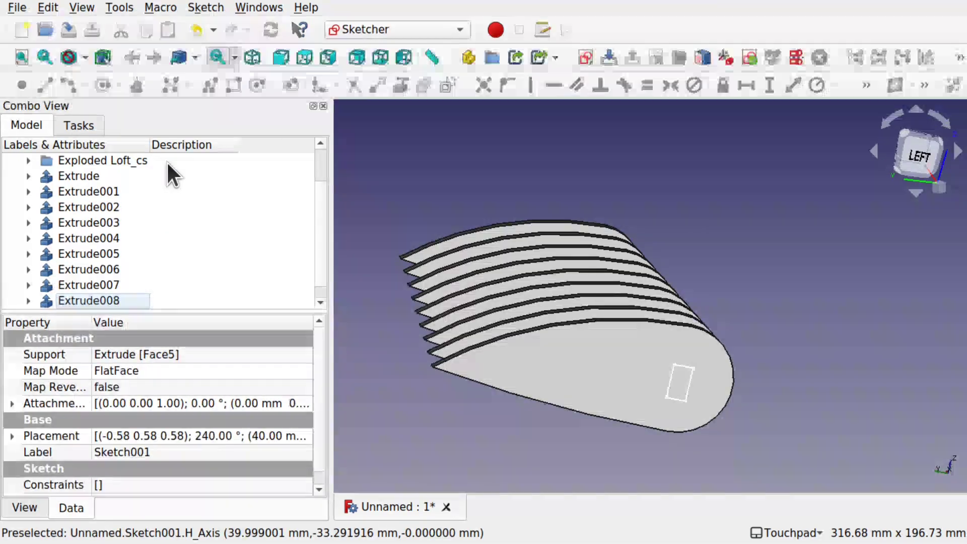
Examine the rectangle sketch against the row of ribs, highlighting several individual rib extrusions and Sketch001 in the model tree
mouse_move(697, 359)
middle_down()
mouse_move(551, 339)
mouse_move(707, 396)
middle_up()
middle_drag(580, 444, 670, 439)
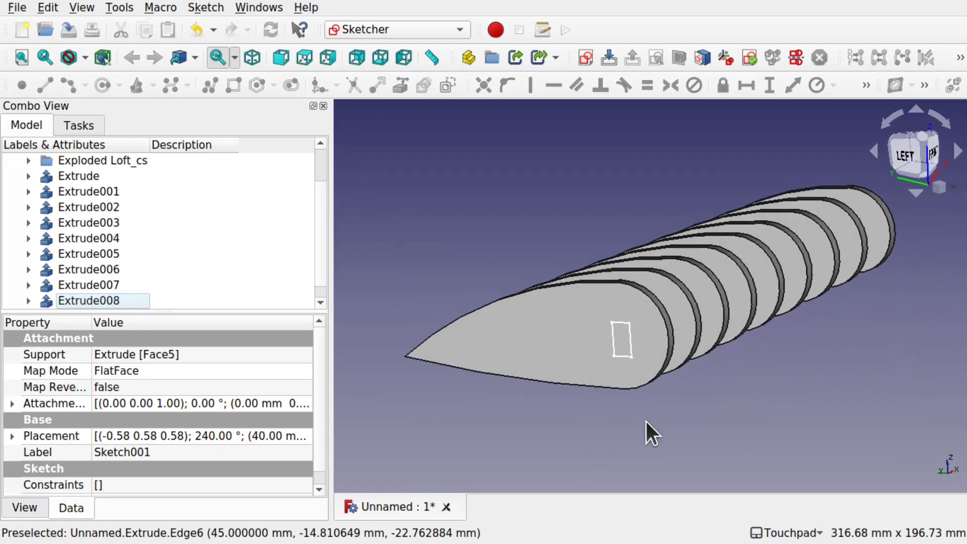
scroll(314, 294, down, 1)
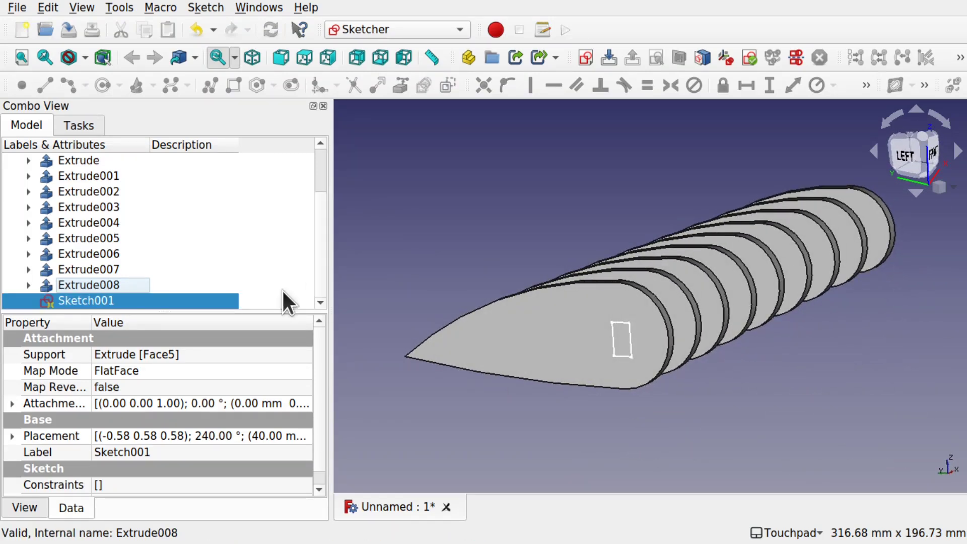
click(97, 280)
click(99, 266)
click(99, 237)
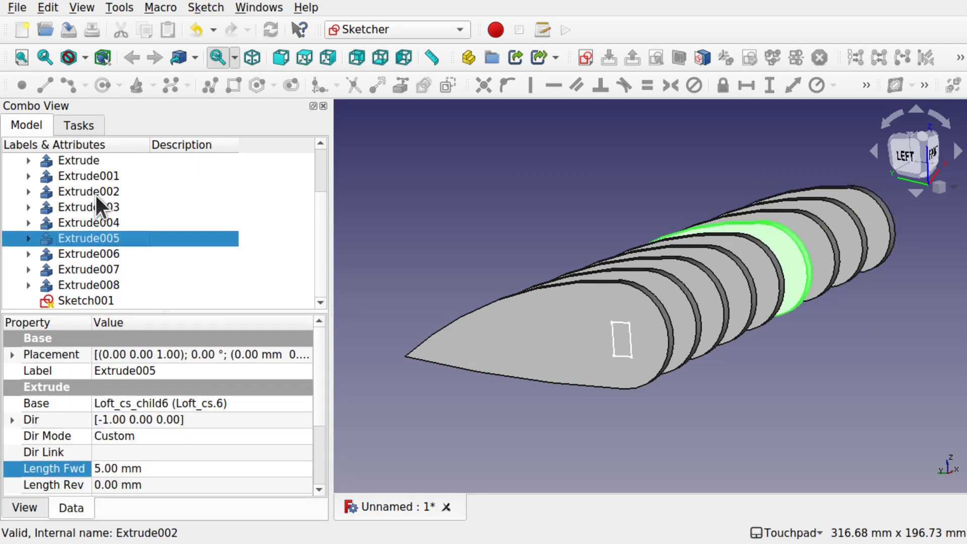
click(96, 192)
click(100, 301)
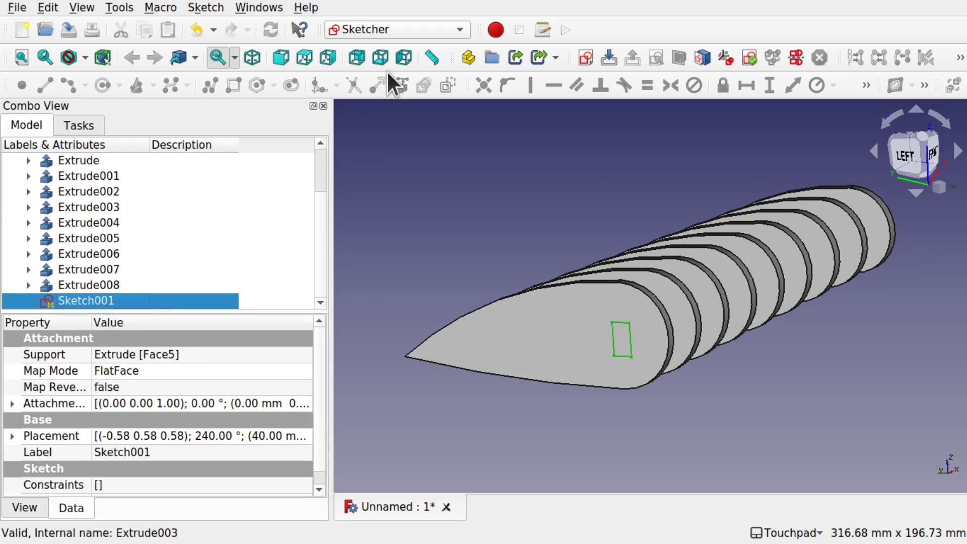
Extrude Sketch001 by 300 mm in the positive X direction with the Part workbench, running a bar through all the ribs
click(366, 28)
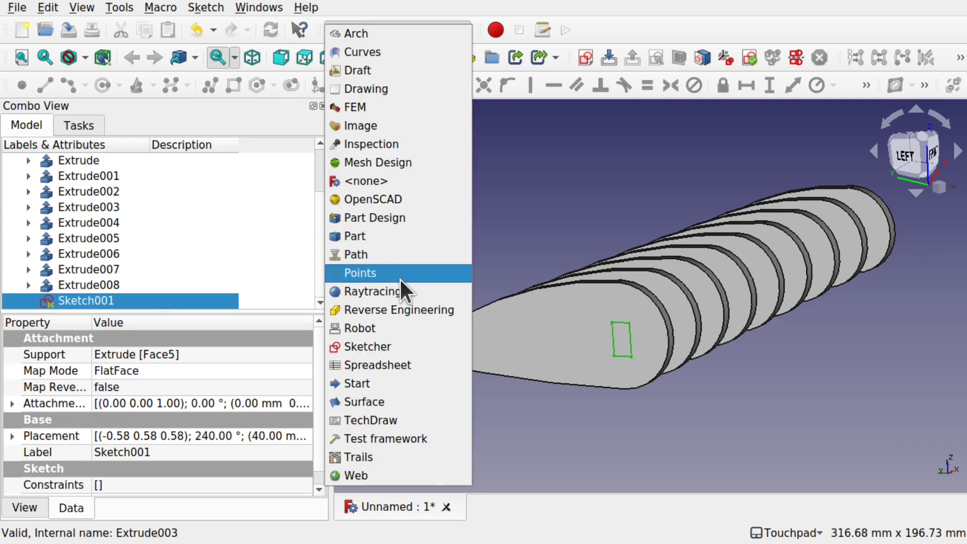
click(398, 238)
click(418, 229)
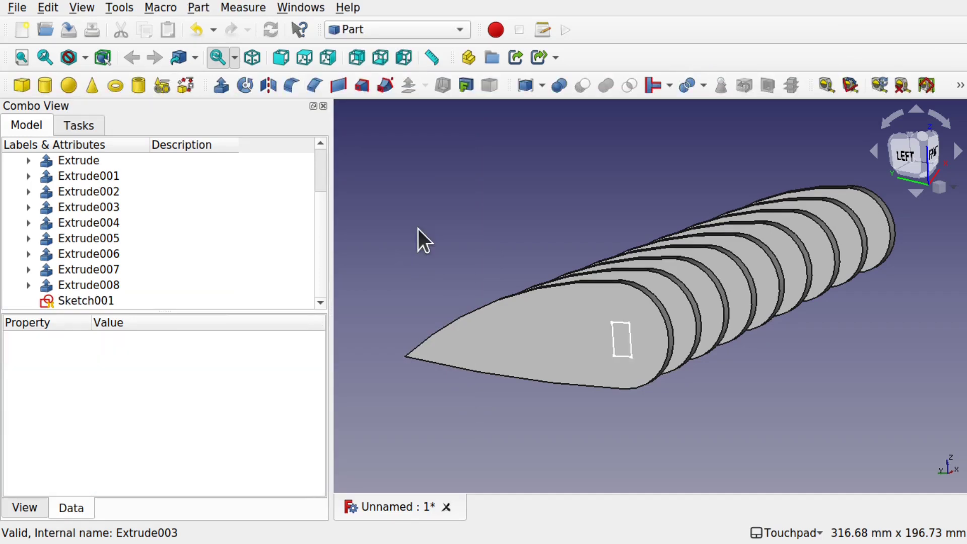
click(92, 299)
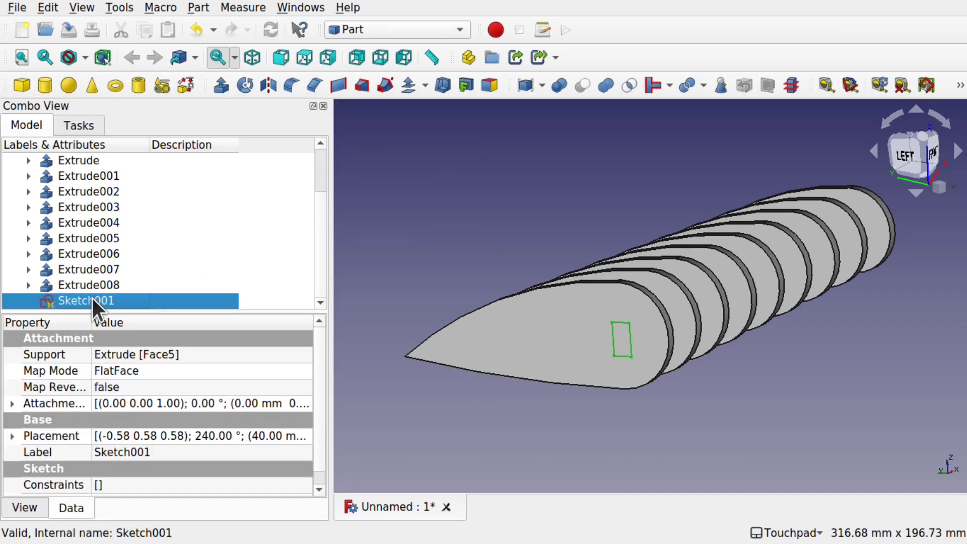
click(218, 85)
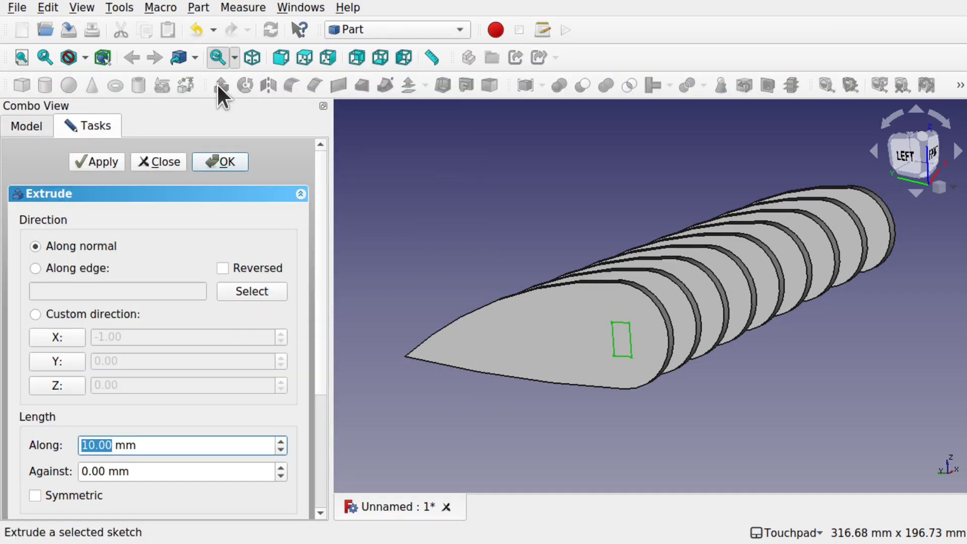
text(300)
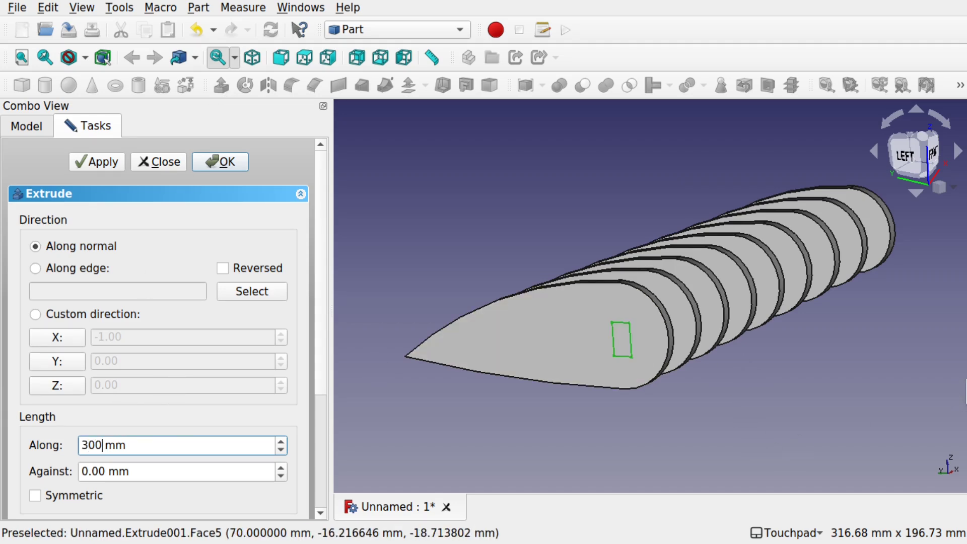
middle_drag(825, 438, 799, 437)
scroll(815, 316, up, 3)
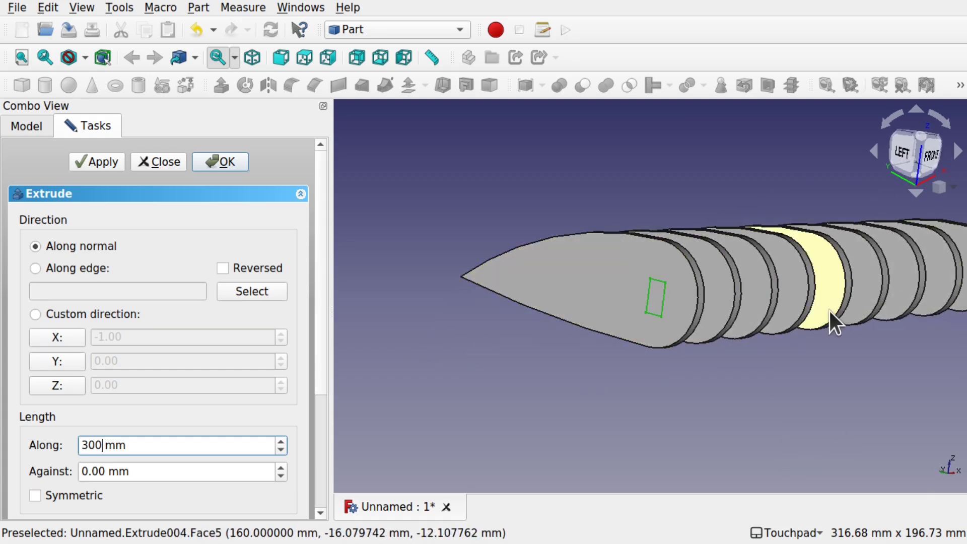
click(58, 335)
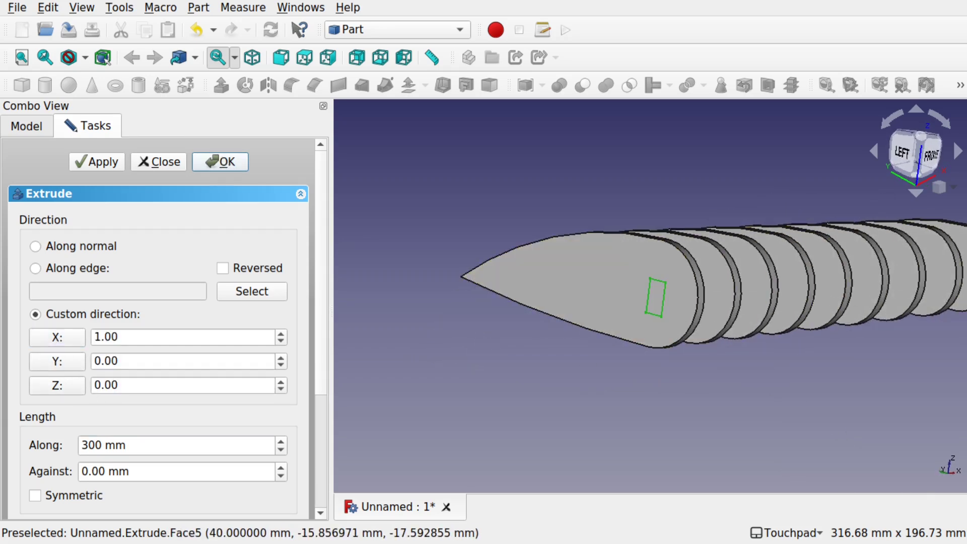
click(222, 157)
middle_drag(854, 296, 736, 241)
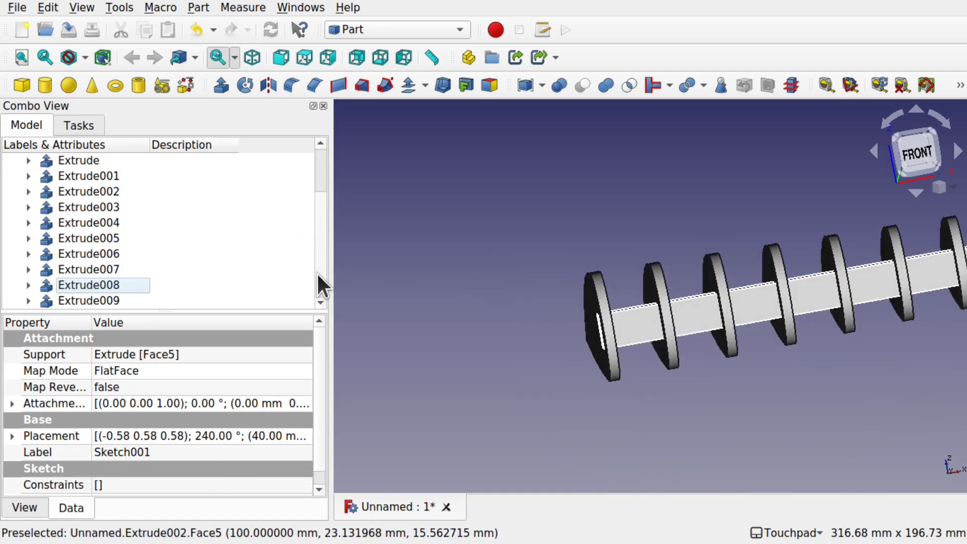
Rename the bar extrusion Extrude009 as SupportExtrude
click(108, 300)
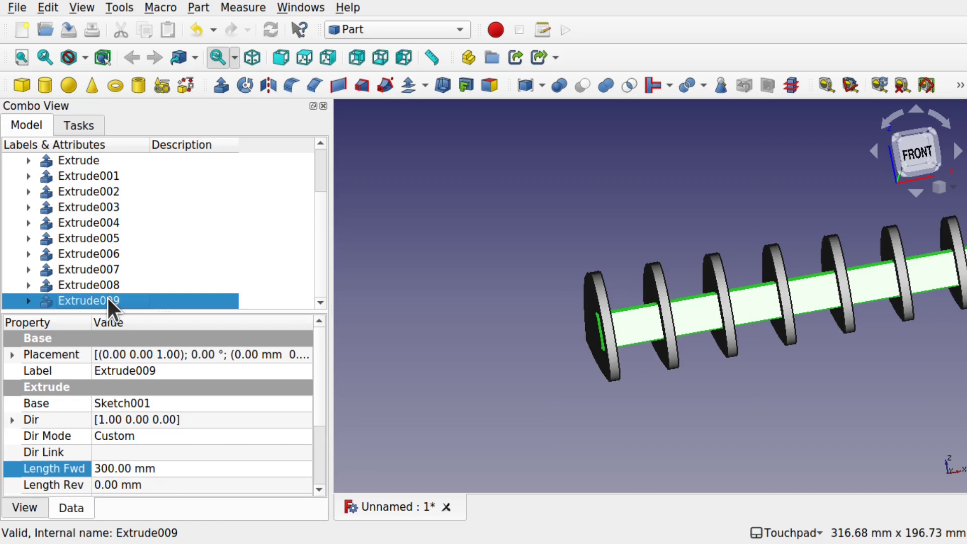
right_click(108, 300)
click(198, 405)
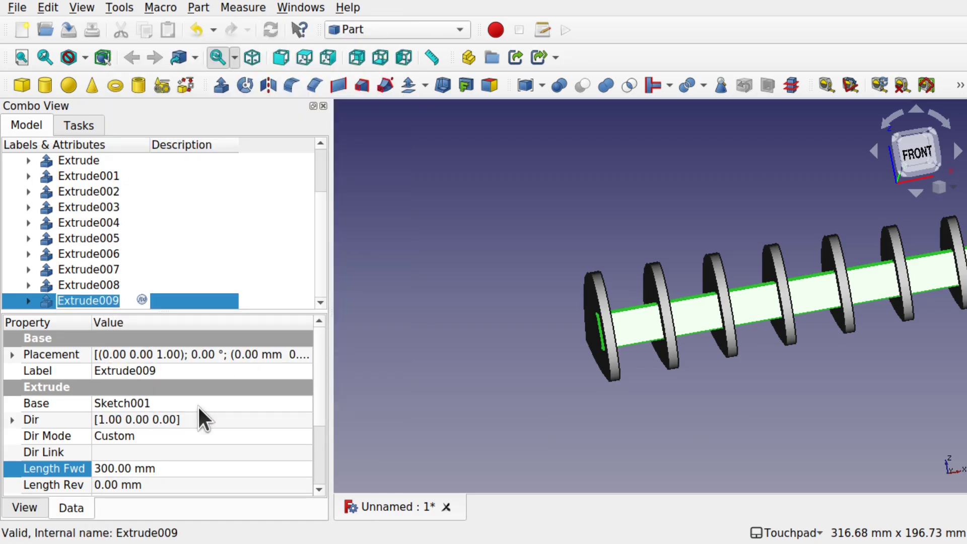
text(SupportExtrude)
key(Return)
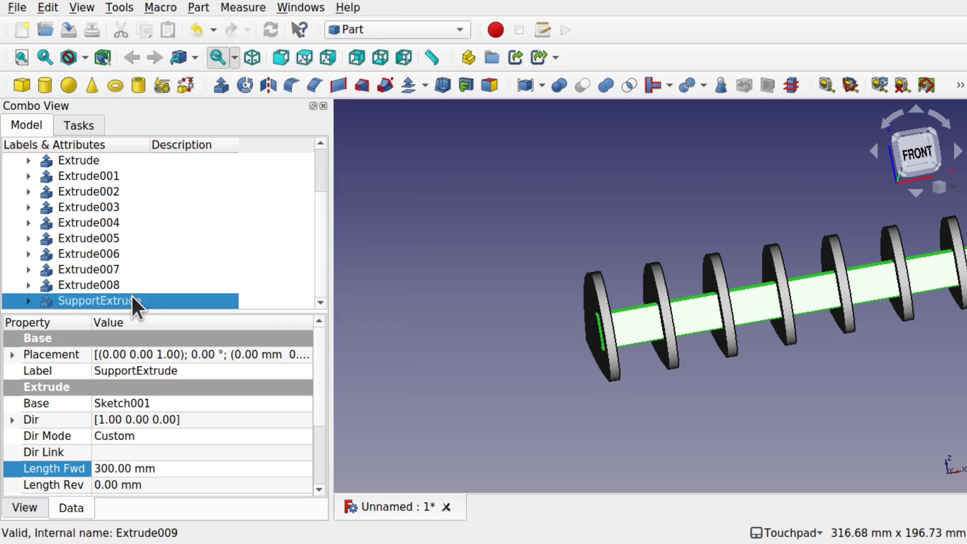
Examine how the bar passes through the row of ribs, highlighting the first few ribs individually
click(443, 331)
scroll(635, 350, down, 3)
drag(652, 353, 660, 439)
click(497, 368)
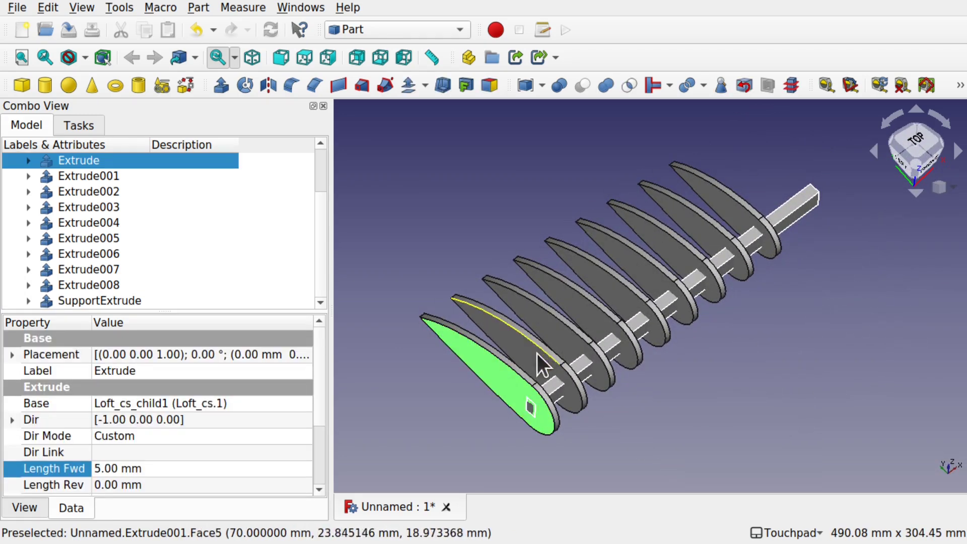
click(544, 348)
click(550, 335)
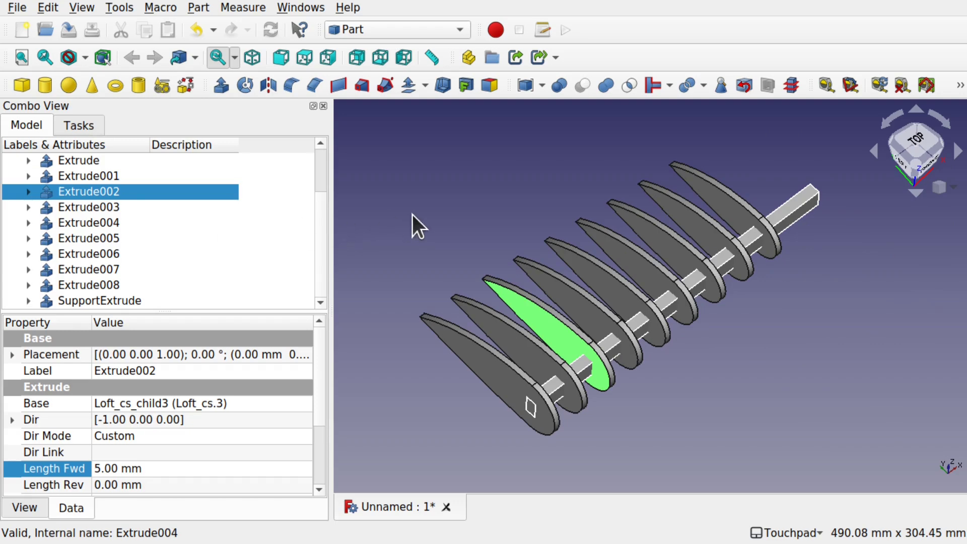
click(444, 230)
drag(695, 273, 549, 300)
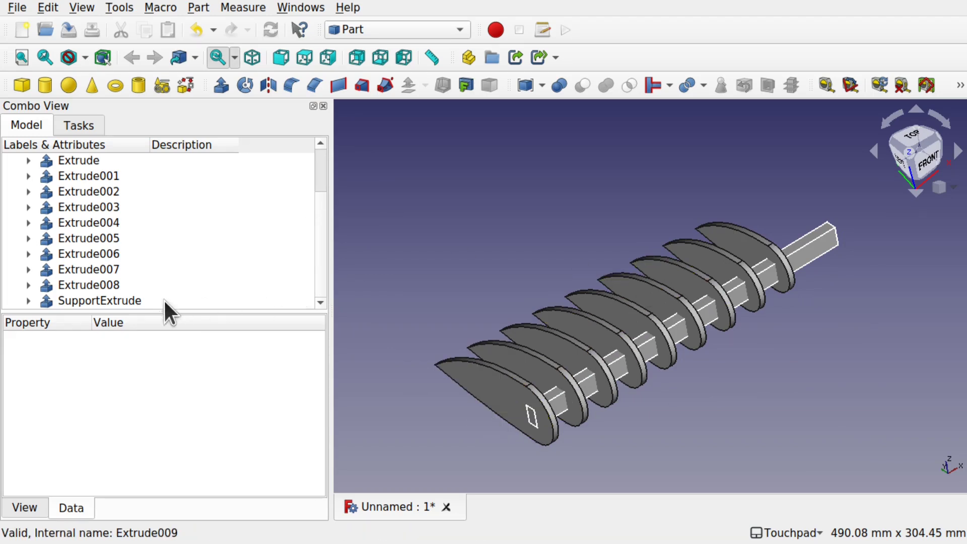
Transform SupportExtrude, moving the bar about 44 mm in the negative X direction so it protrudes beyond the first rib
click(138, 300)
right_click(138, 300)
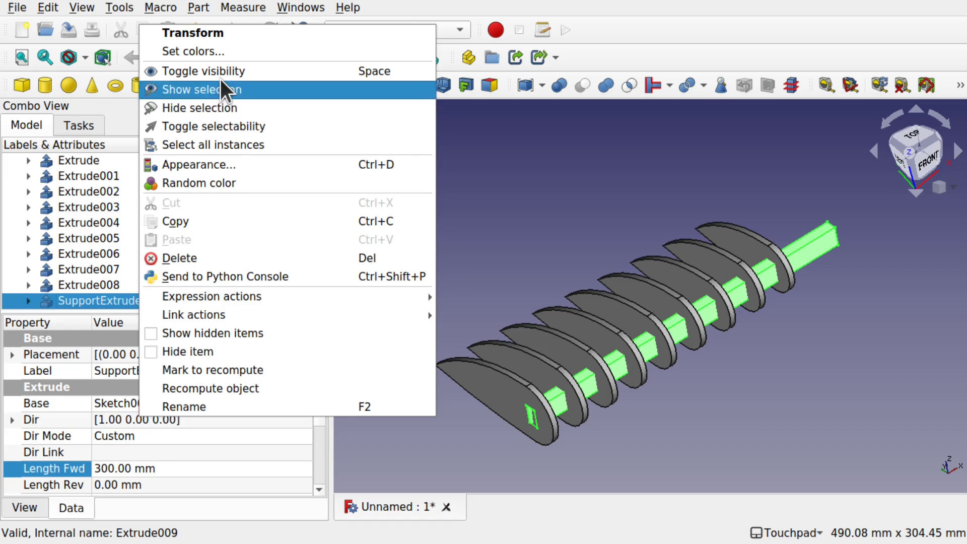
click(231, 33)
drag(574, 392, 533, 419)
middle_drag(473, 427, 797, 357)
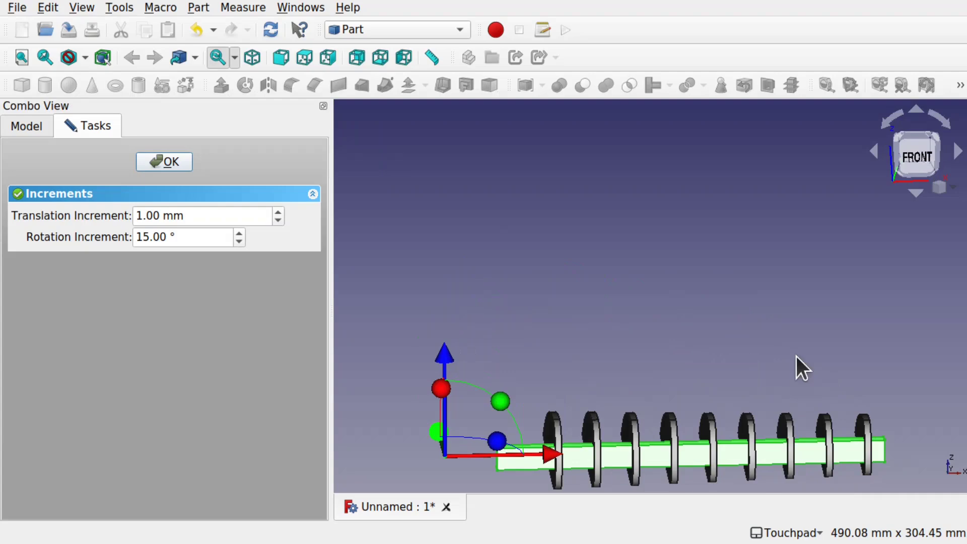
click(166, 162)
middle_drag(829, 447, 597, 358)
Examine the individual rib extrusions, highlighting several of them in the 3D view and in the model tree
click(600, 401)
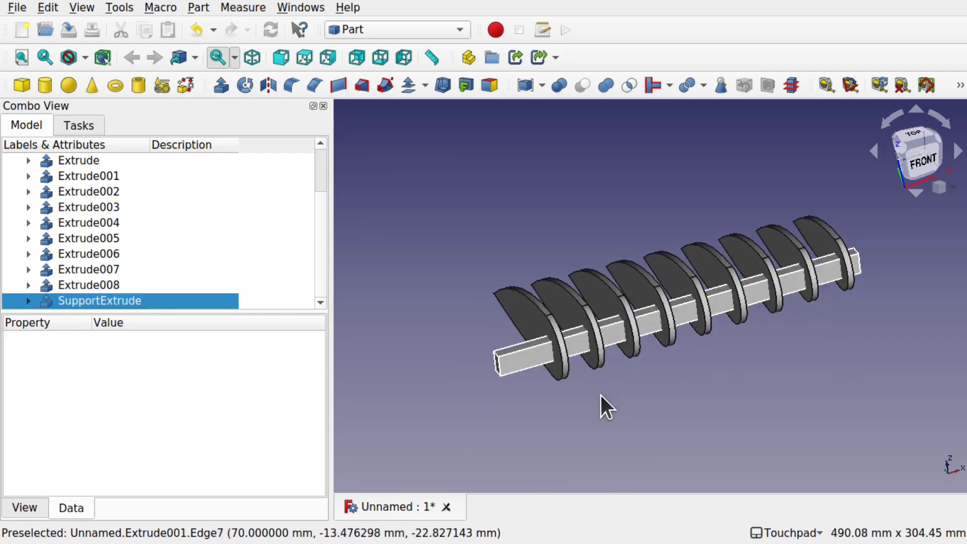
click(523, 313)
click(562, 300)
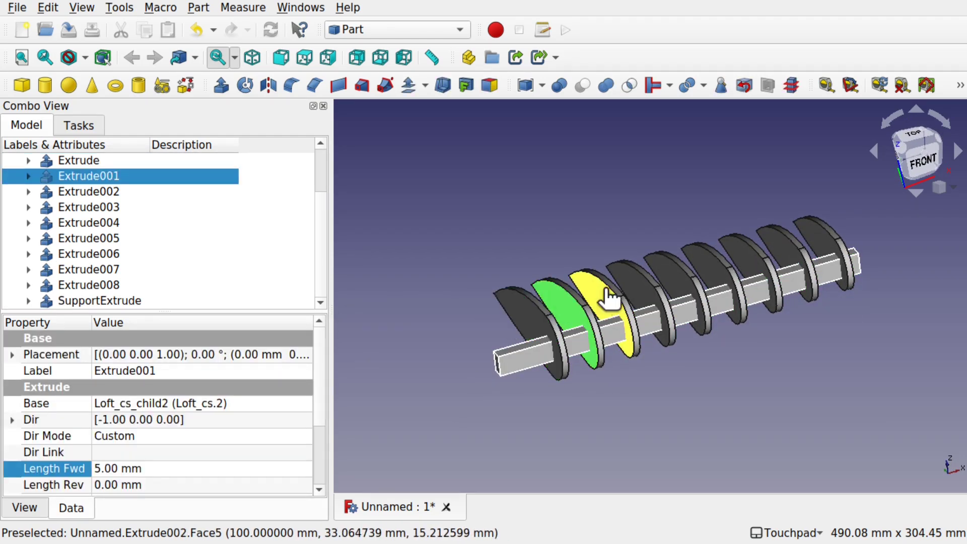
click(603, 288)
click(441, 275)
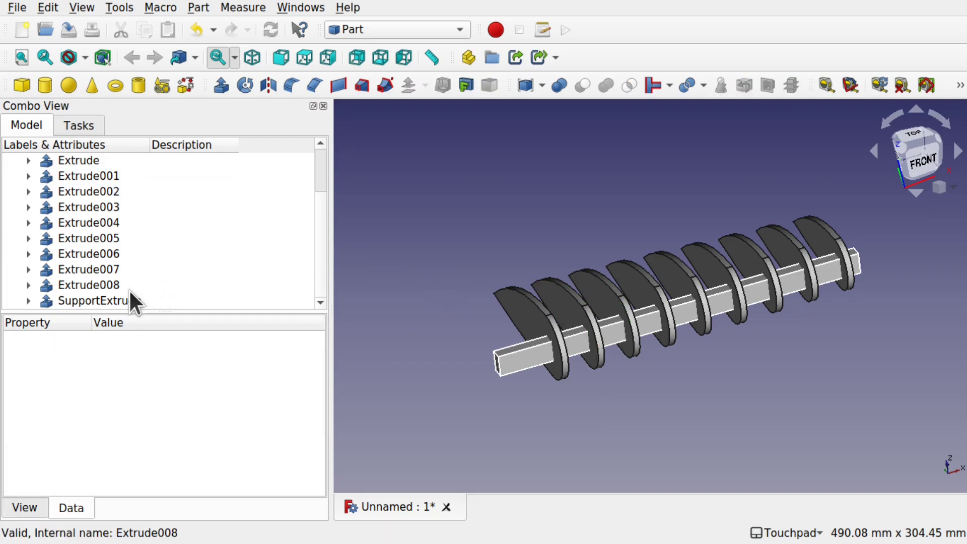
click(113, 286)
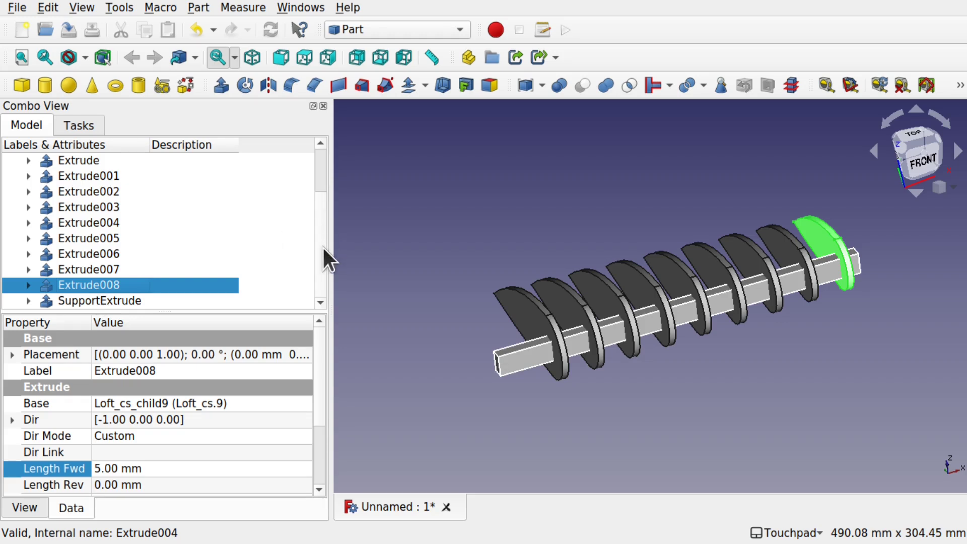
scroll(322, 248, up, 1)
scroll(325, 234, up, 1)
scroll(325, 234, down, 1)
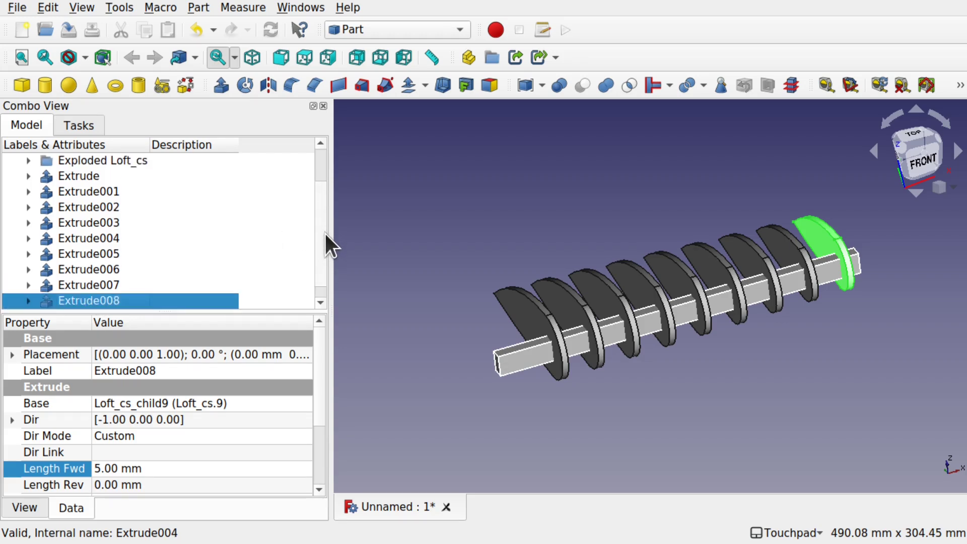
click(89, 192)
click(99, 207)
click(94, 223)
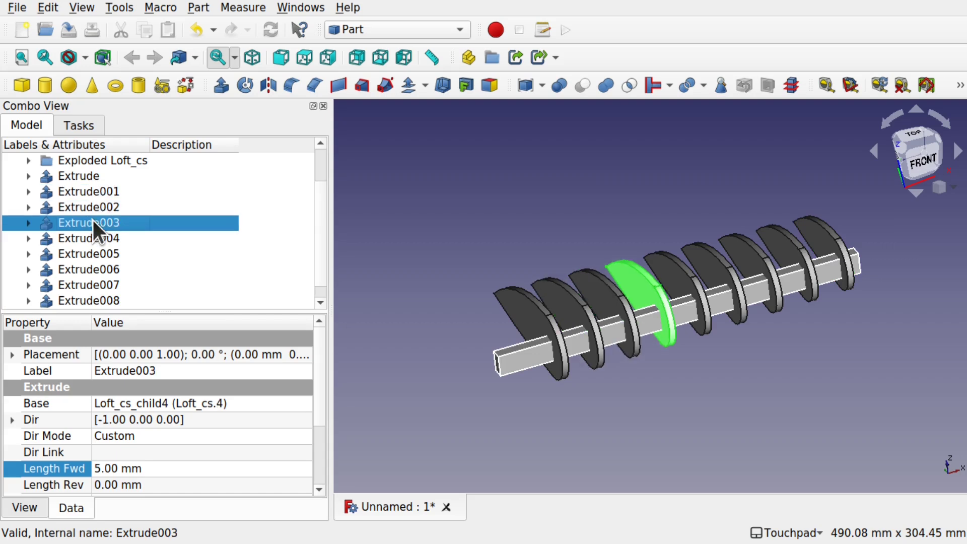
Combine the nine rib extrusions, Extrude through Extrude008, into one compound with Make compound
click(80, 174)
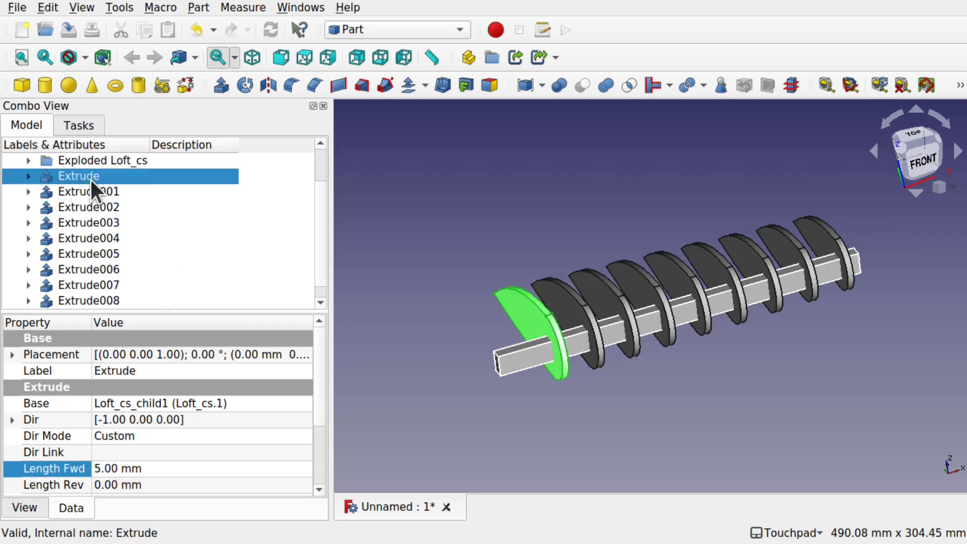
click(322, 236)
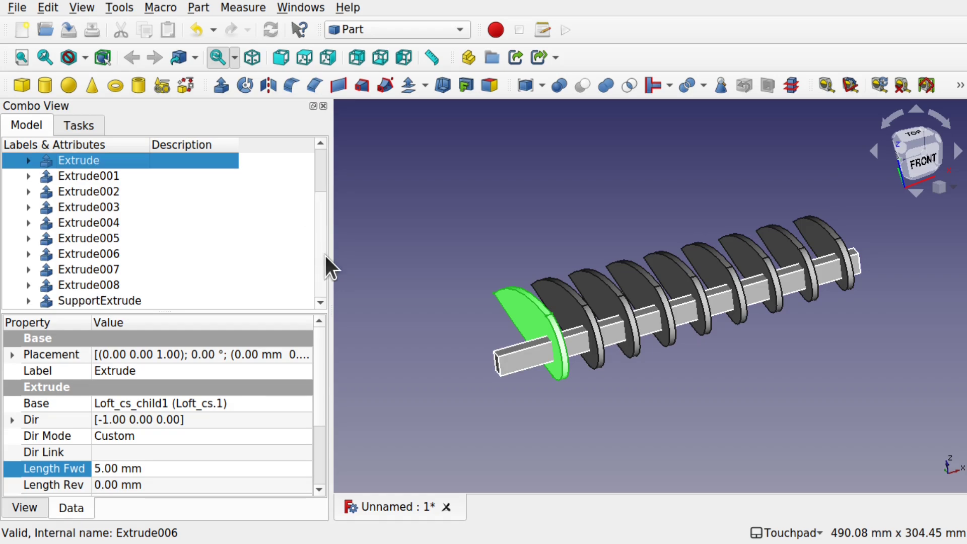
shift+click(98, 284)
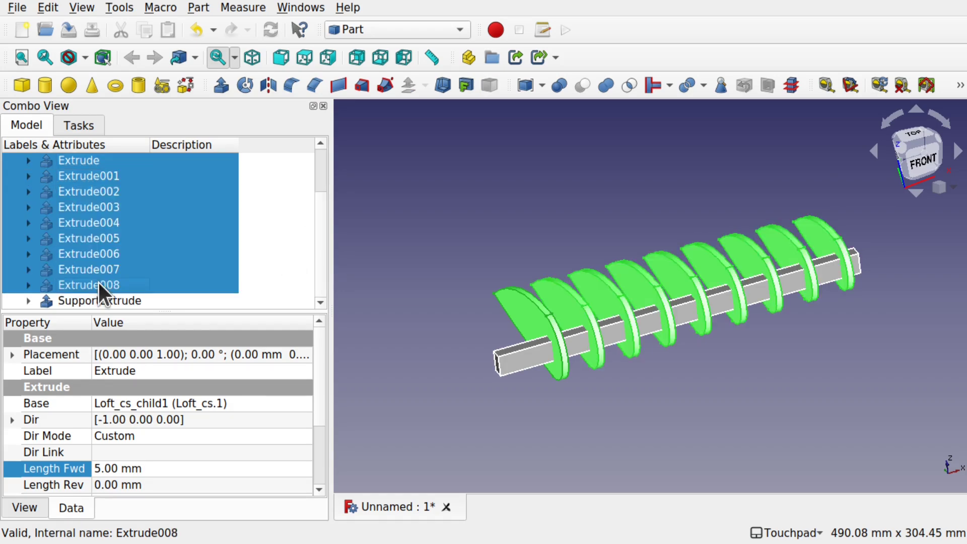
click(199, 8)
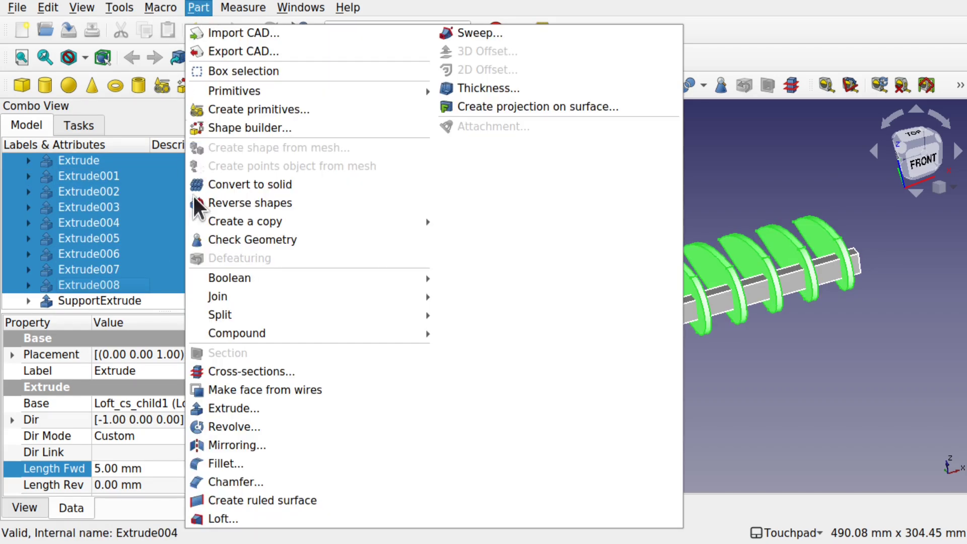
mouse_move(354, 328)
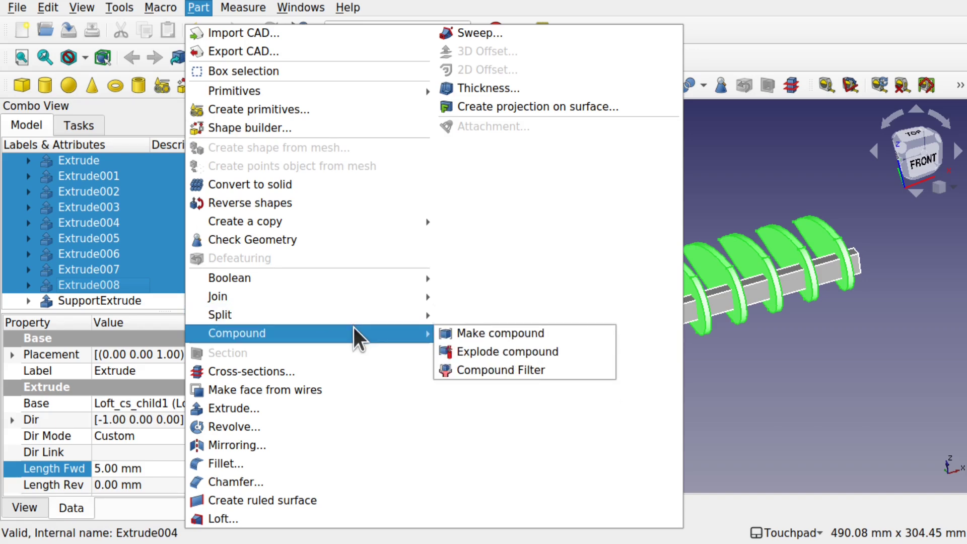
click(467, 332)
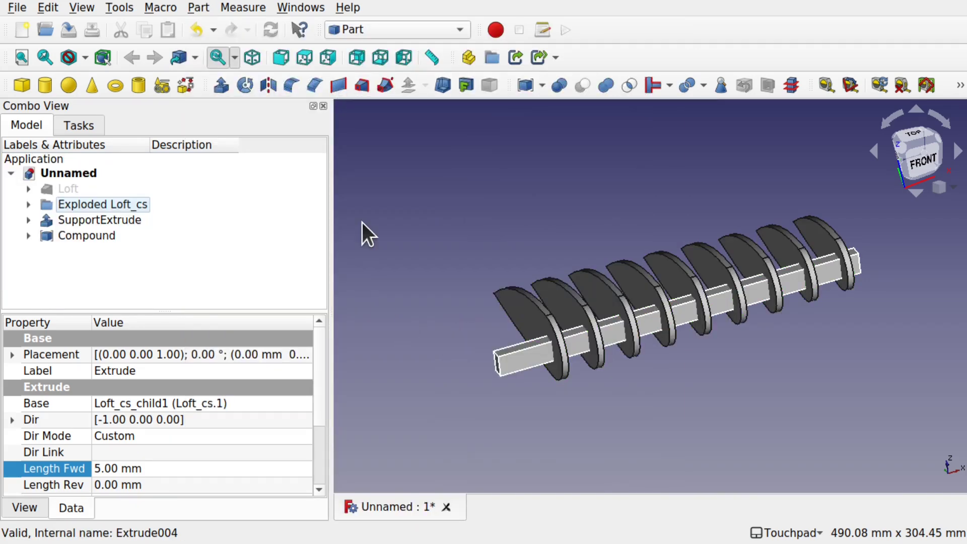
Rename the compound of ribs as ProfileCompound
click(100, 234)
right_click(99, 232)
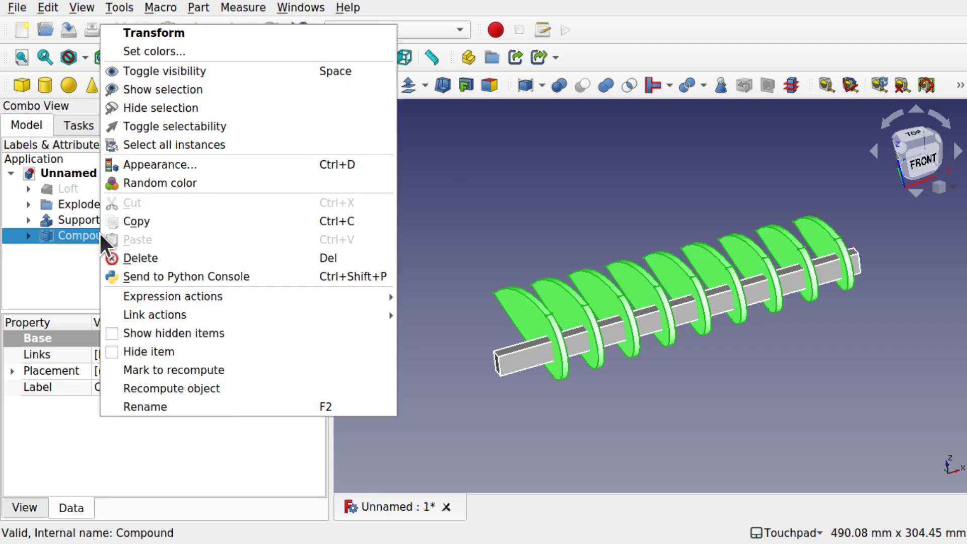
click(179, 408)
key(Home)
text(Profile)
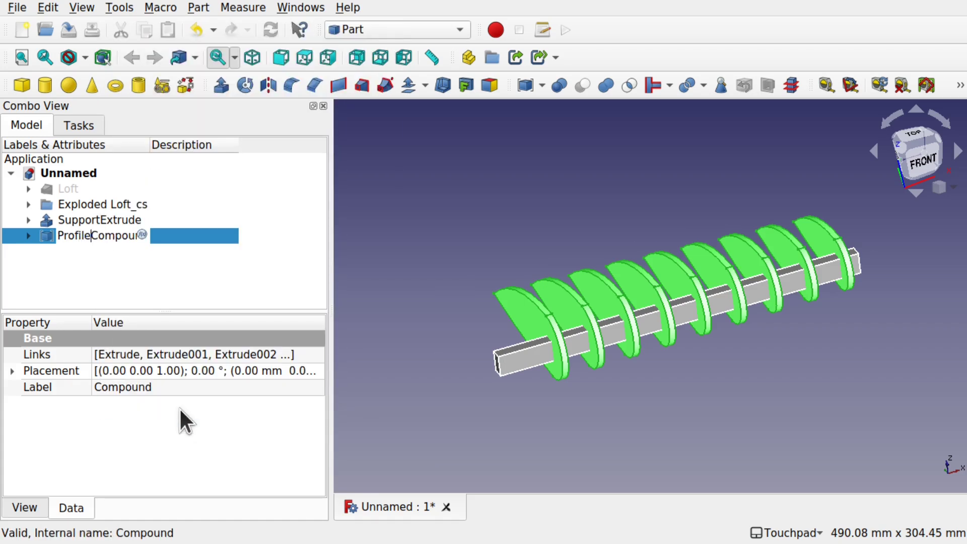
click(165, 272)
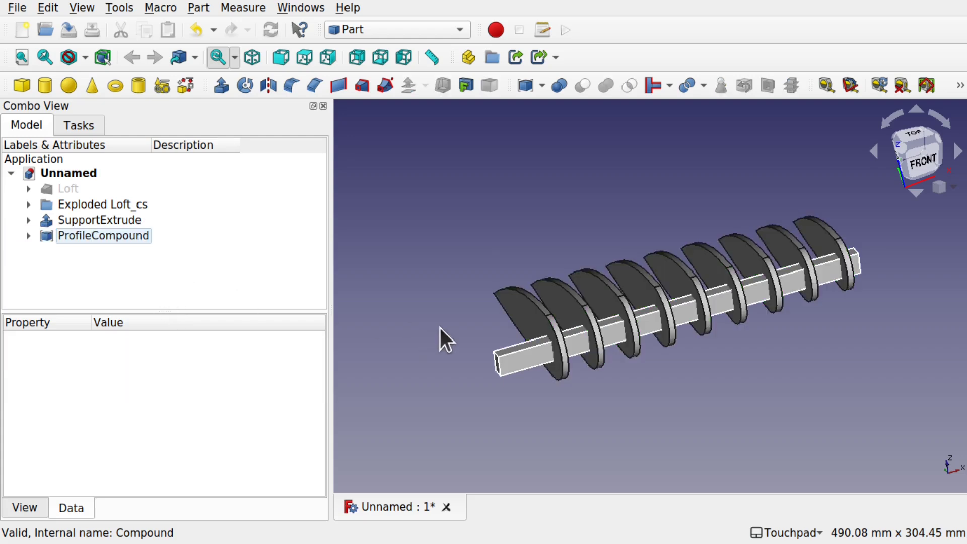
Cut SupportExtrude out of ProfileCompound with a Boolean Cut to make rectangular slots through all the ribs
alt+drag(475, 301, 506, 314)
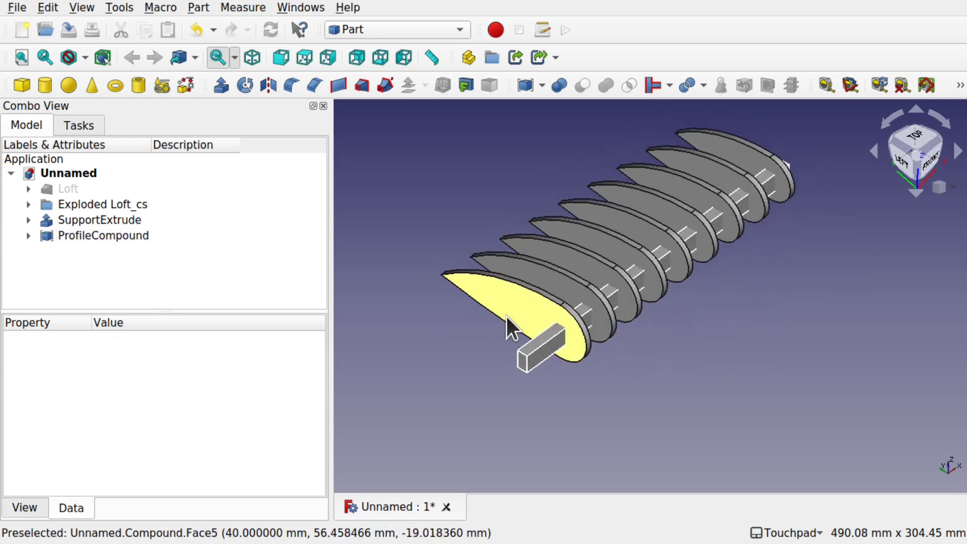
click(506, 315)
click(99, 265)
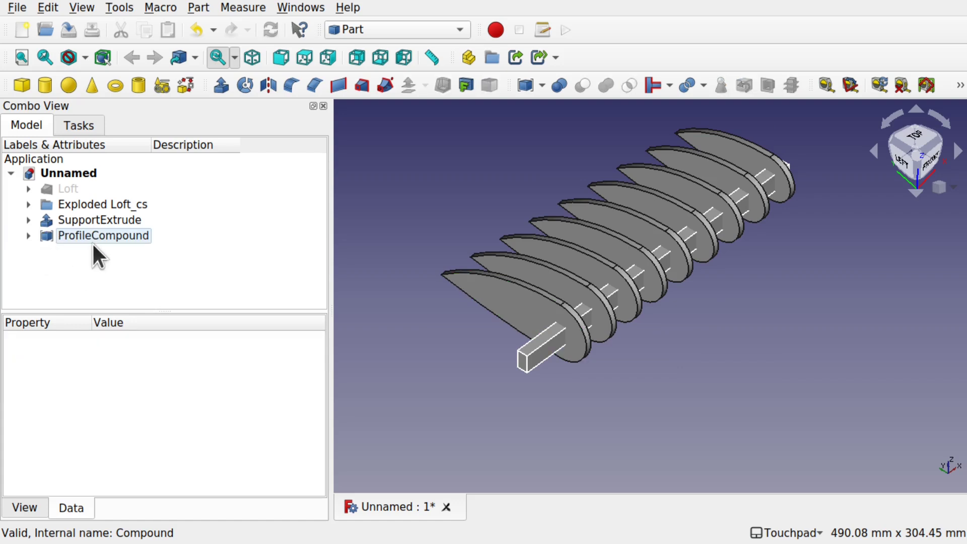
click(107, 235)
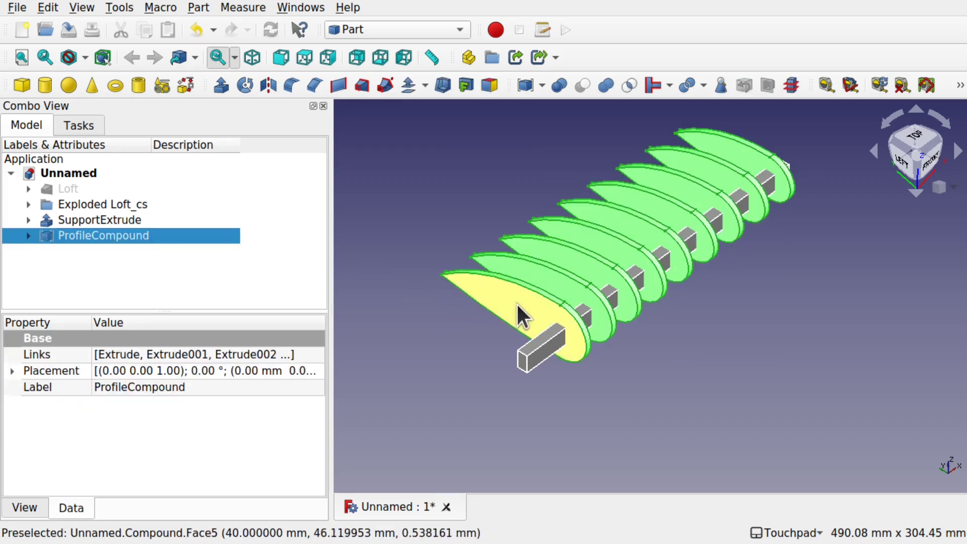
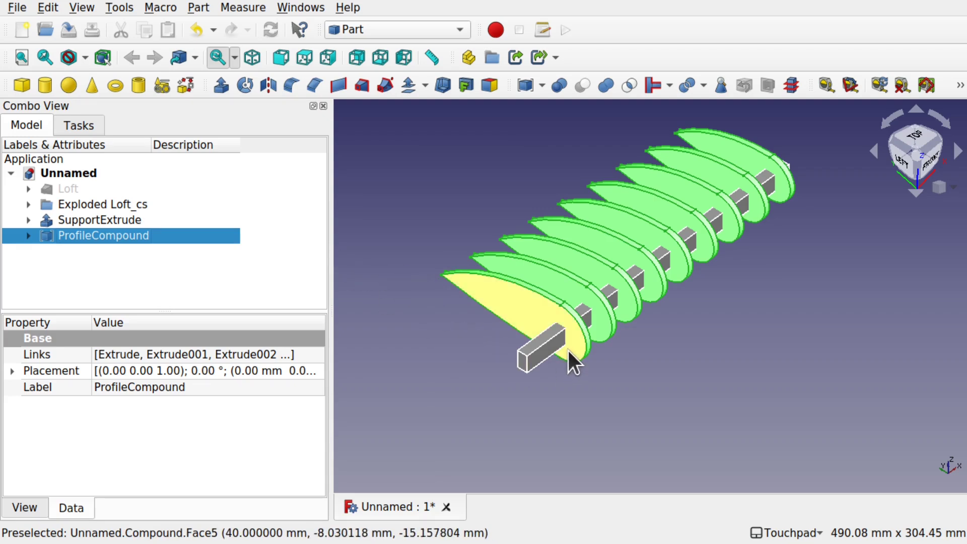
ctrl+click(543, 352)
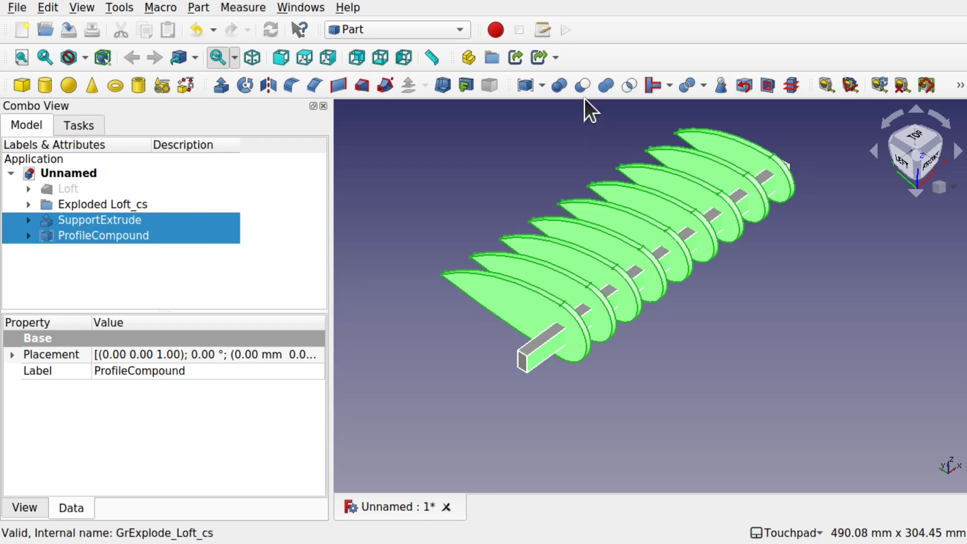
click(200, 7)
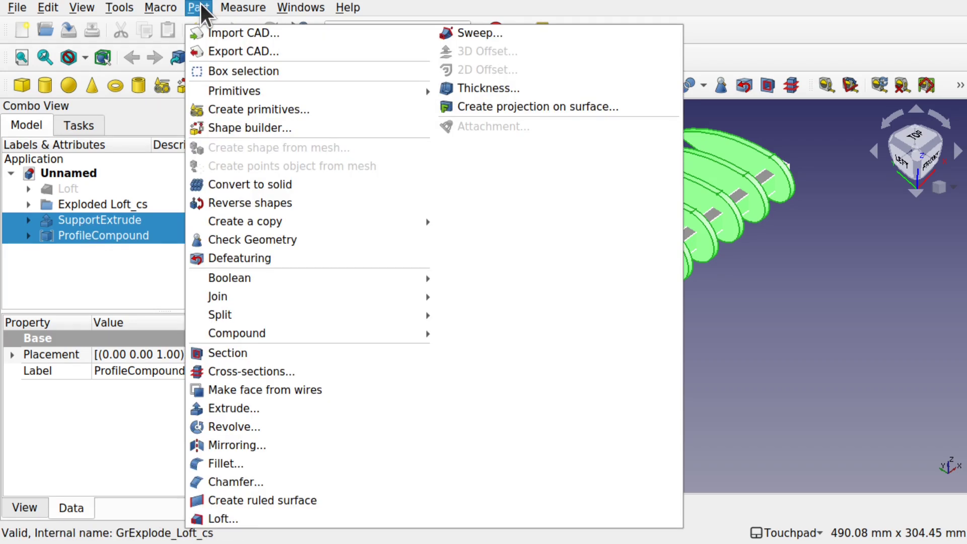
mouse_move(371, 280)
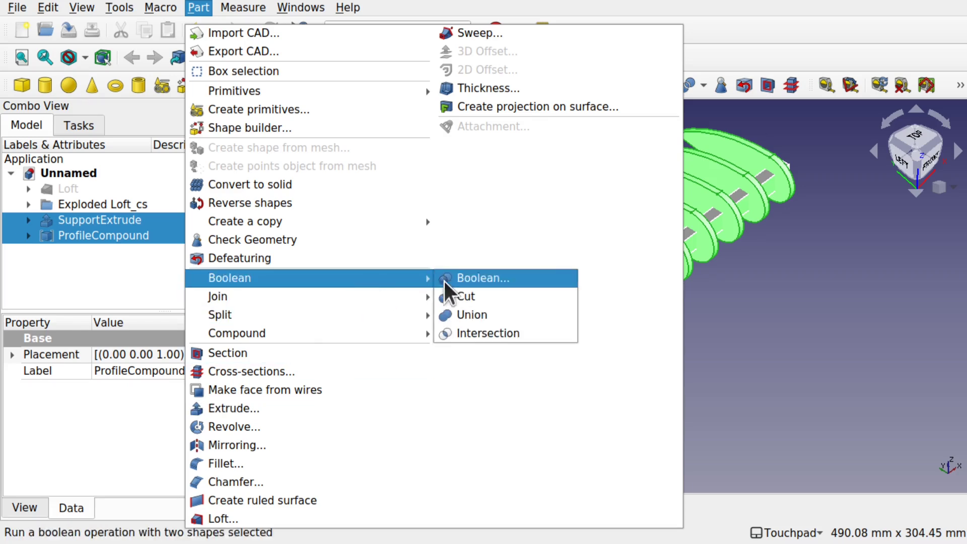
click(468, 296)
alt+drag(469, 294, 605, 278)
Expand the Cut in the model tree and make its SupportExtrude bar visible alongside the slotted ribs
click(28, 220)
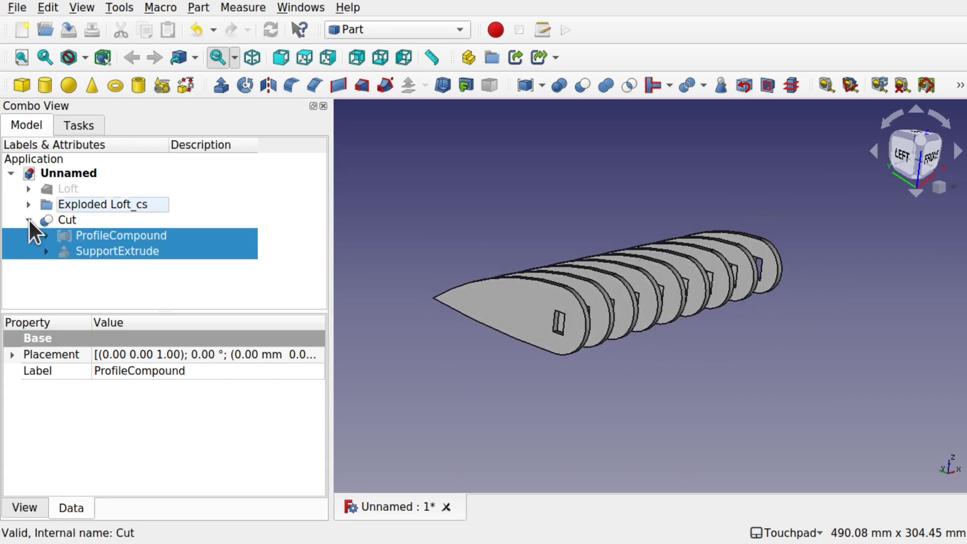
click(127, 275)
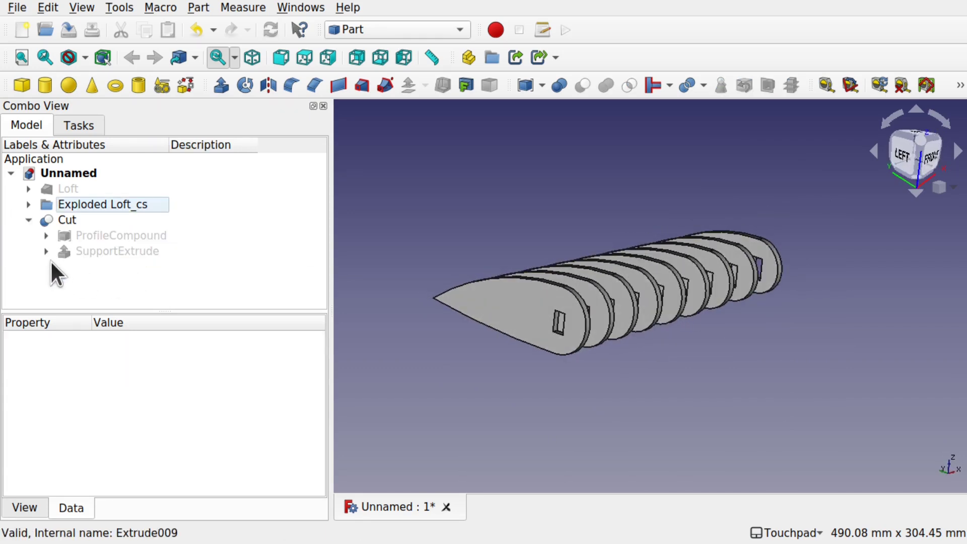
click(45, 235)
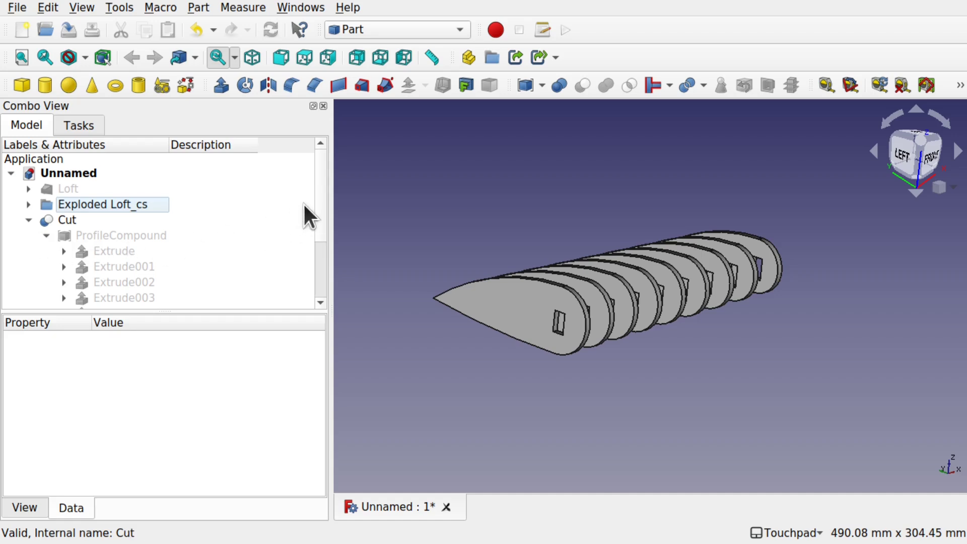
click(46, 235)
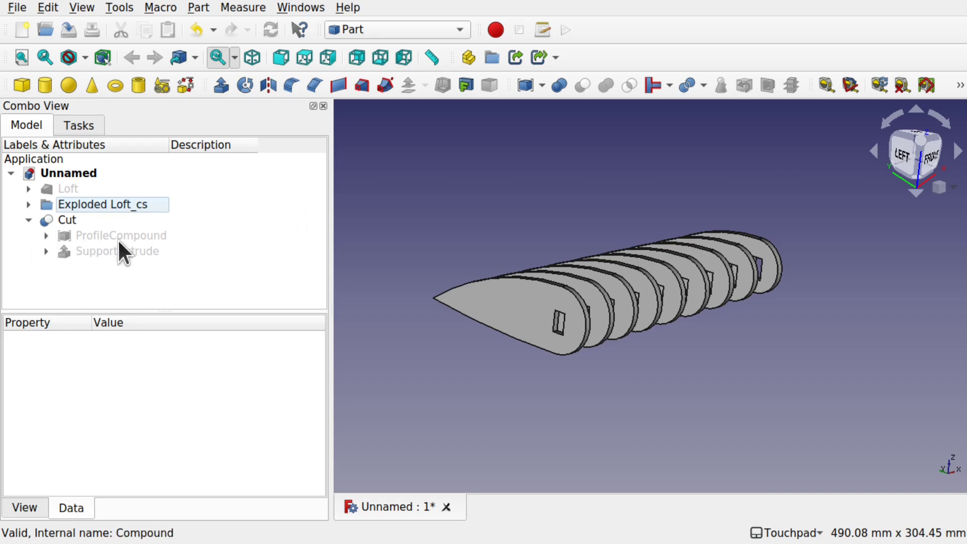
click(96, 252)
key(space)
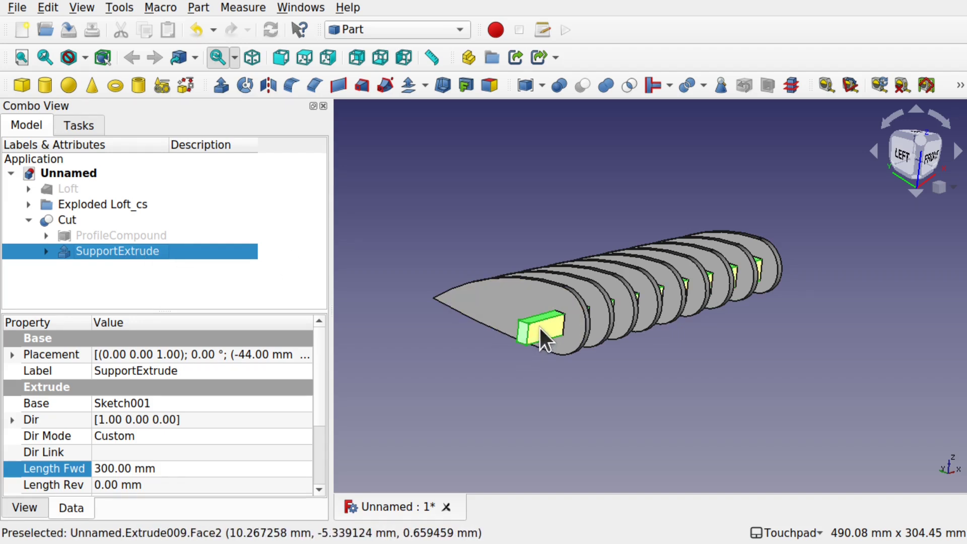
Move the SupportExtrude bar up 24 mm along Z with Transform to open the rib slots at the upper edge
right_click(187, 256)
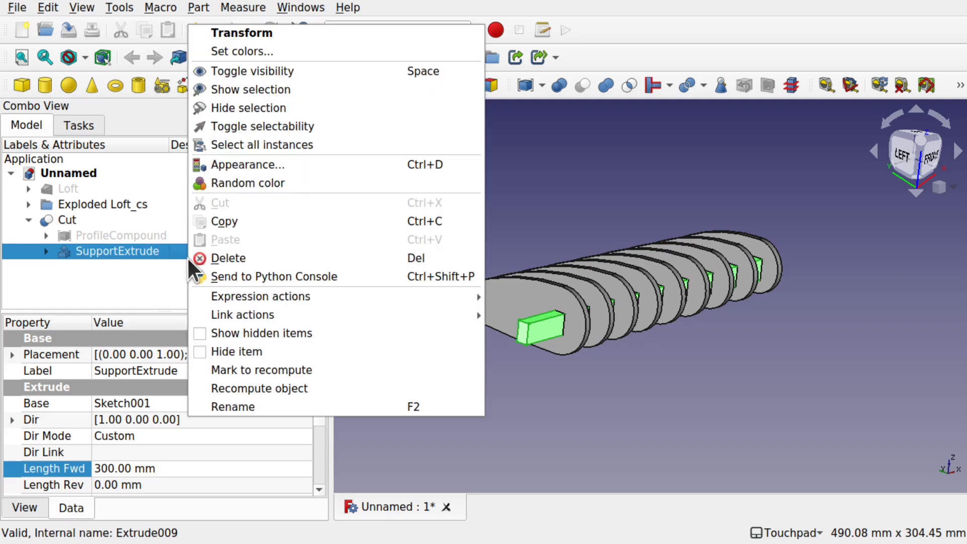
click(269, 35)
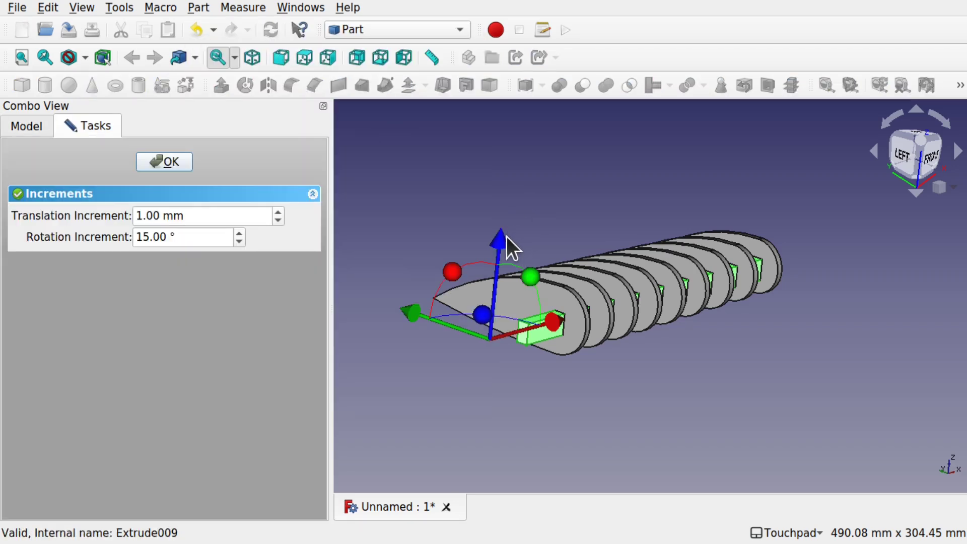
drag(507, 240, 504, 218)
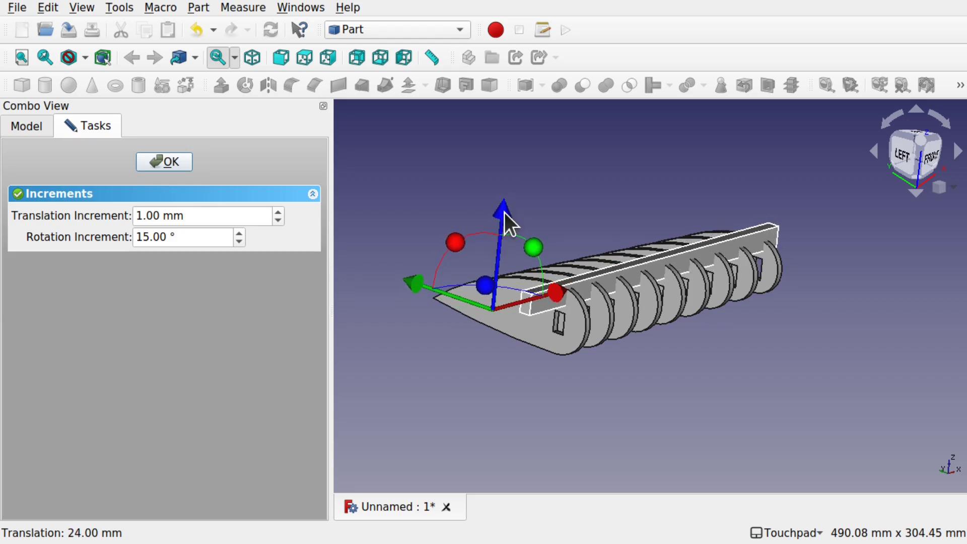
click(166, 162)
click(543, 294)
alt+drag(600, 315, 613, 215)
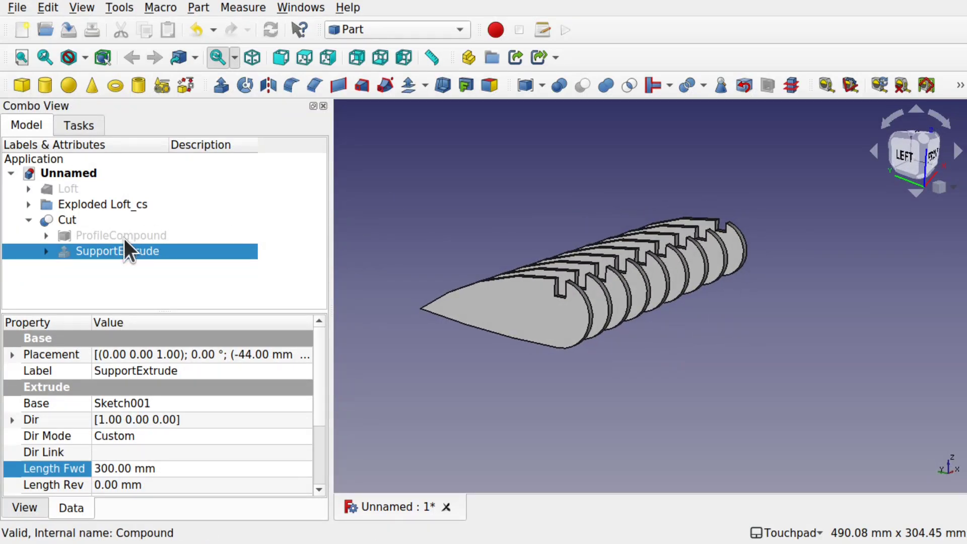
Move SupportExtrude back down 24 mm along Z with Transform to restore the closed rib slots
right_click(116, 252)
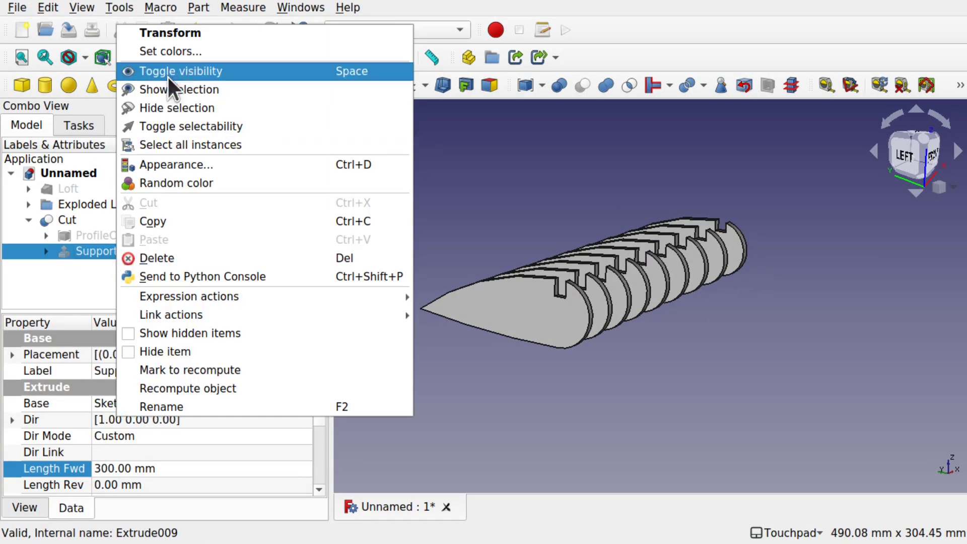
click(189, 36)
drag(507, 208, 510, 238)
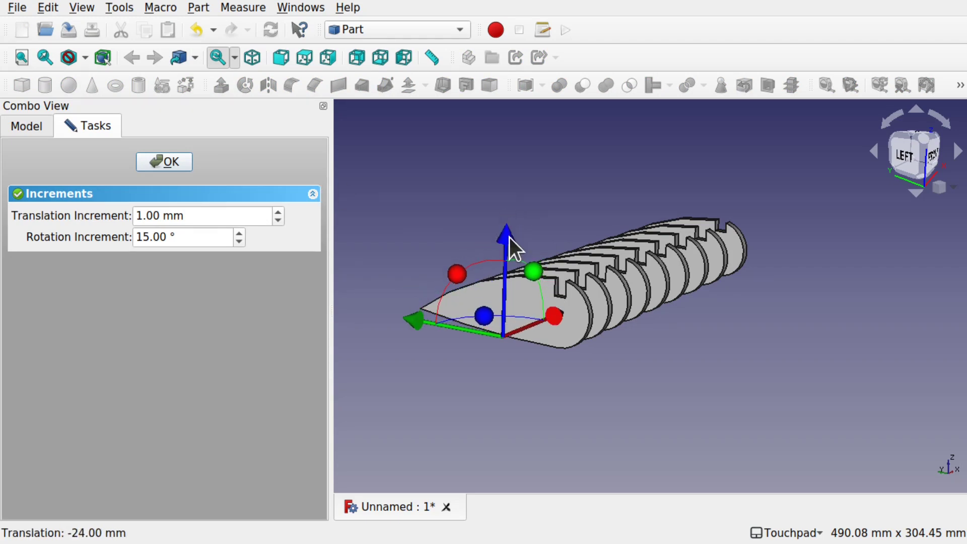
click(166, 161)
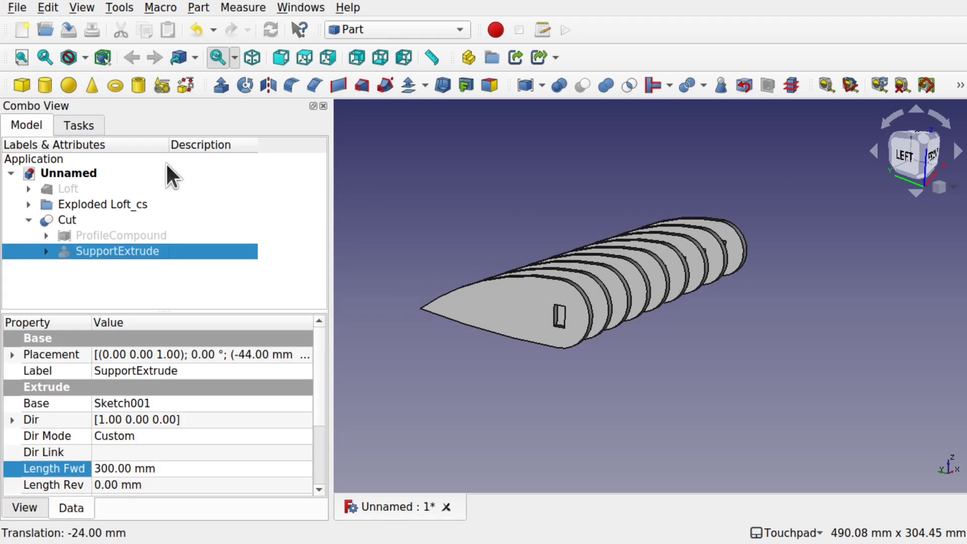
View the slotted ribs with and without the SupportExtrude bar, leaving the bar visible
alt+drag(504, 313, 533, 333)
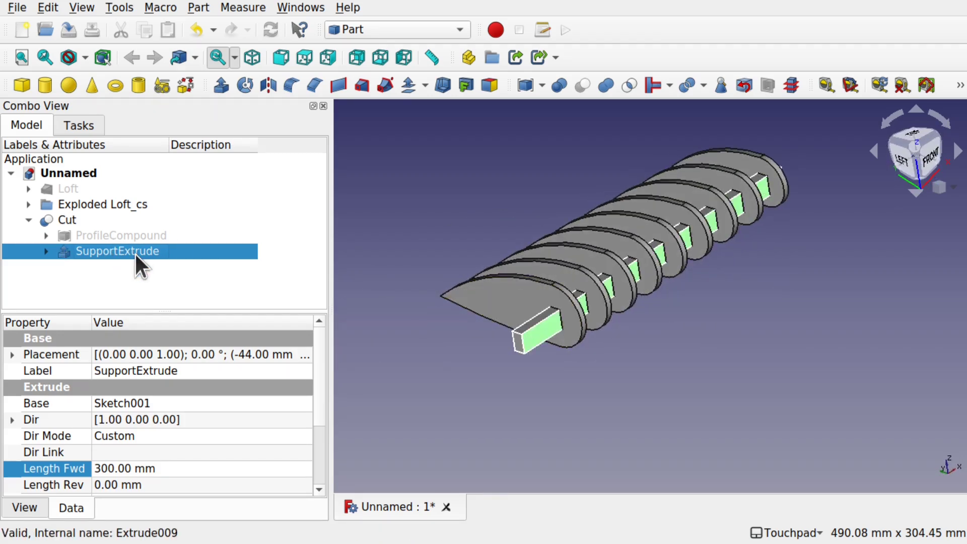
alt+drag(566, 324, 547, 335)
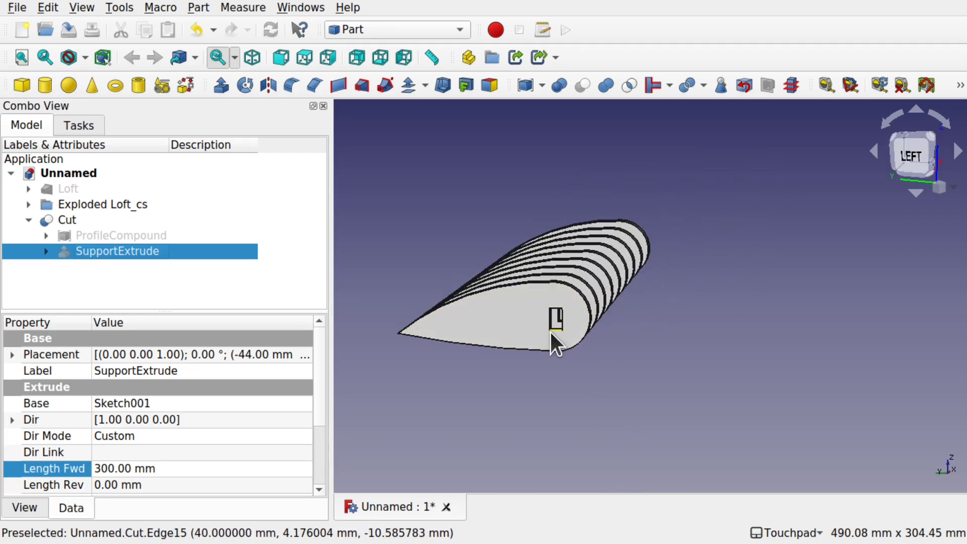
alt+drag(554, 328, 564, 315)
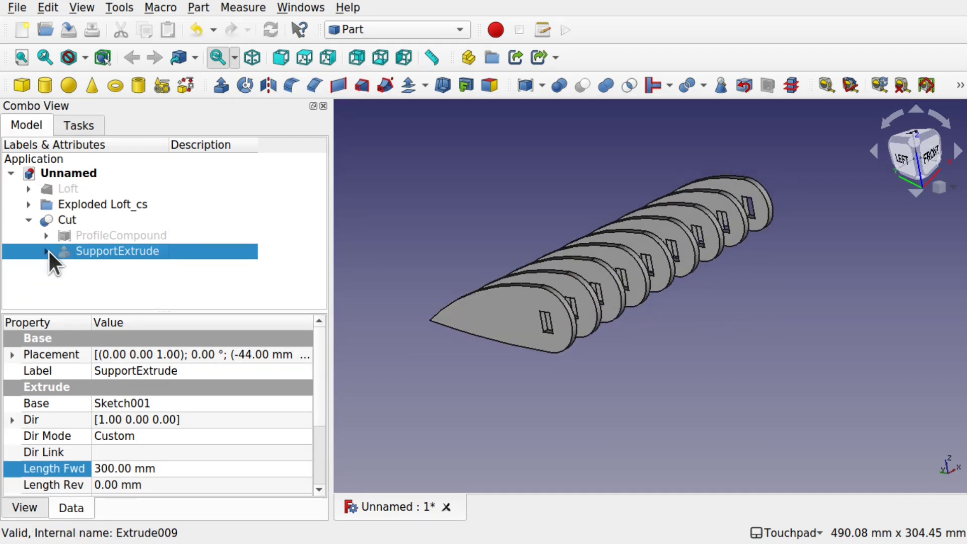
key(space)
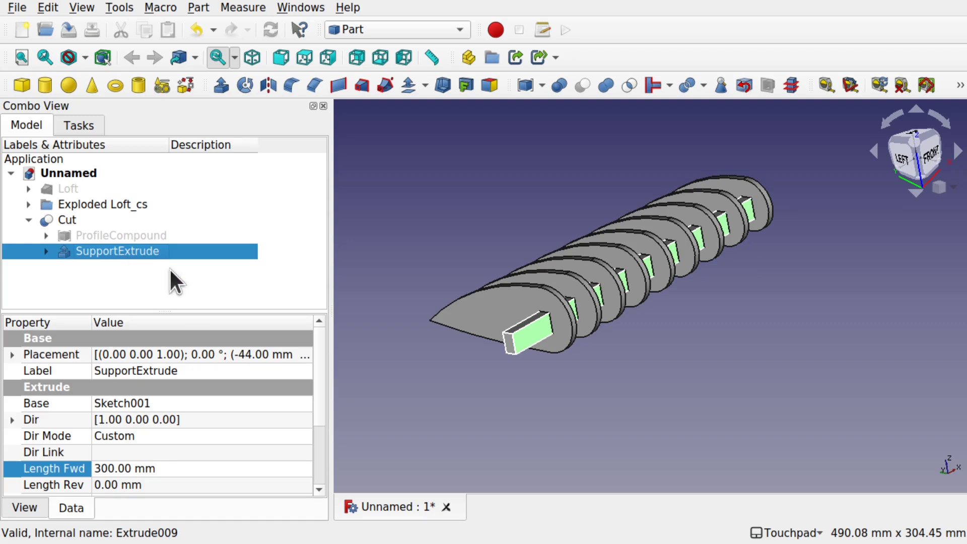
Duplicate SupportExtrude alone, excluding its dependencies Sketch001, Loft_cs.1, Loft_cs and Extrude
key(ctrl+e)
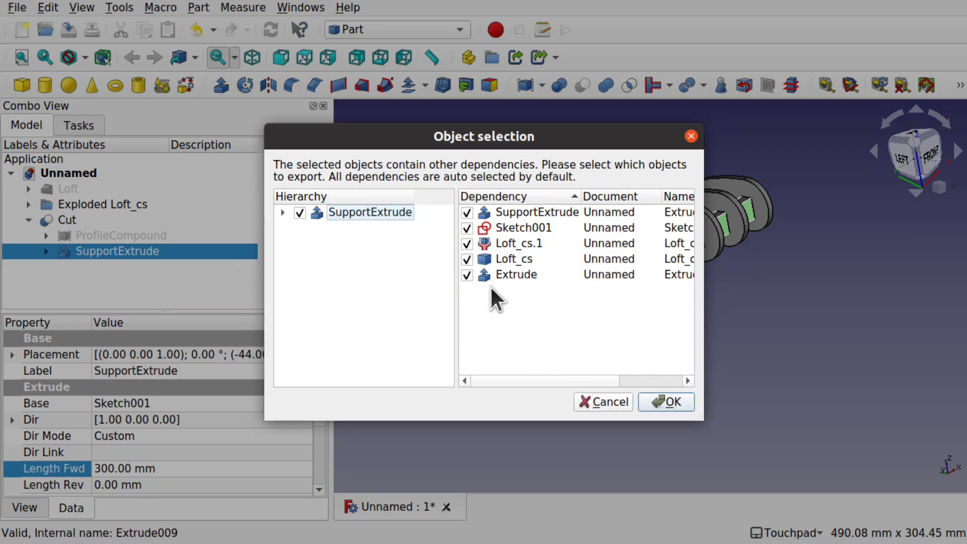
click(468, 213)
click(467, 212)
click(467, 229)
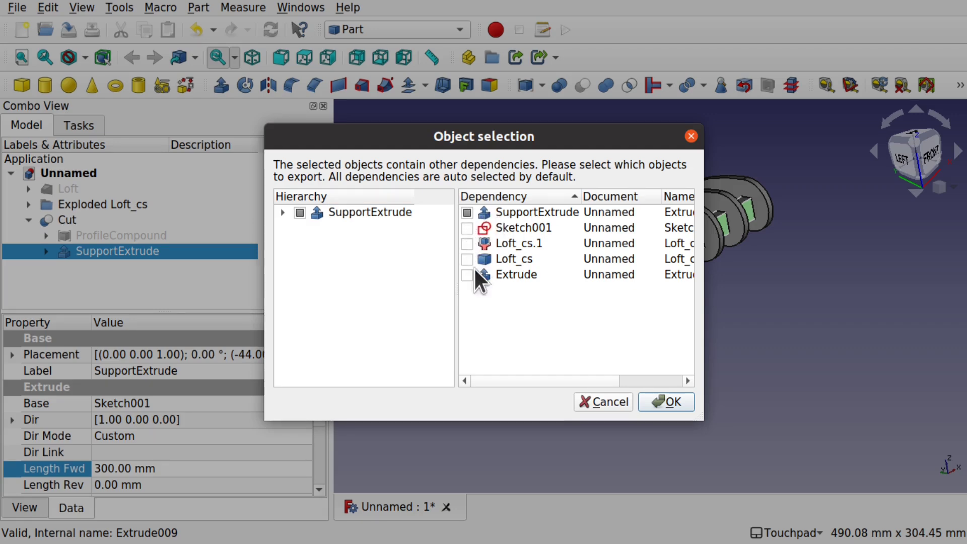
click(655, 402)
click(123, 281)
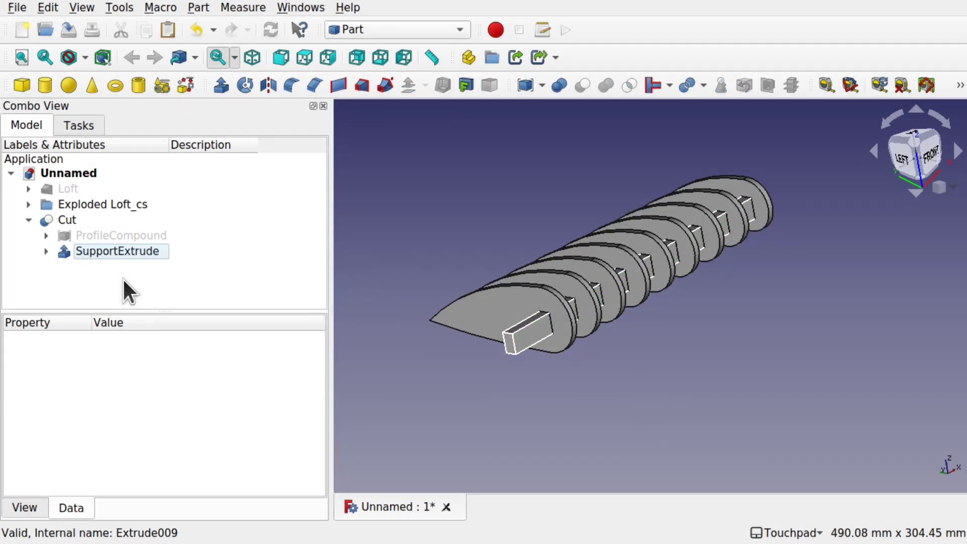
click(85, 267)
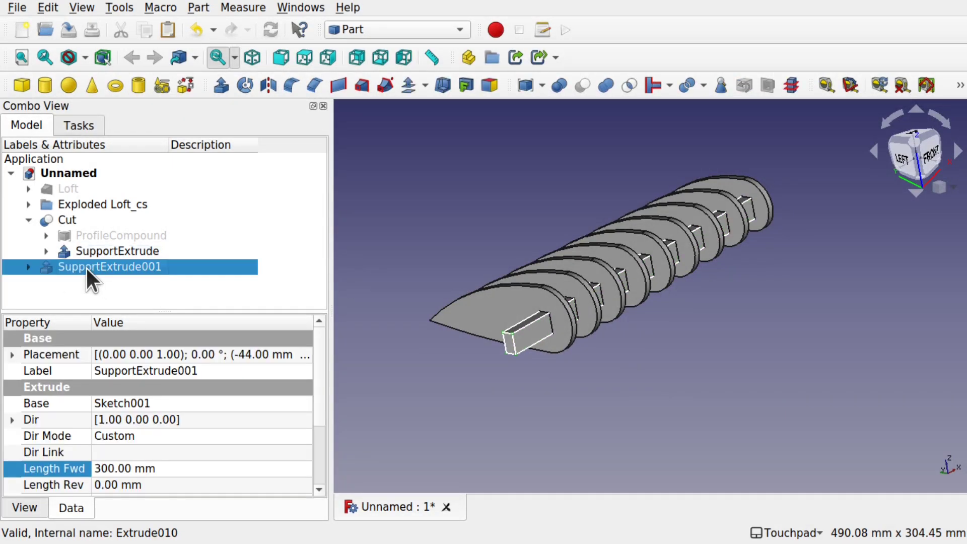
Compare SupportExtrude with its duplicate SupportExtrude001 by hiding and showing the original bar
click(108, 251)
click(114, 267)
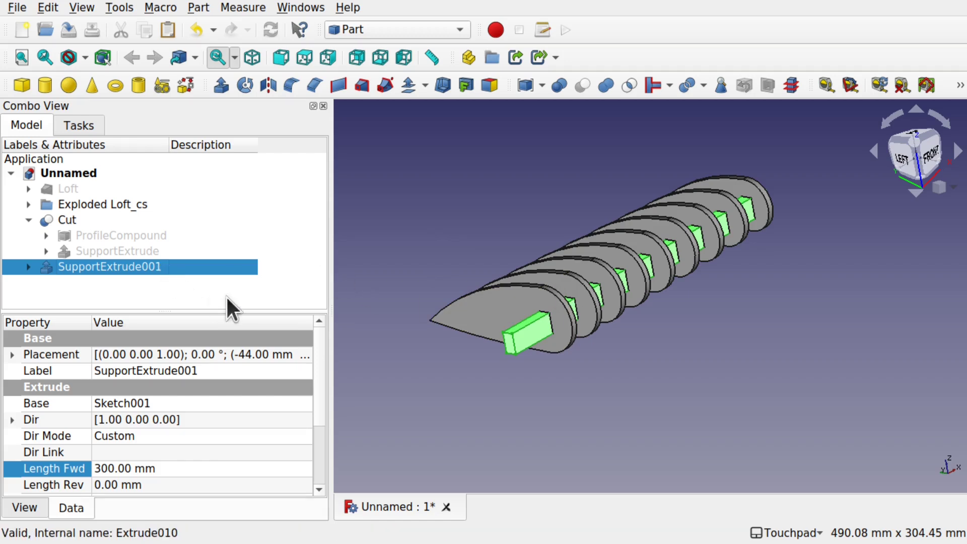
click(140, 252)
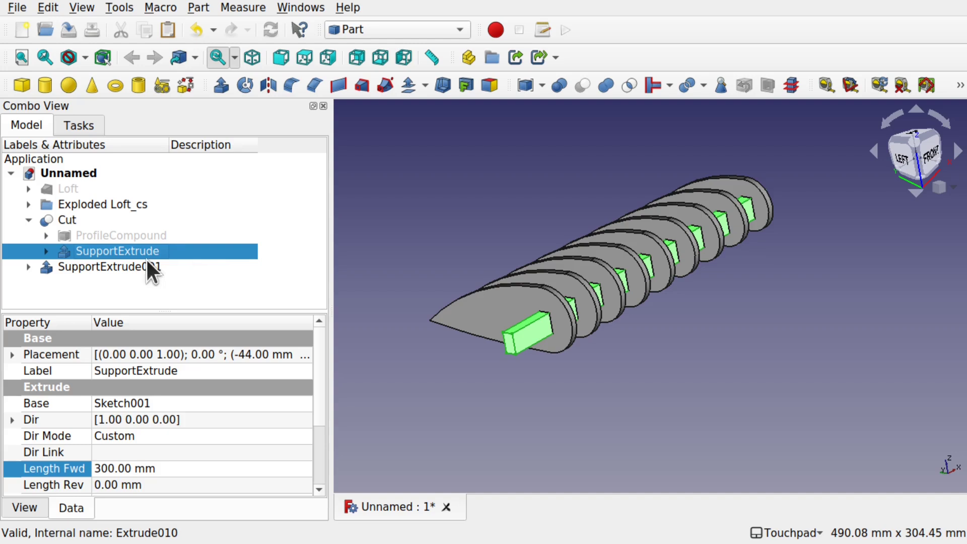
click(143, 266)
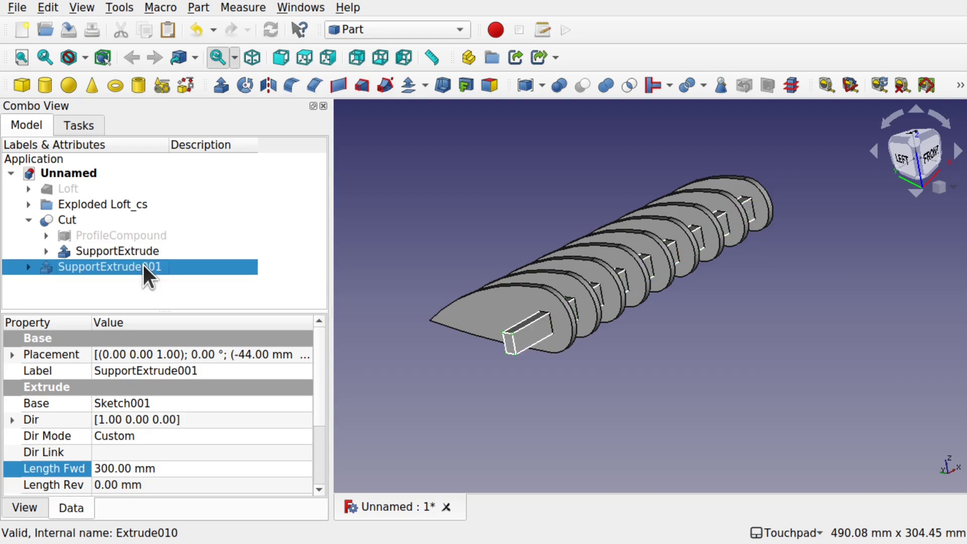
Move the duplicate bar SupportExtrude001 down 6 mm along Z with Transform
right_click(94, 267)
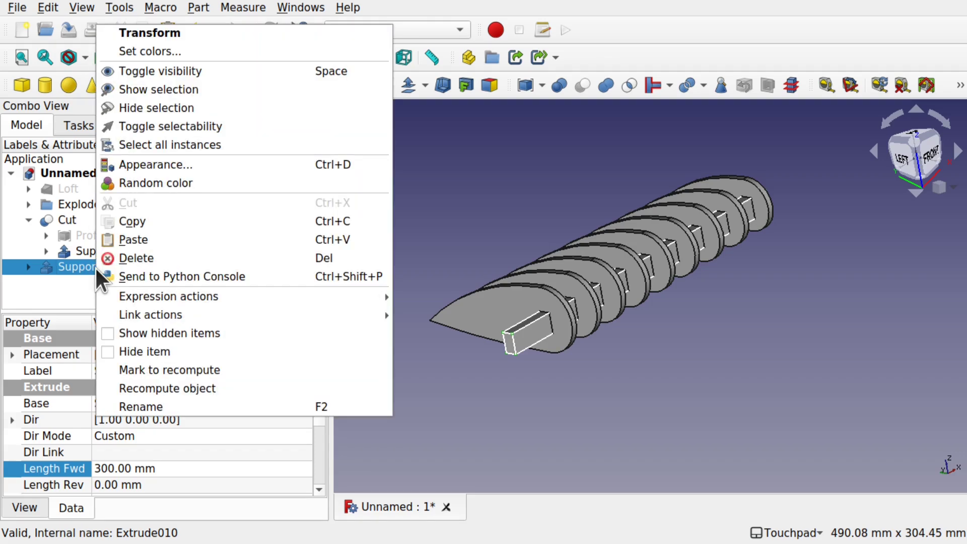
click(211, 33)
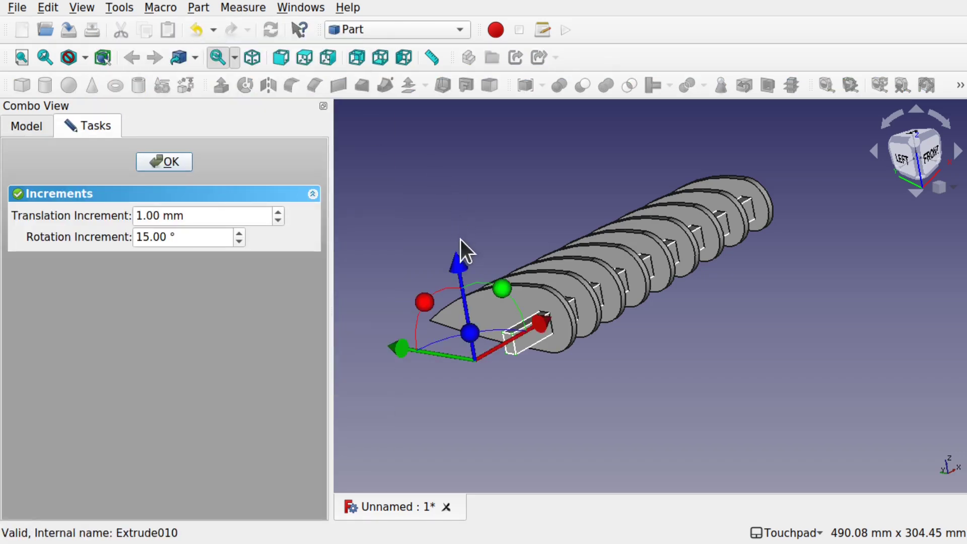
drag(456, 265, 465, 271)
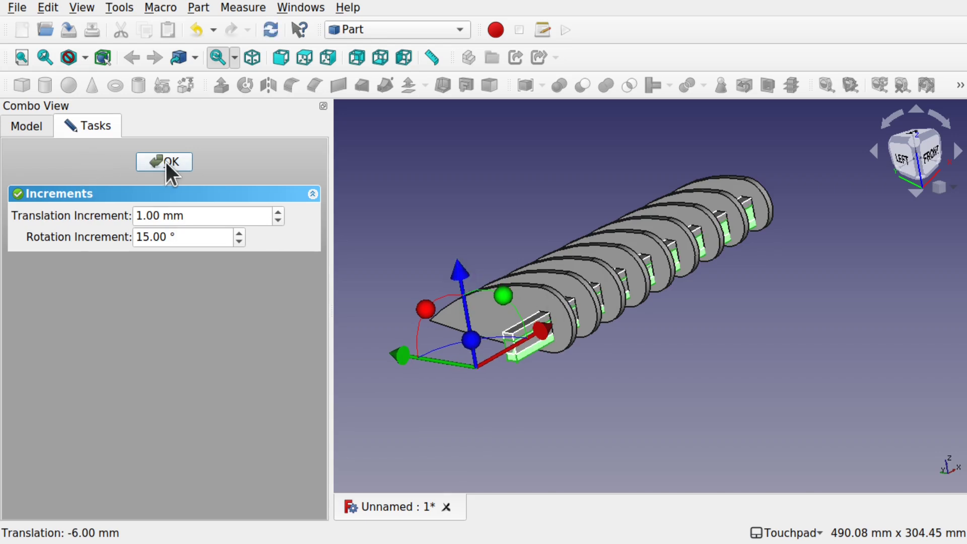
click(165, 162)
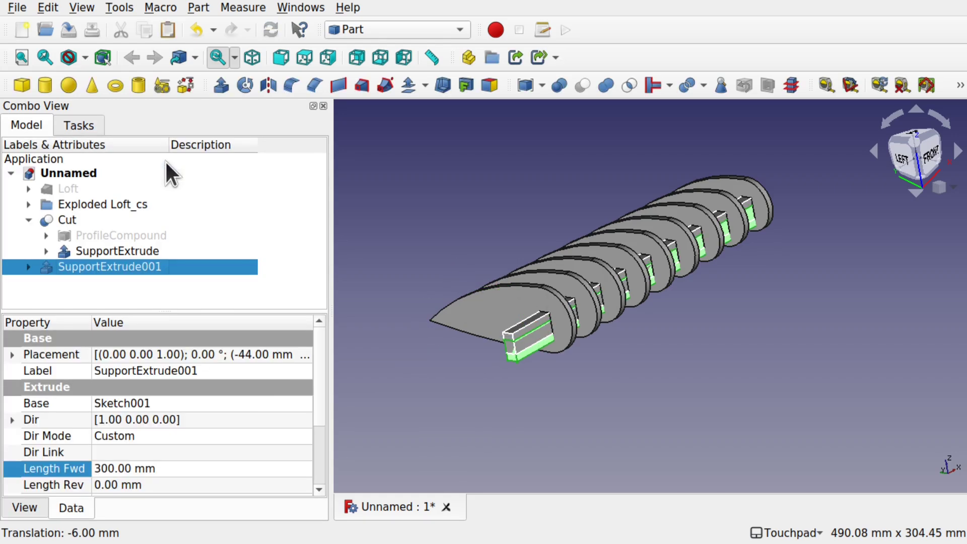
Hide the original SupportExtrude inside the Cut so only the lowered duplicate bar is displayed with the ribs
click(146, 251)
click(146, 265)
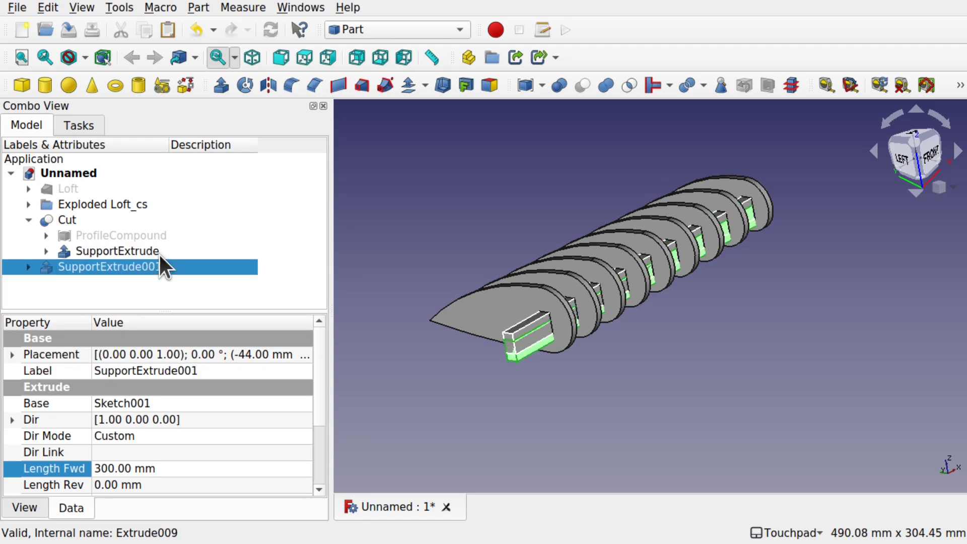
click(145, 255)
key(space)
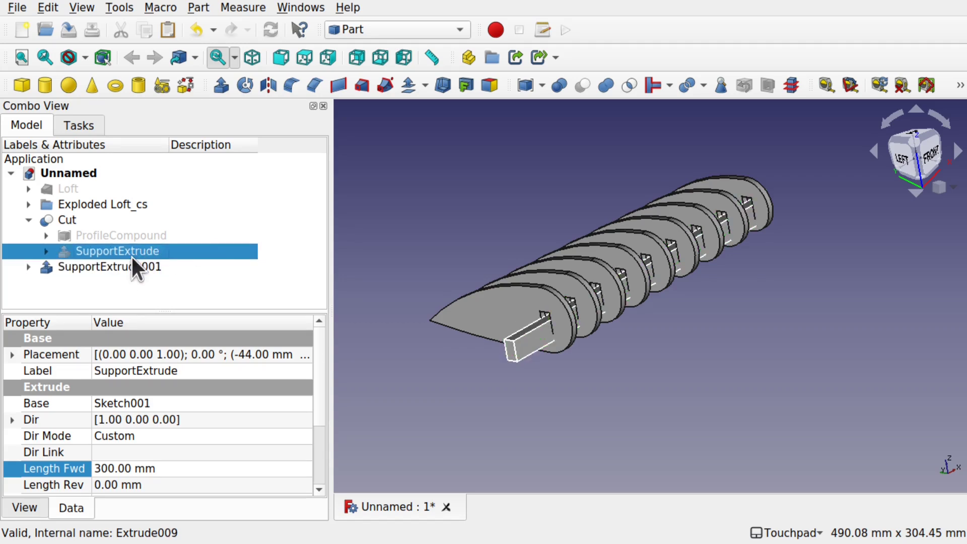
click(191, 280)
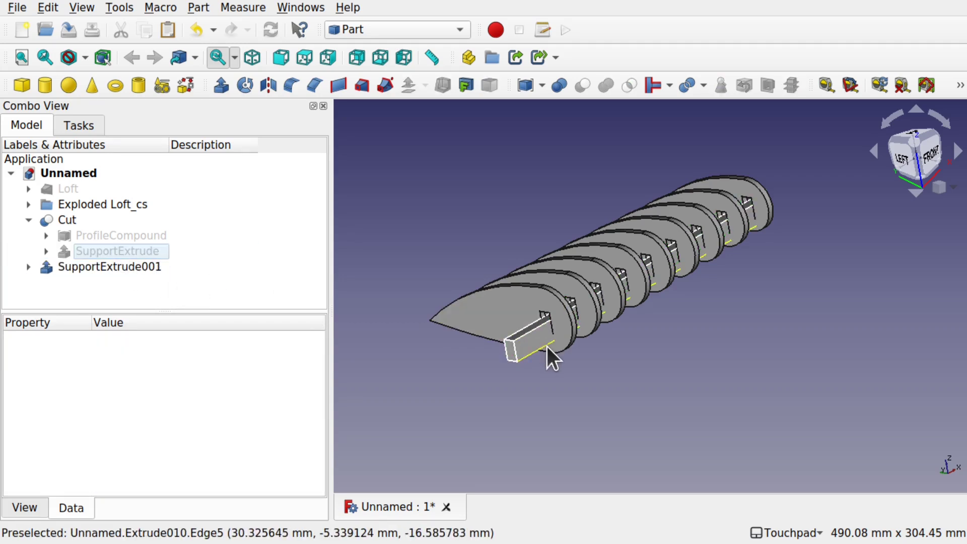
Subtract the slotted rib Cut from SupportExtrude001 with a Boolean Cut and inspect the notches along the bar's lower edge
mouse_move(547, 345)
mouse_down()
mouse_move(639, 316)
mouse_move(644, 324)
mouse_move(523, 327)
mouse_move(542, 352)
mouse_move(624, 336)
mouse_move(540, 340)
mouse_up()
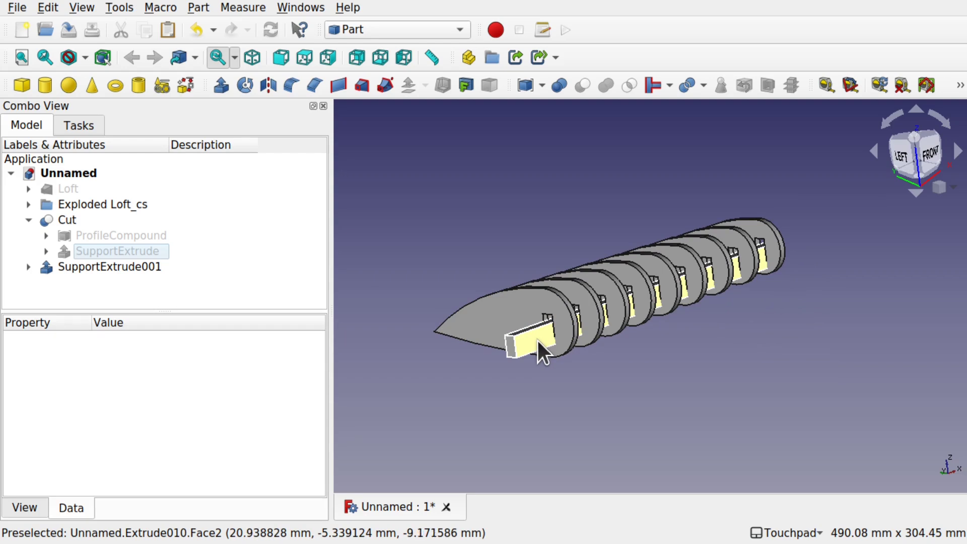
click(537, 340)
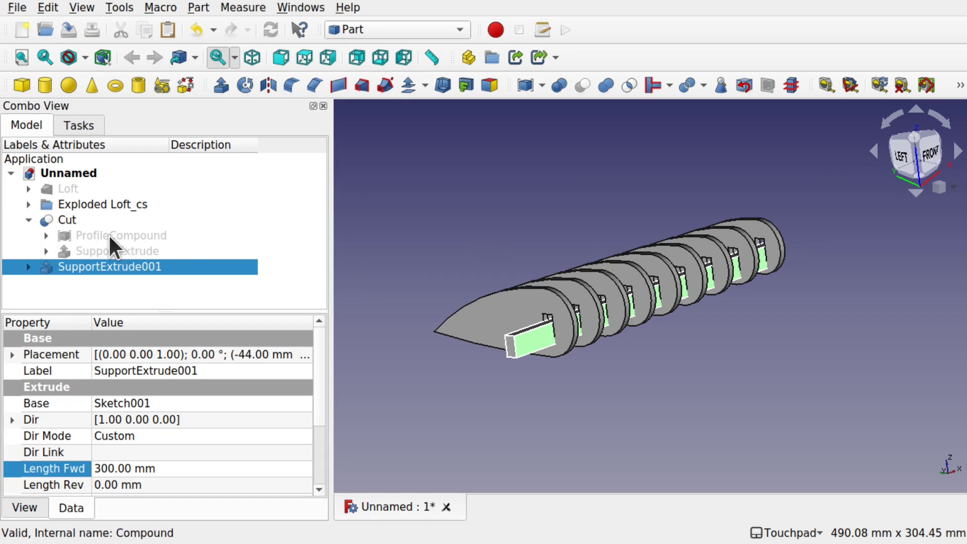
ctrl+click(71, 219)
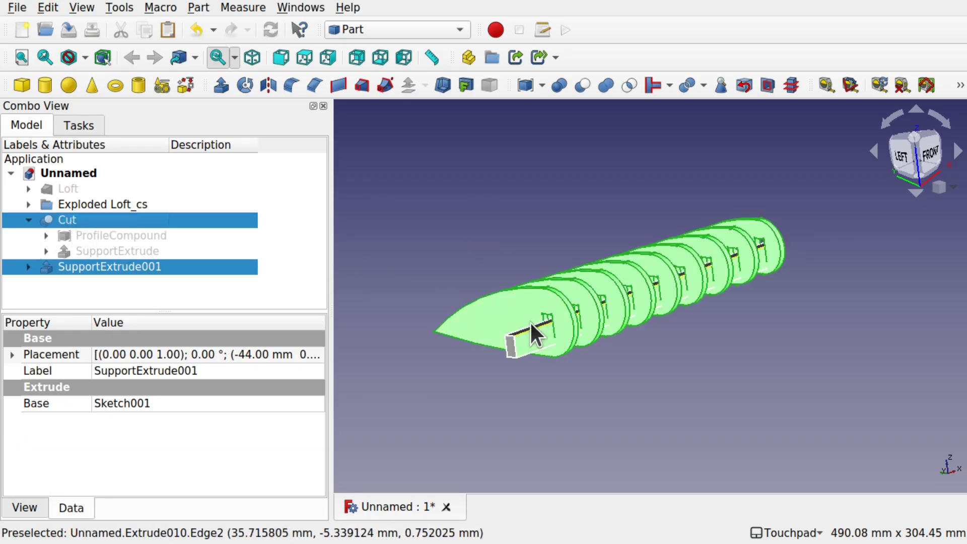
click(579, 91)
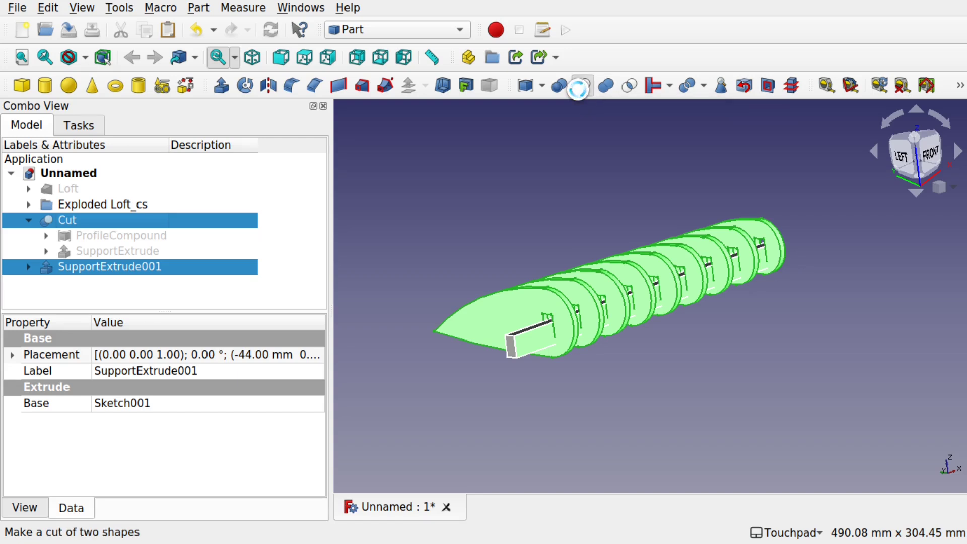
alt+drag(589, 314, 791, 301)
alt+drag(490, 328, 773, 305)
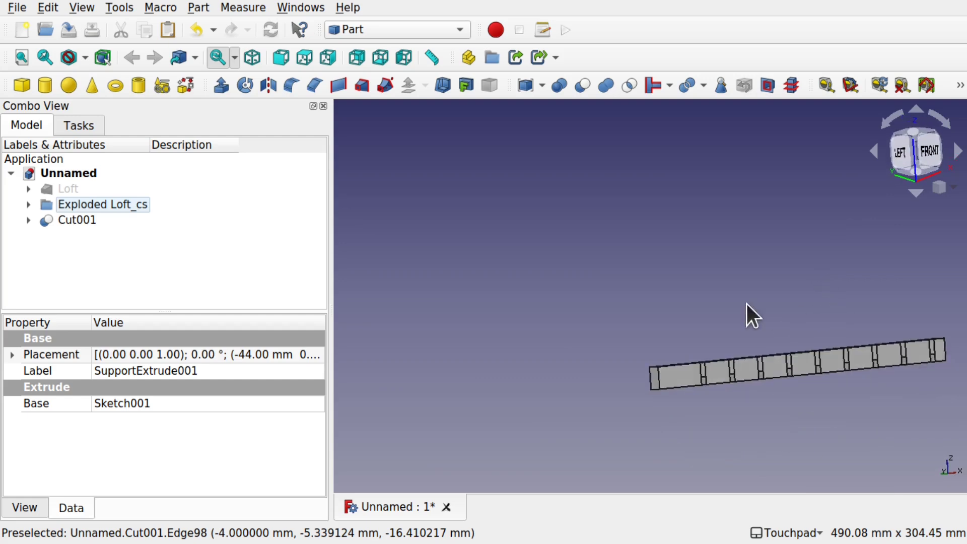
shift+drag(809, 364, 645, 253)
scroll(609, 345, up, 5)
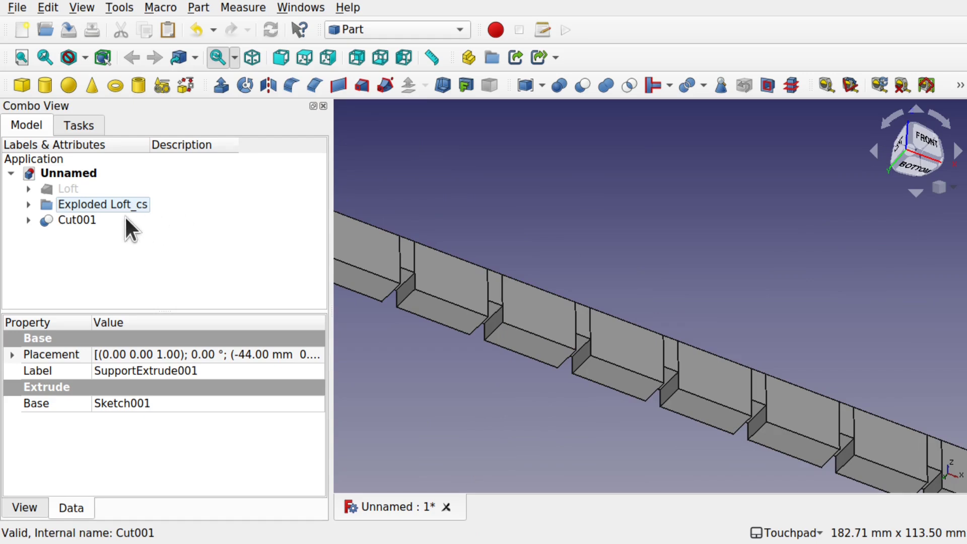
Set Refine to true on Cut001 to remove the leftover edges from the notched bar's faces
click(71, 222)
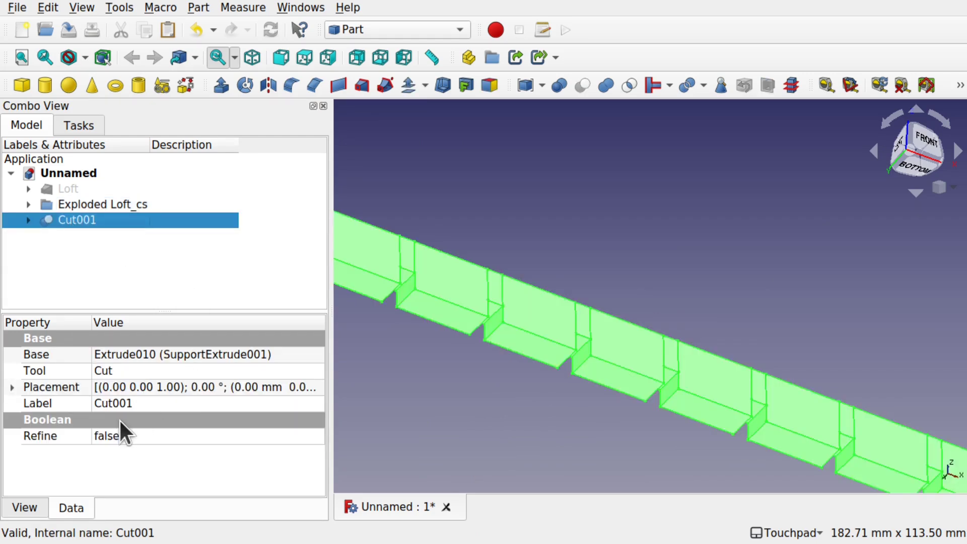
click(140, 433)
click(140, 433)
click(139, 457)
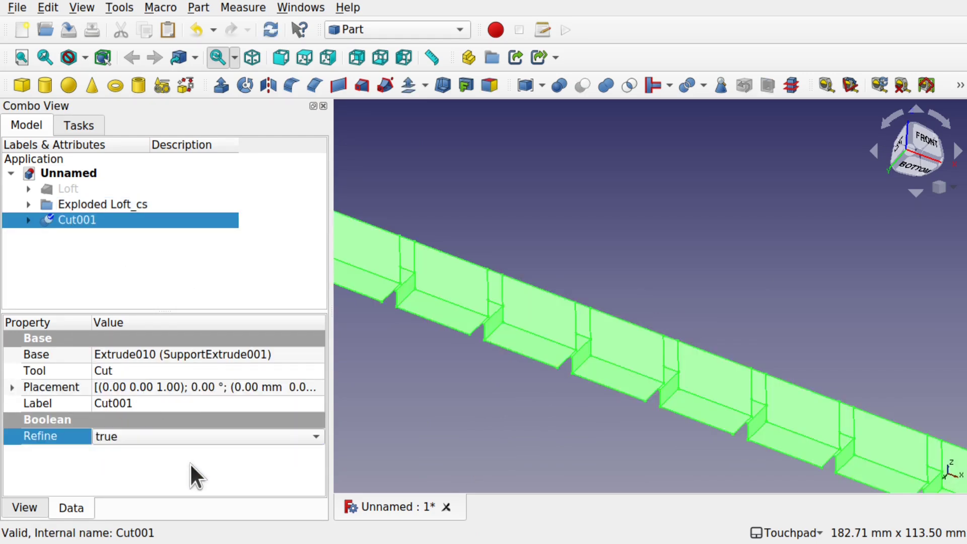
alt+drag(557, 328, 552, 364)
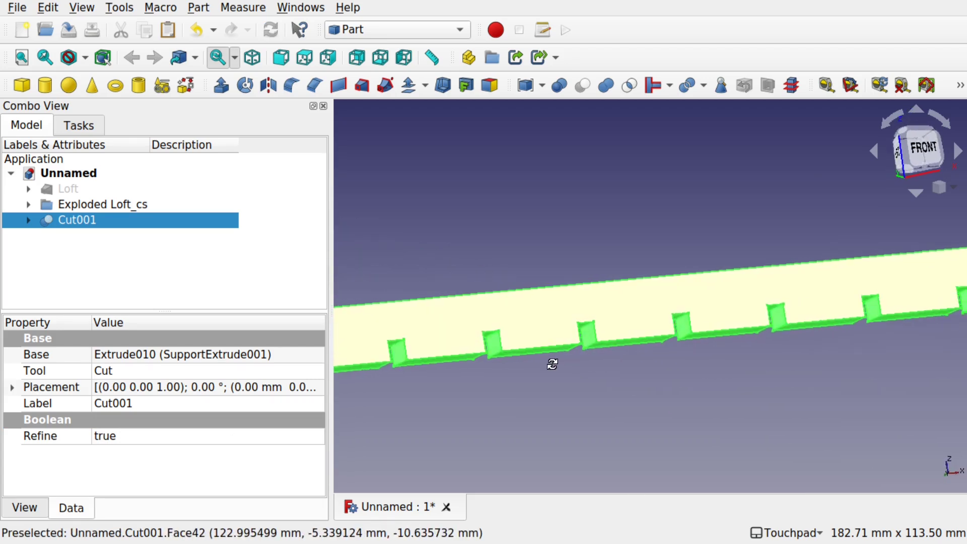
click(551, 362)
click(460, 310)
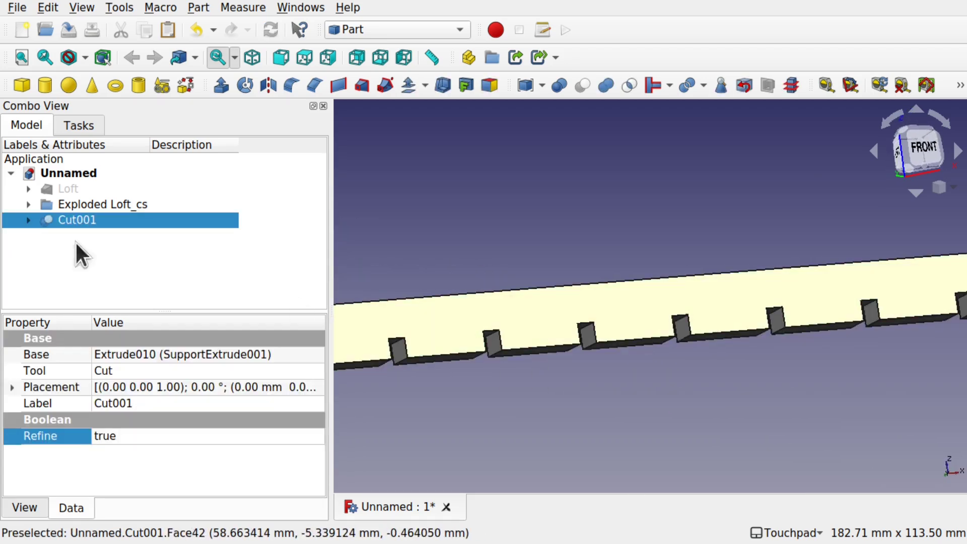
Show the slotted rib Cut nested inside Cut001 and inspect it together with the notched bar
click(28, 220)
click(144, 251)
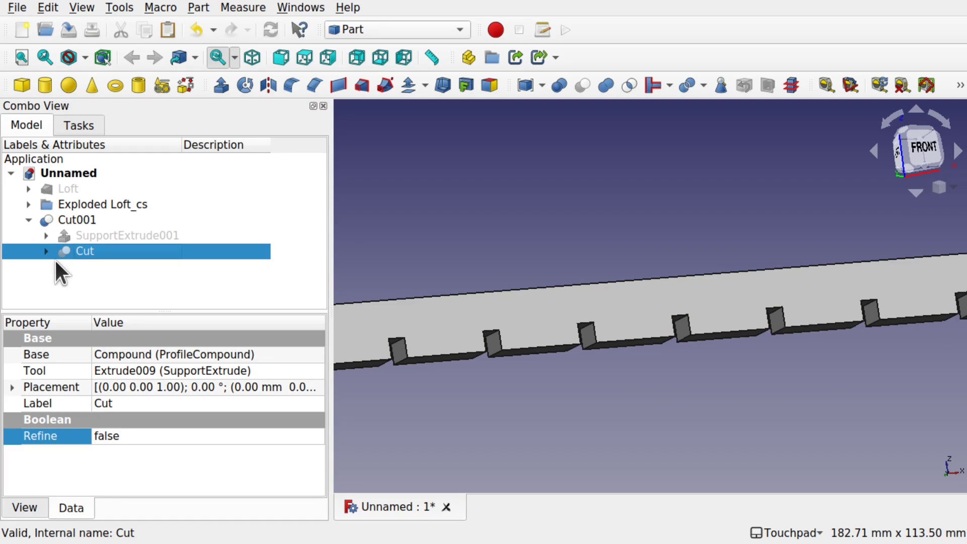
key(space)
alt+drag(525, 304, 597, 299)
scroll(595, 300, down, 5)
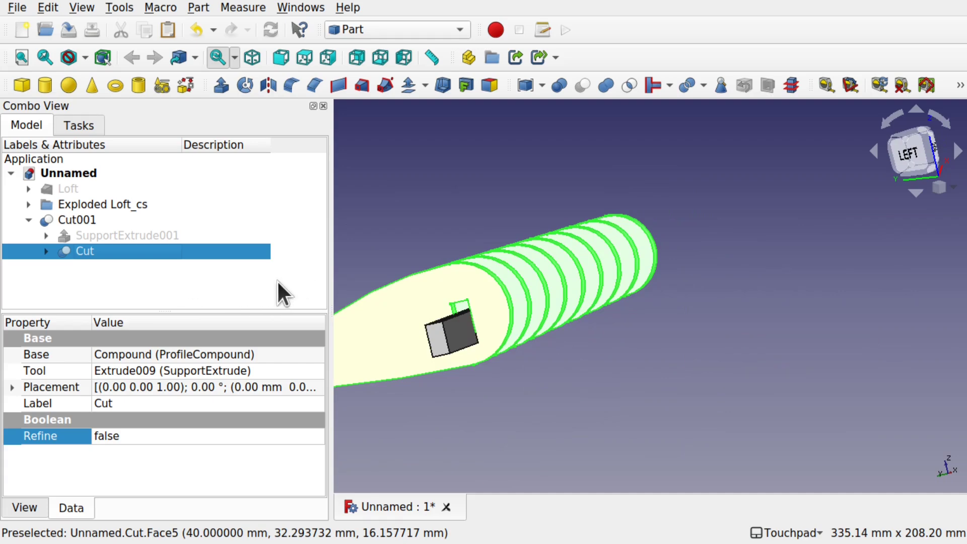
click(527, 373)
alt+drag(542, 370, 495, 376)
click(75, 251)
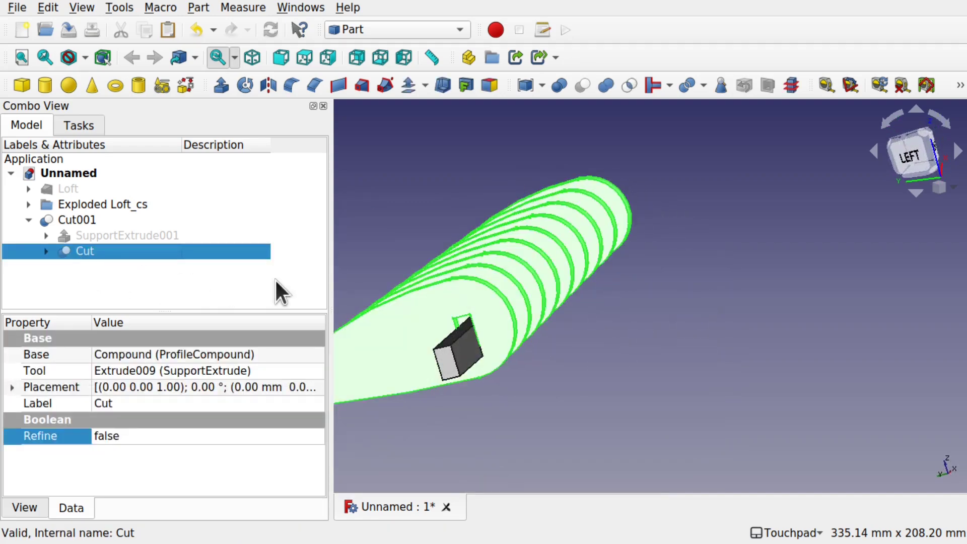
alt+drag(461, 270, 325, 247)
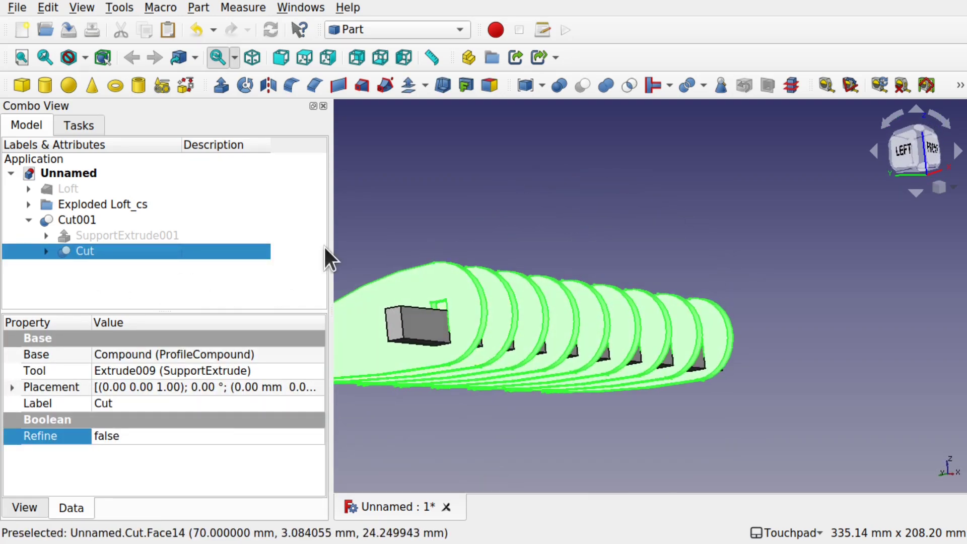
Export the slotted rib Cut as an STL mesh named wing.stl
click(85, 221)
click(85, 250)
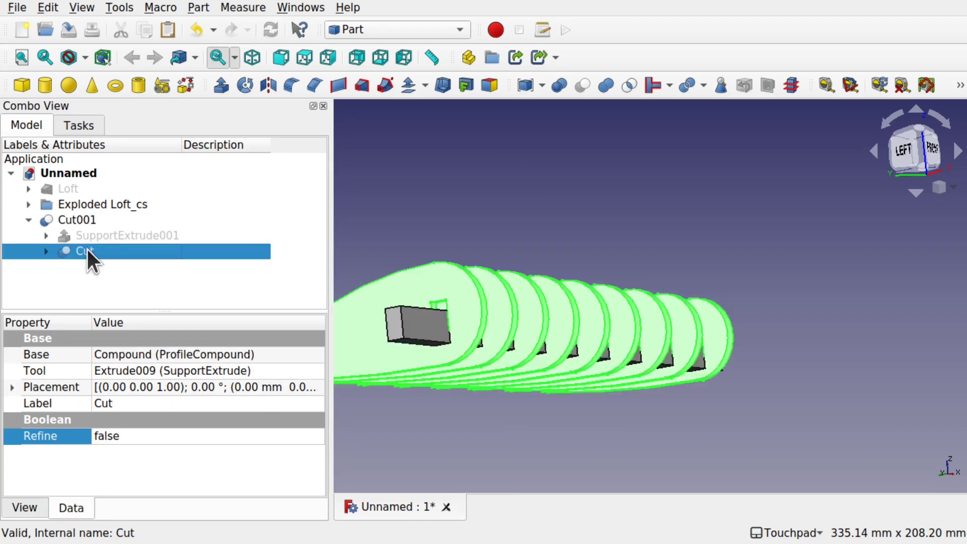
click(20, 6)
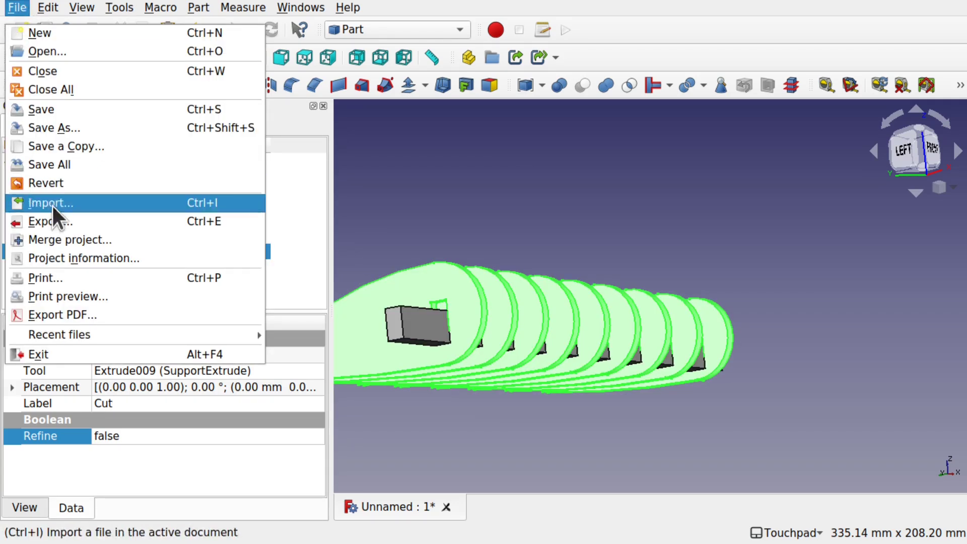
click(68, 223)
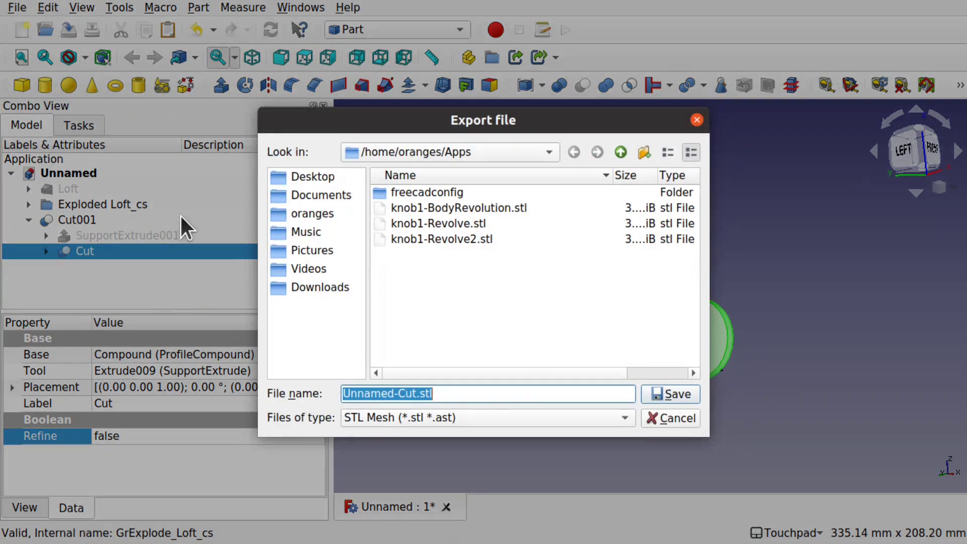
drag(417, 394, 289, 387)
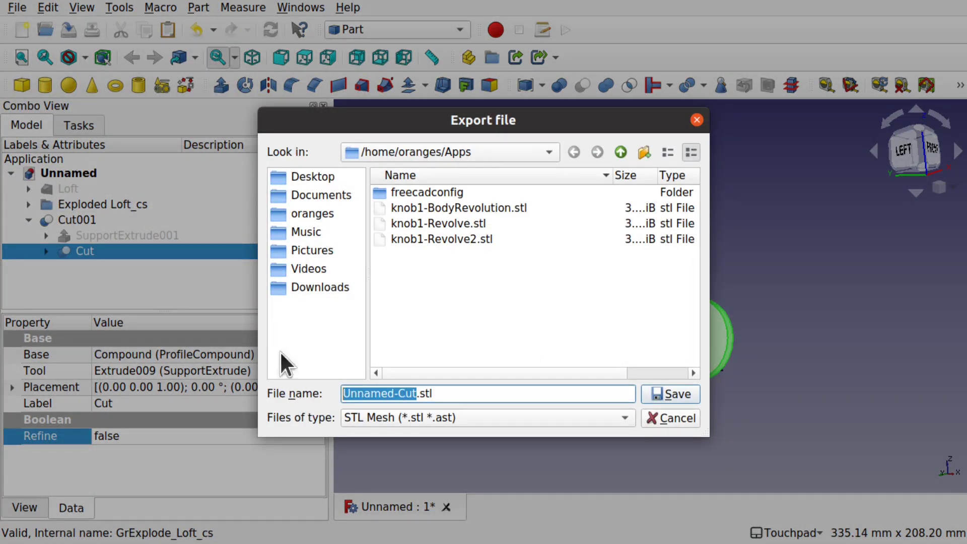
text(wing)
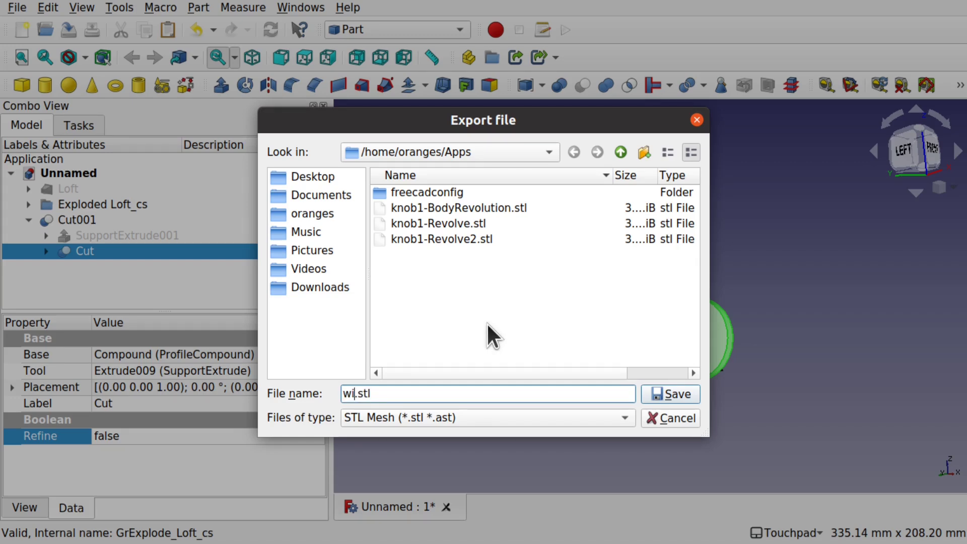
key(Return)
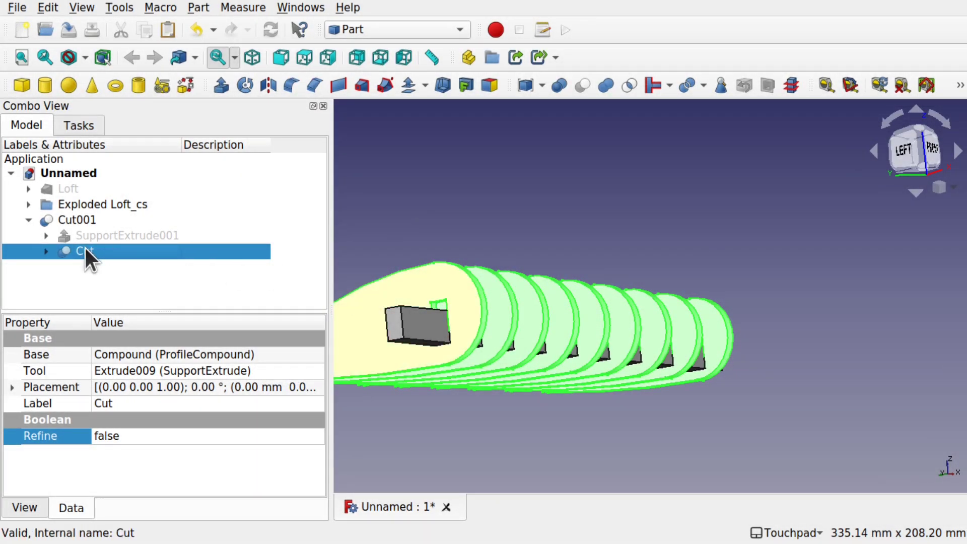
Export the notched bar Cut001 as an STL mesh named support.stl
click(77, 220)
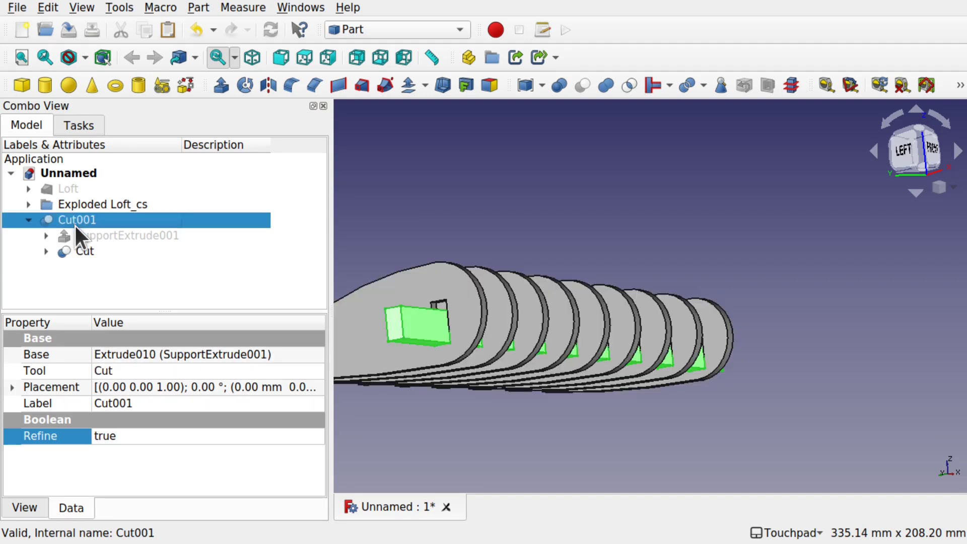
click(17, 6)
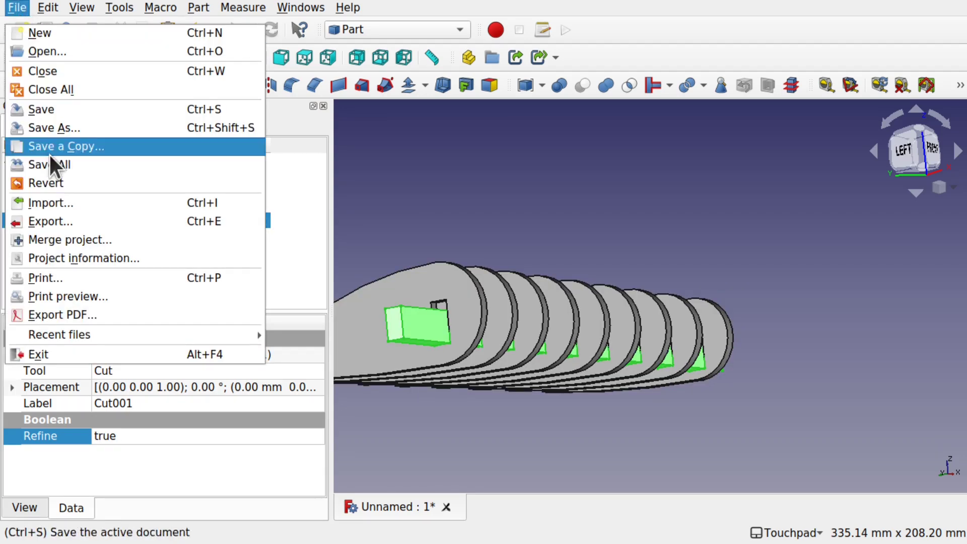
click(64, 221)
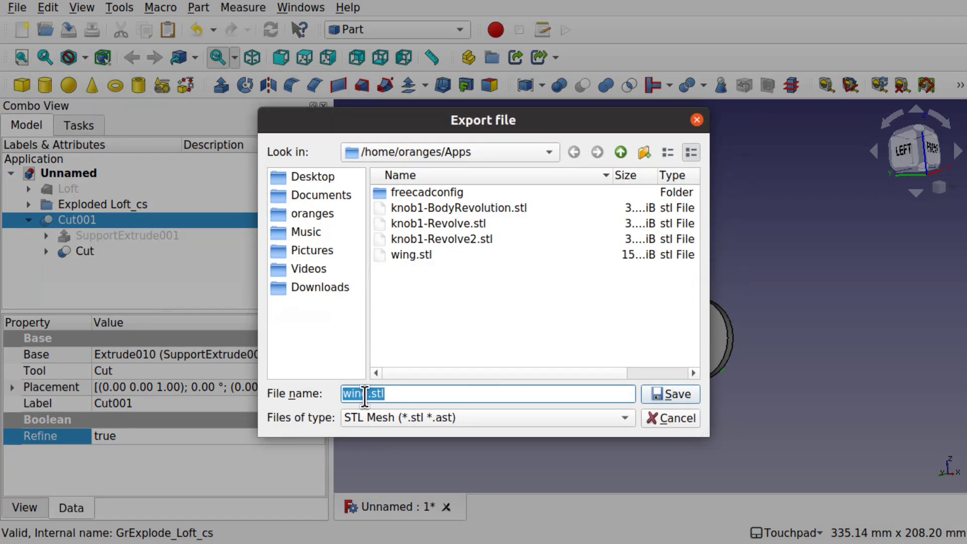
double_click(364, 393)
text(support)
key(Return)
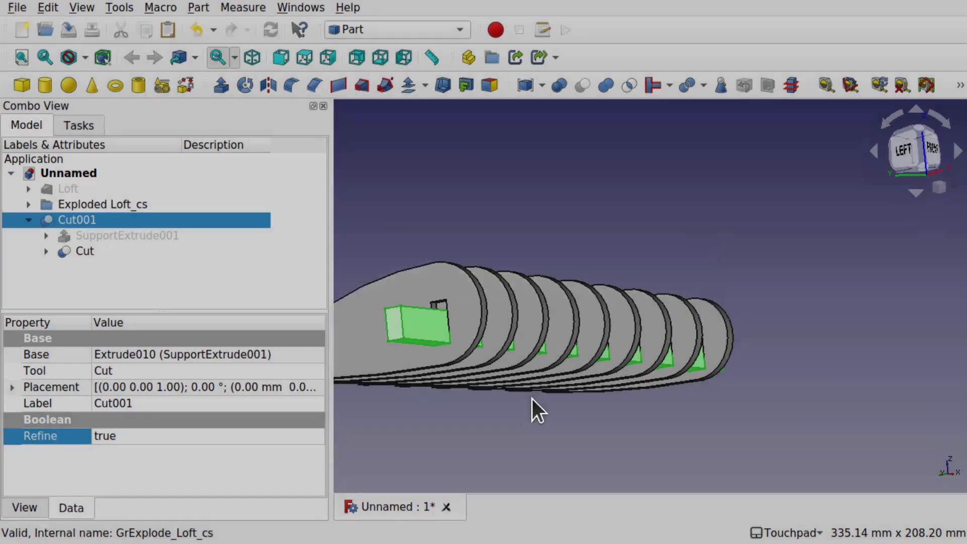
click(429, 214)
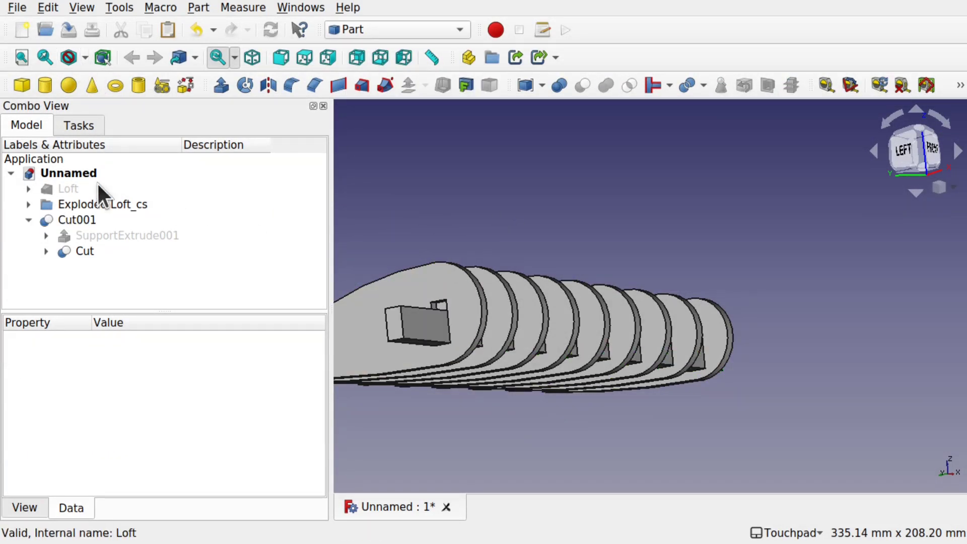
Hide Exploded Loft_cs, Cut001 and the nested Cut to clear the 3D view
click(94, 205)
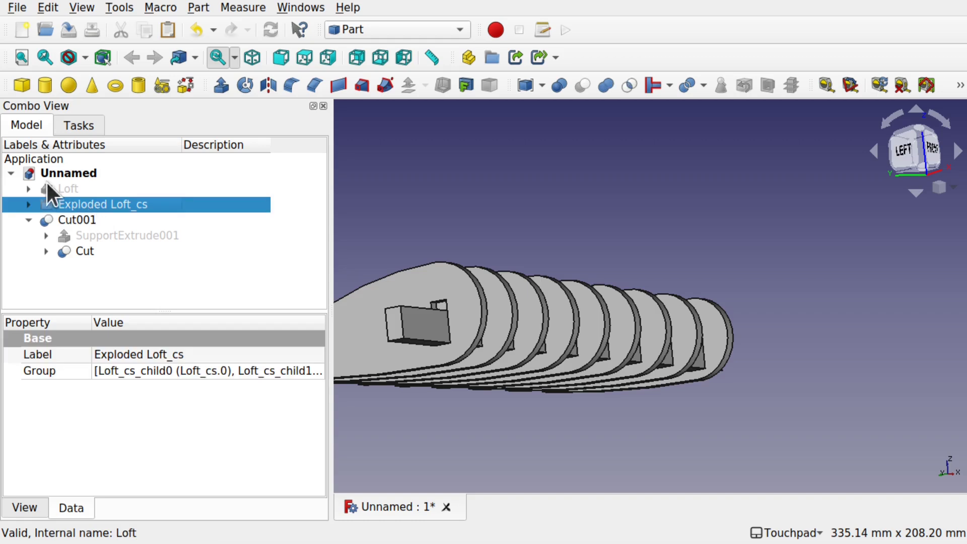
key(space)
click(73, 216)
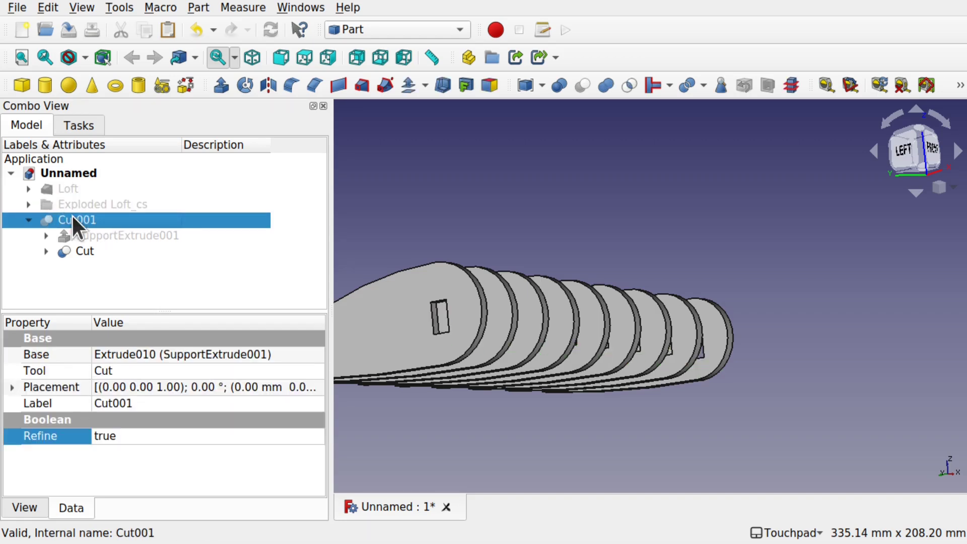
key(space)
click(92, 249)
click(477, 254)
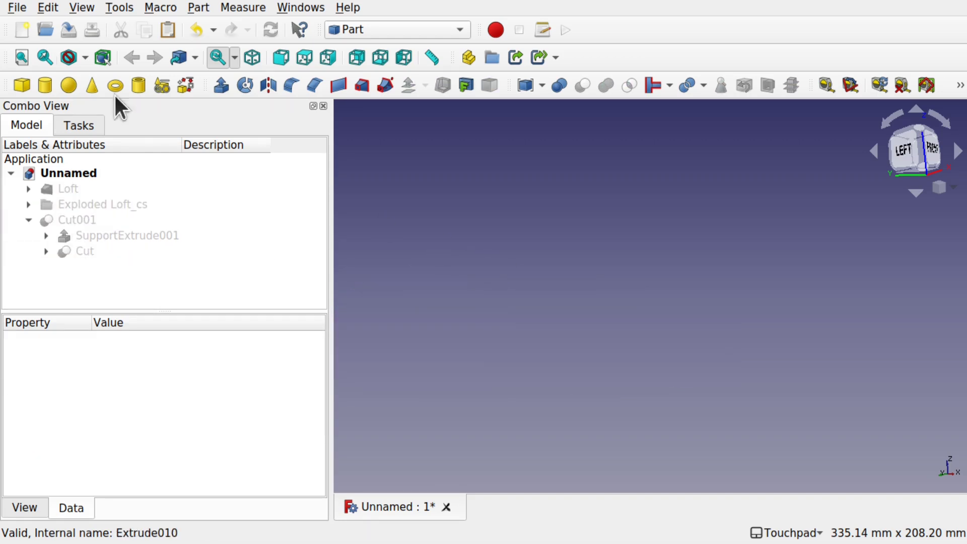
Import wing.stl into the document and inspect the slots in the rib mesh
click(15, 9)
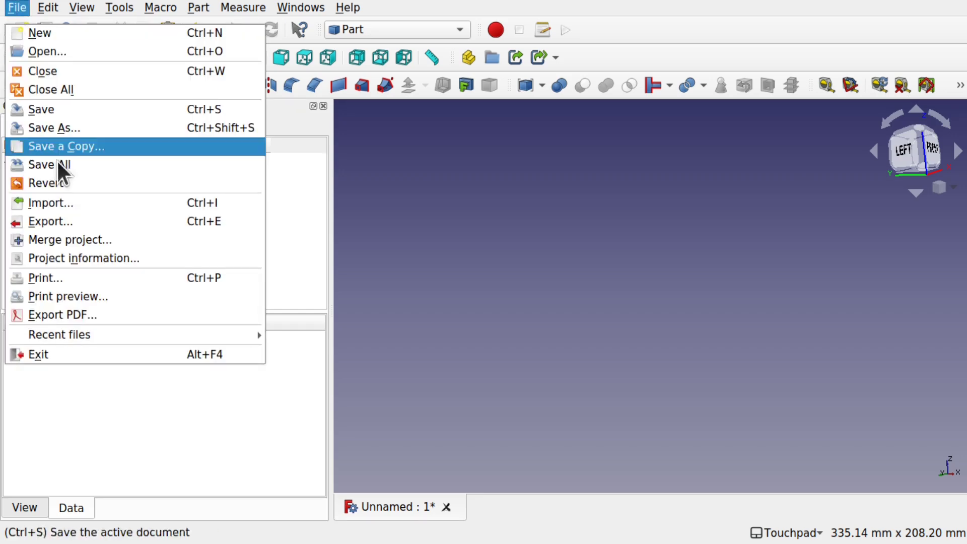
click(92, 209)
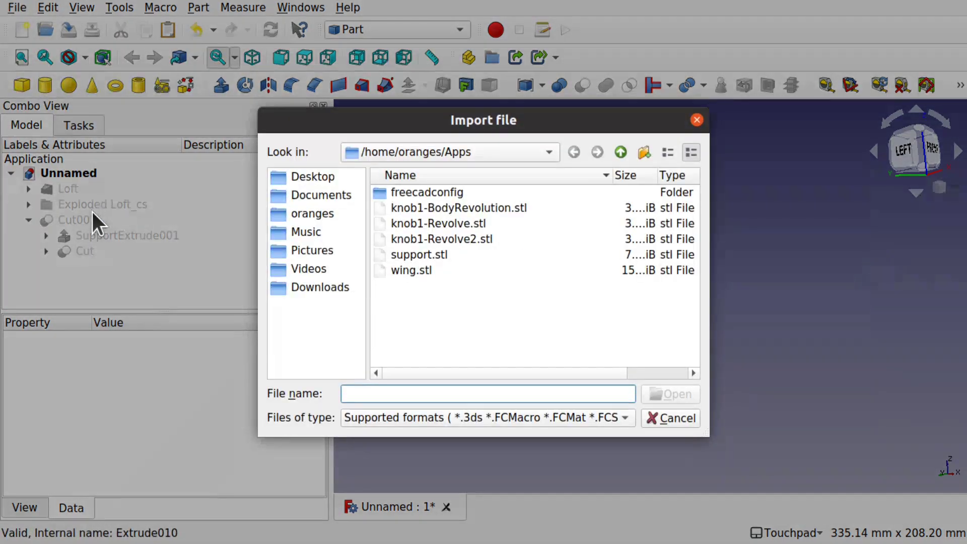
double_click(422, 272)
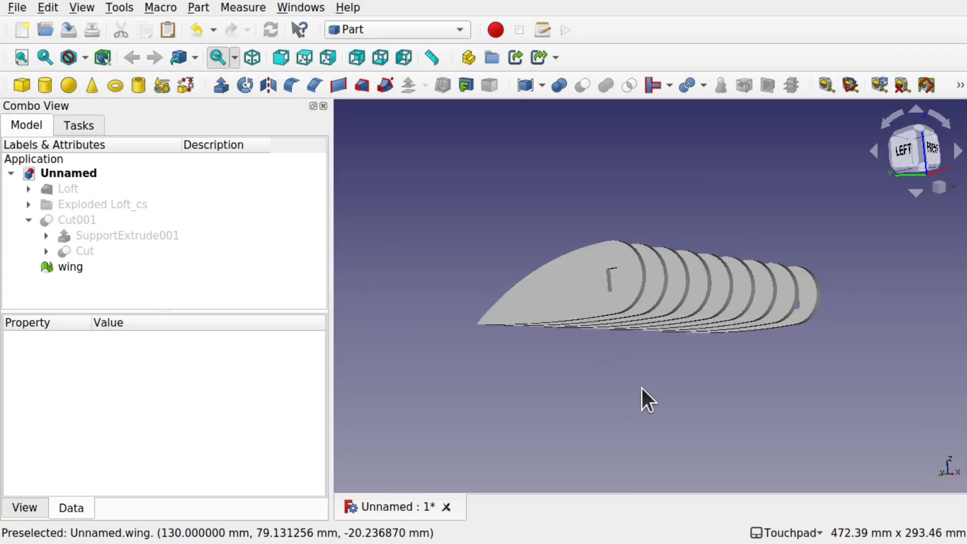
middle_drag(644, 363, 604, 298)
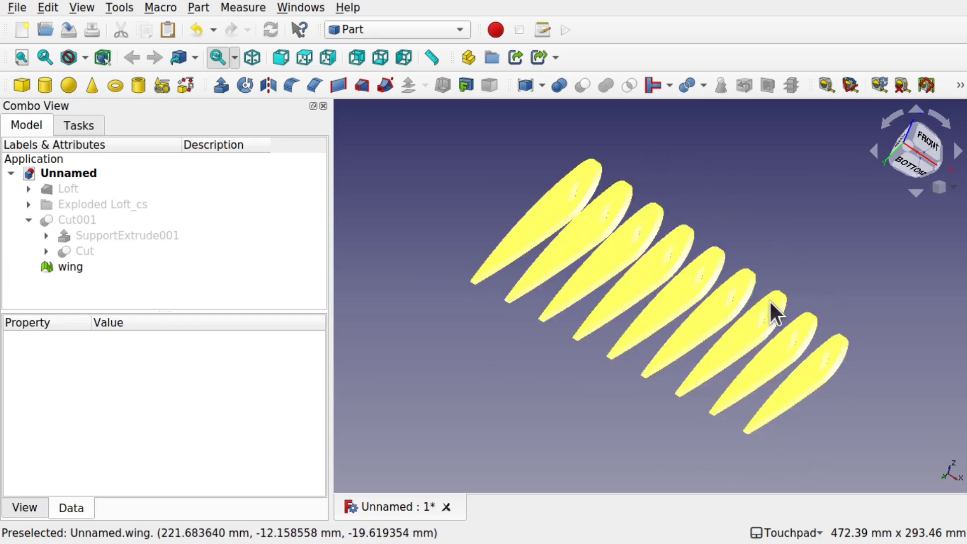
middle_drag(773, 210, 780, 141)
scroll(688, 255, up, 5)
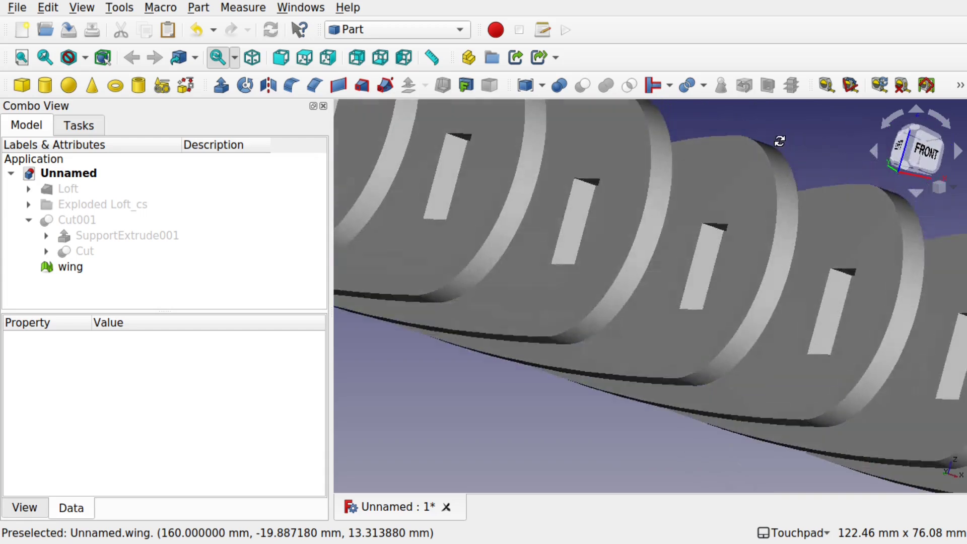
scroll(778, 141, down, 5)
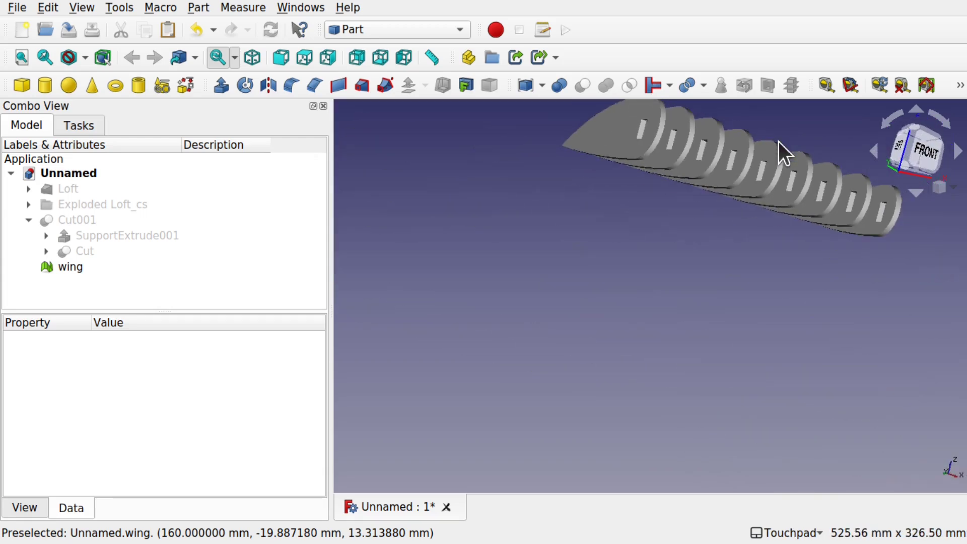
Import support.stl into the same document alongside the wing mesh
click(14, 8)
click(55, 203)
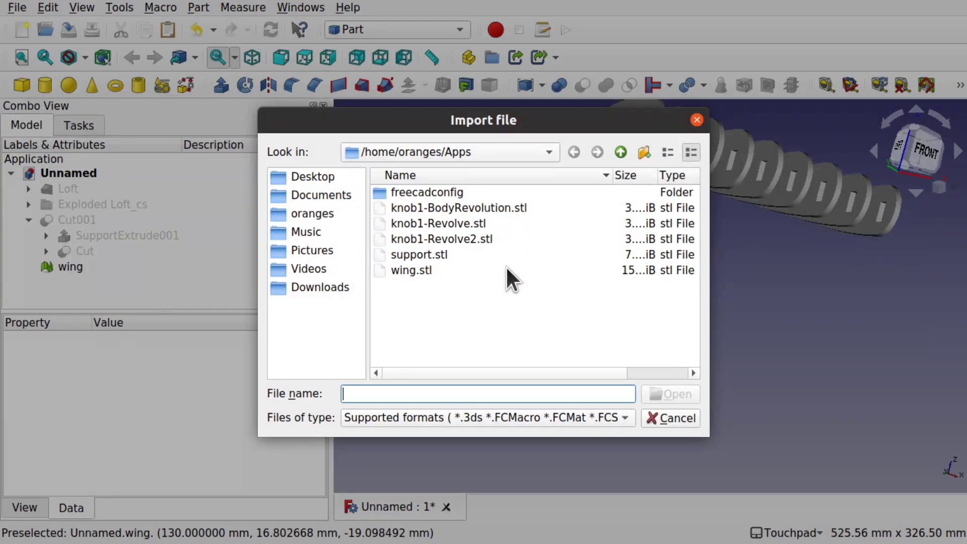
click(434, 255)
click(663, 391)
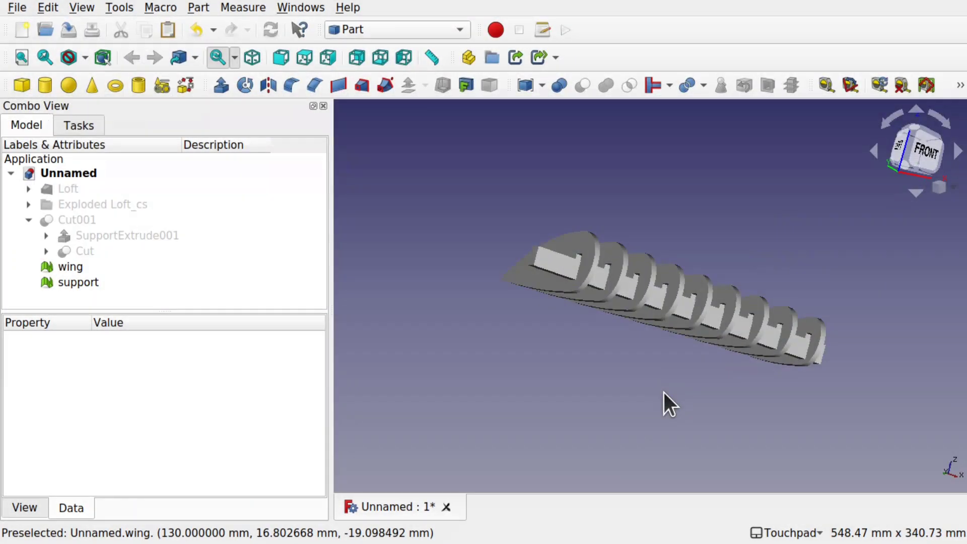
alt+drag(676, 346, 666, 367)
Hide the wing mesh and examine the notches of the support mesh on its own
click(536, 276)
key(space)
alt+drag(536, 276, 684, 356)
scroll(708, 290, up, 5)
scroll(718, 262, down, 5)
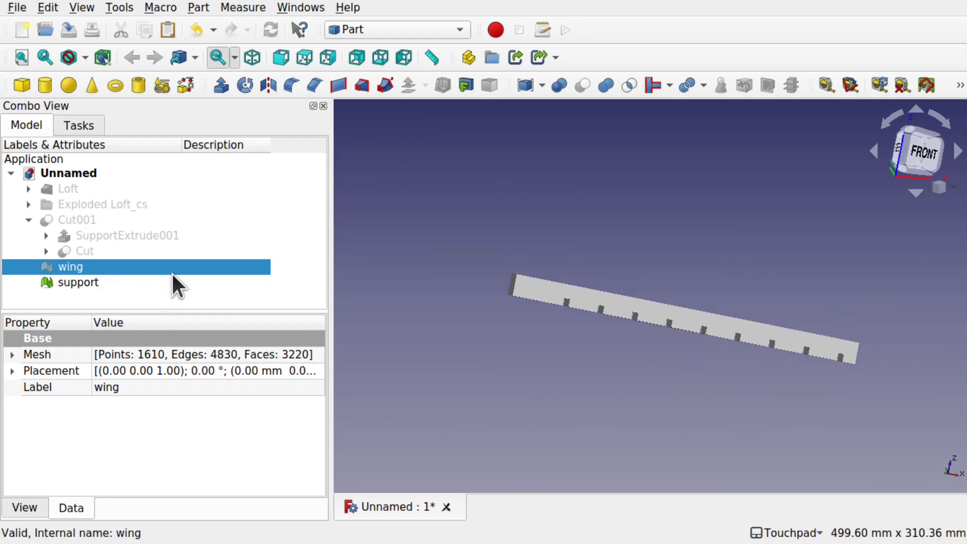
Show the wing mesh again and examine how the ribs and the support interlock from several angles
key(space)
click(120, 236)
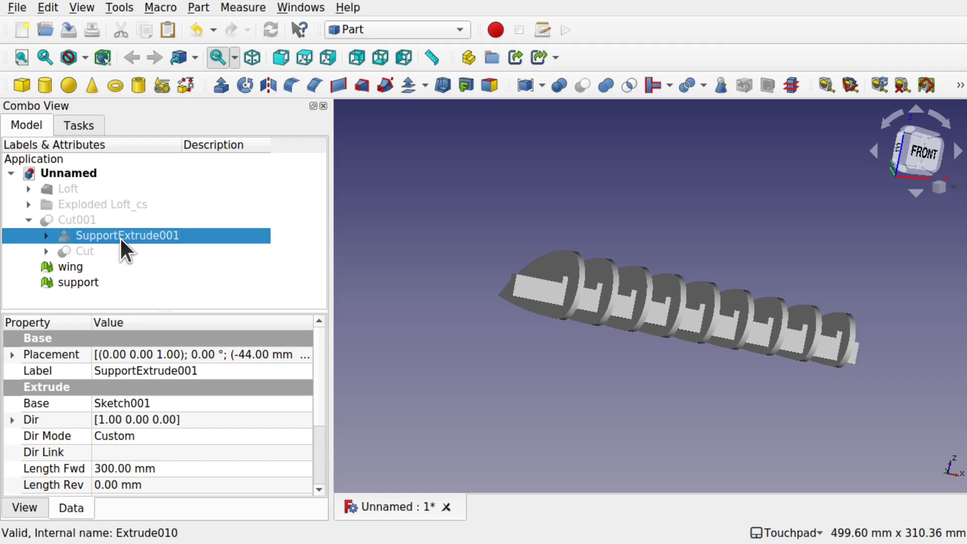
alt+drag(534, 332, 771, 227)
alt+drag(594, 277, 700, 320)
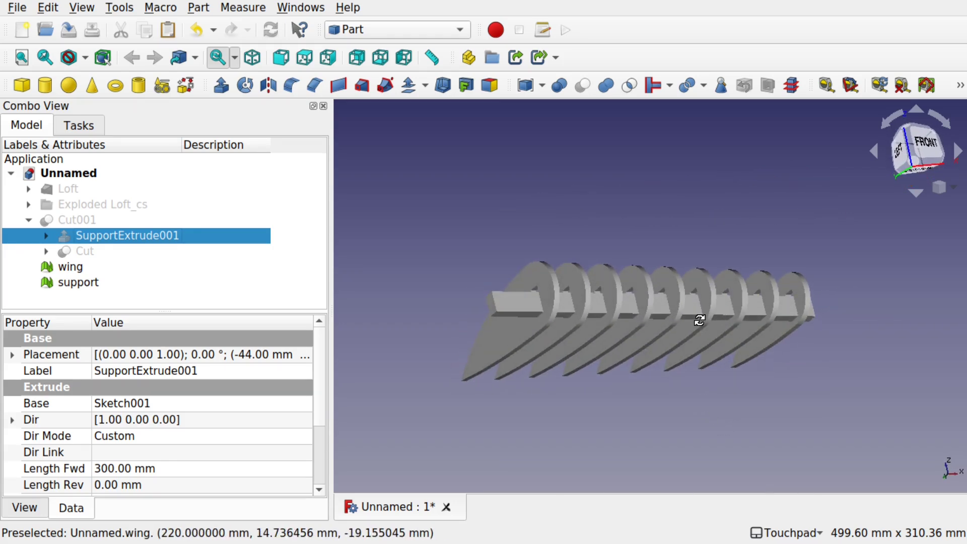